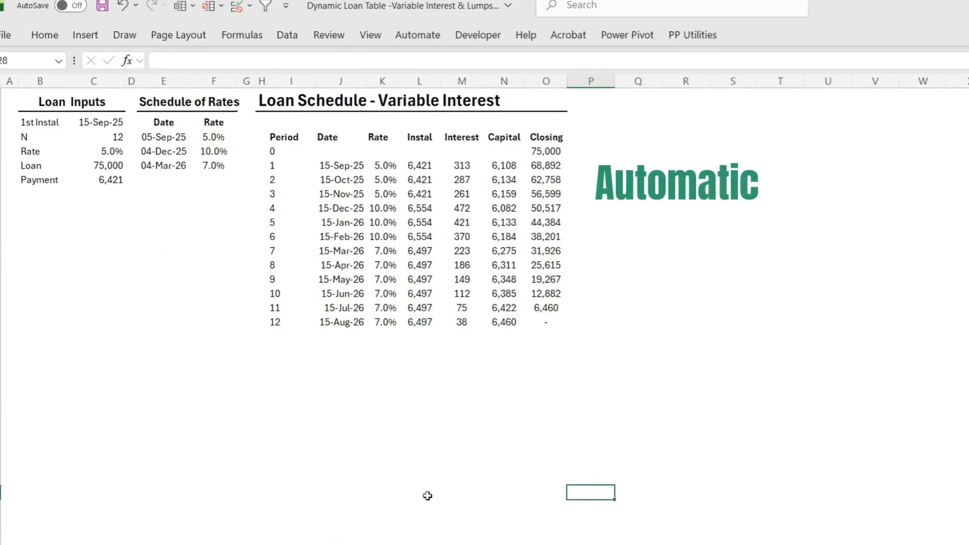
Set the number of instalments N to 18 in the variable interest loan inputs
{"action": "left_click", "coordinate": [380, 208]}
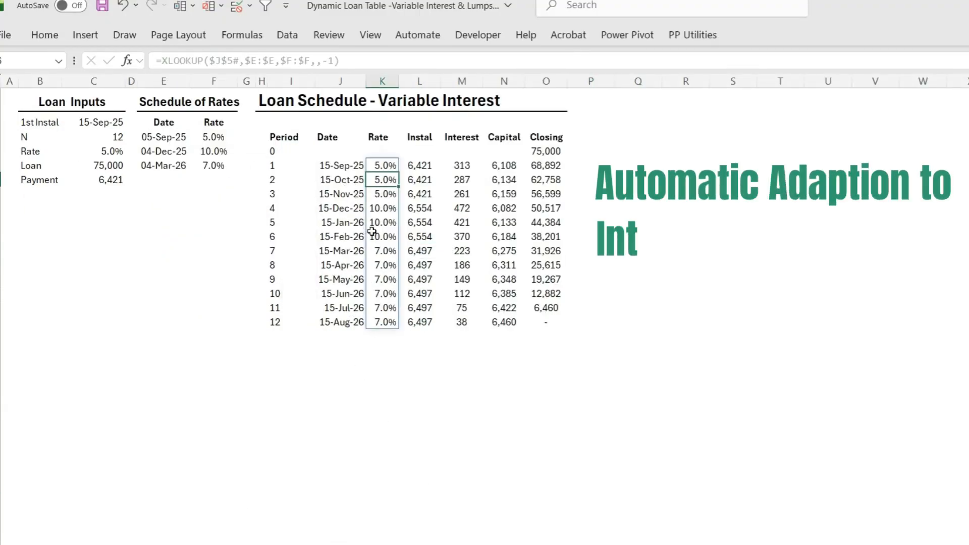
{"action": "left_click", "coordinate": [381, 289]}
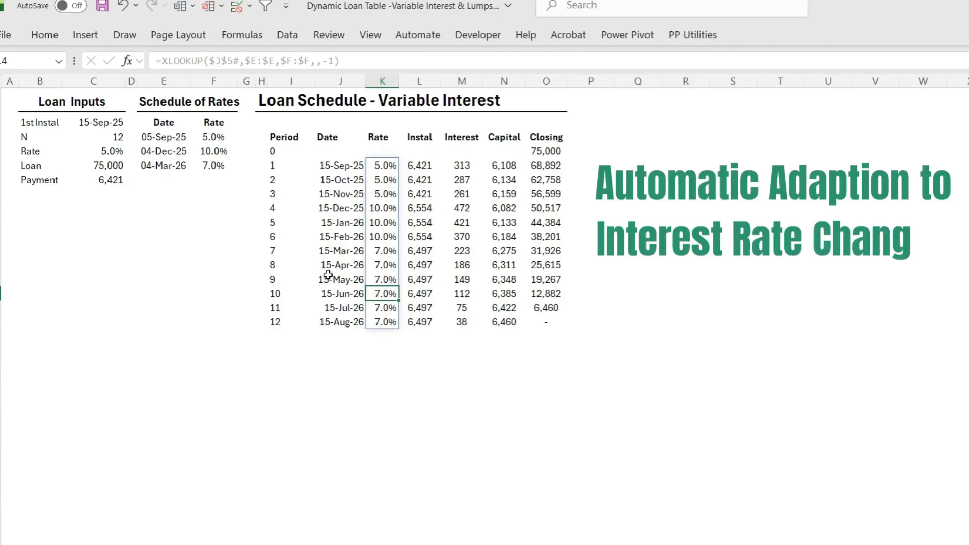
{"action": "left_click", "coordinate": [99, 137]}
{"action": "type", "text": "18"}
{"action": "left_click", "coordinate": [219, 355]}
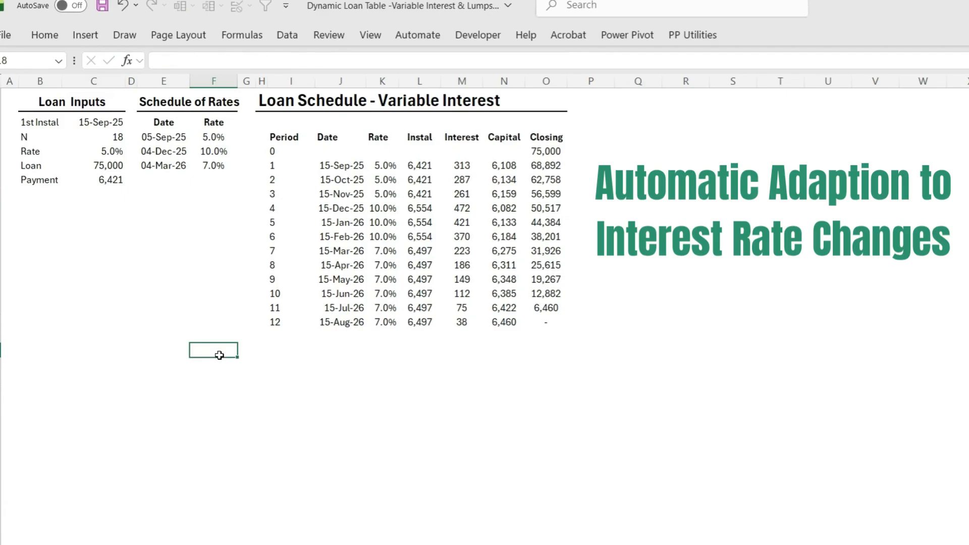
Fill the Instal, Interest, Capital and Closing formulas down from period 12 through period 18
{"action": "left_click_drag", "start_coordinate": [423, 323], "coordinate": [549, 409]}
{"action": "key", "text": "ctrl+d"}
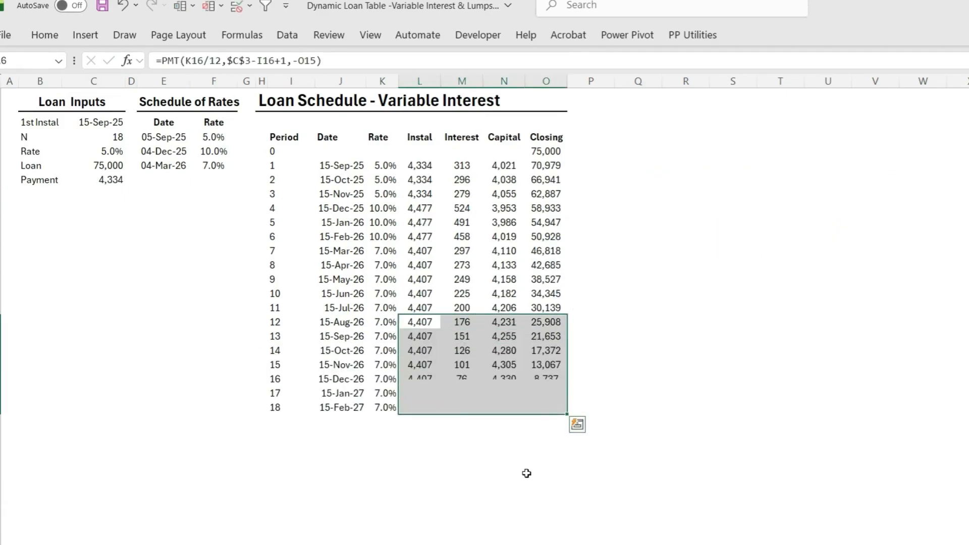
{"action": "left_click", "coordinate": [529, 476]}
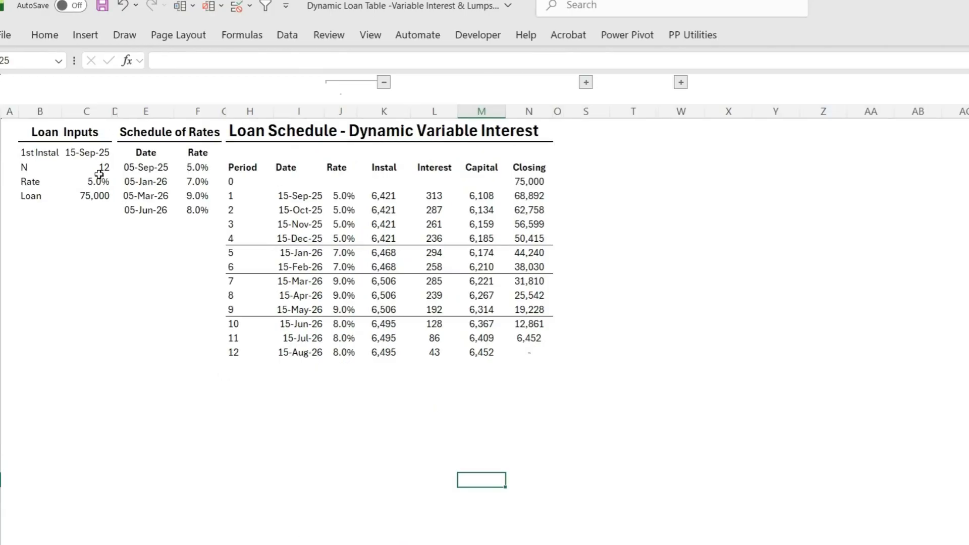
Set N to 18 for the dynamic variable interest schedule and for its version with lump sums
{"action": "left_click", "coordinate": [93, 165]}
{"action": "type", "text": "18"}
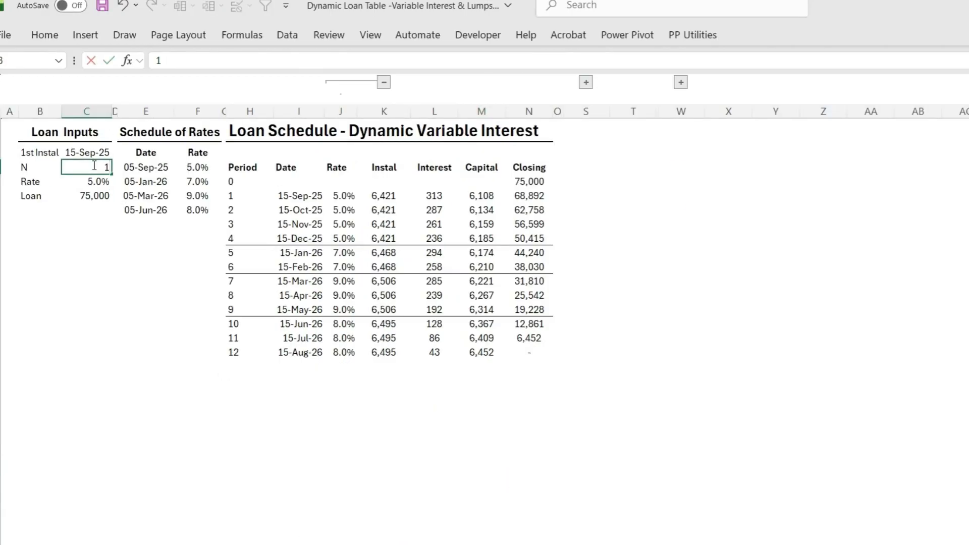
{"action": "left_click", "coordinate": [461, 451]}
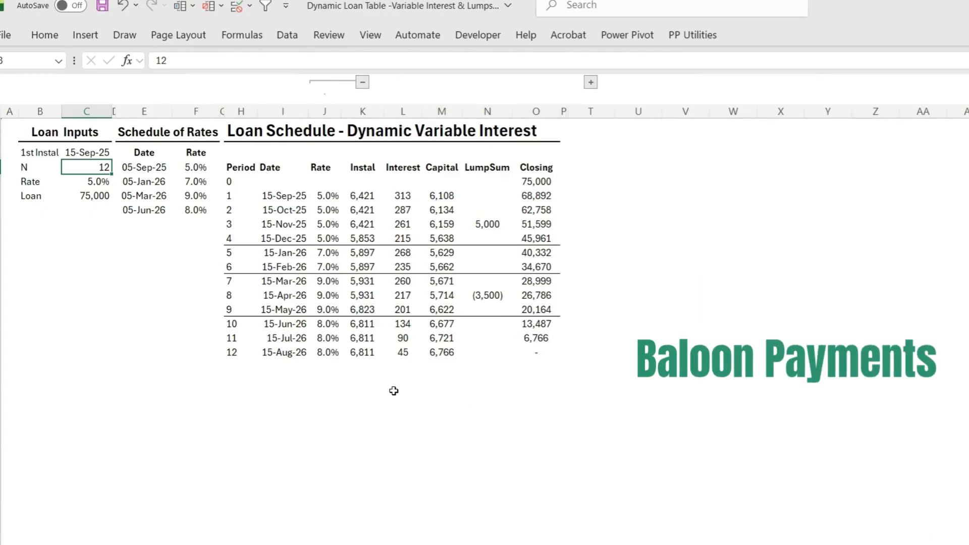
{"action": "type", "text": "18"}
{"action": "left_click", "coordinate": [397, 481]}
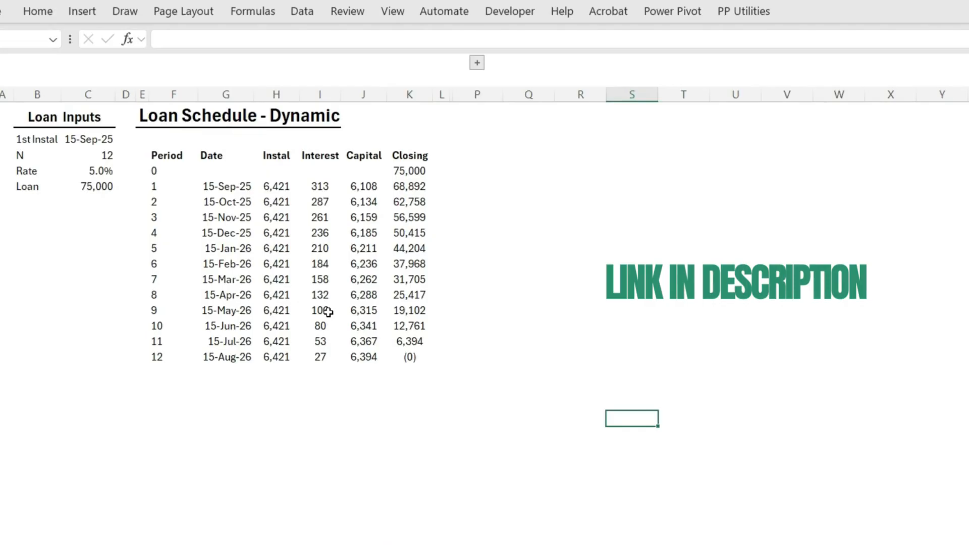
Examine the loan inputs and the Period, Date, Instal, Interest, Capital and Closing formulas of the fixed-rate dynamic schedule
{"action": "left_click_drag", "start_coordinate": [46, 139], "coordinate": [82, 187]}
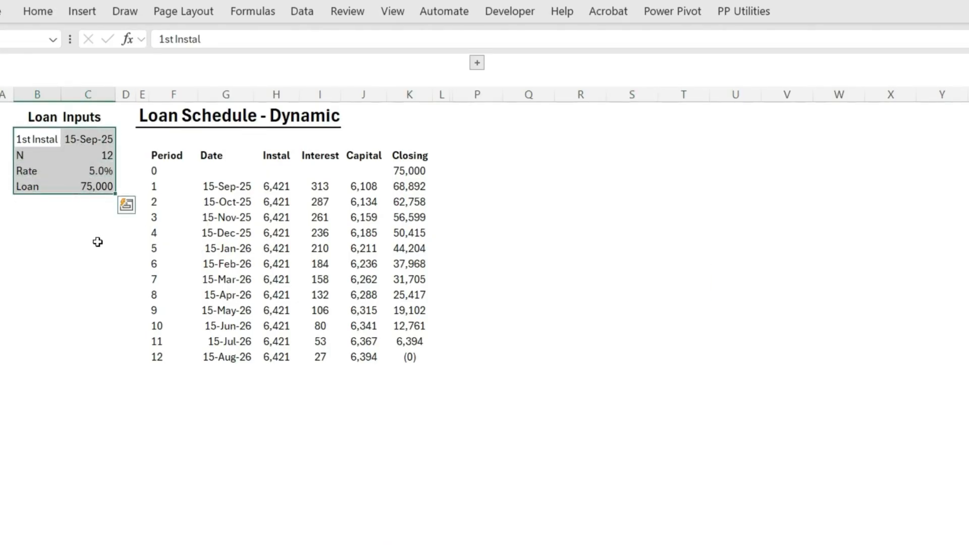
{"action": "left_click", "coordinate": [101, 138]}
{"action": "left_click", "coordinate": [106, 156]}
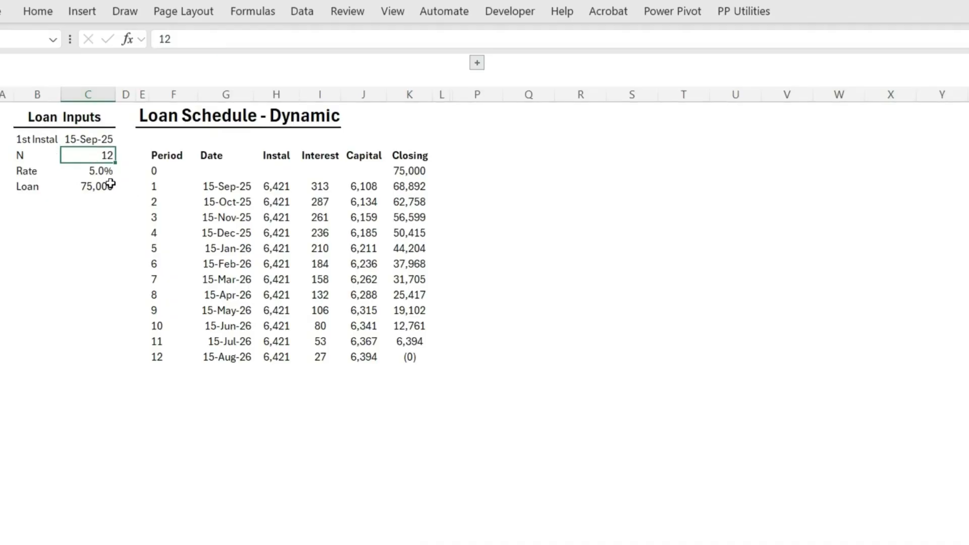
{"action": "left_click", "coordinate": [105, 174]}
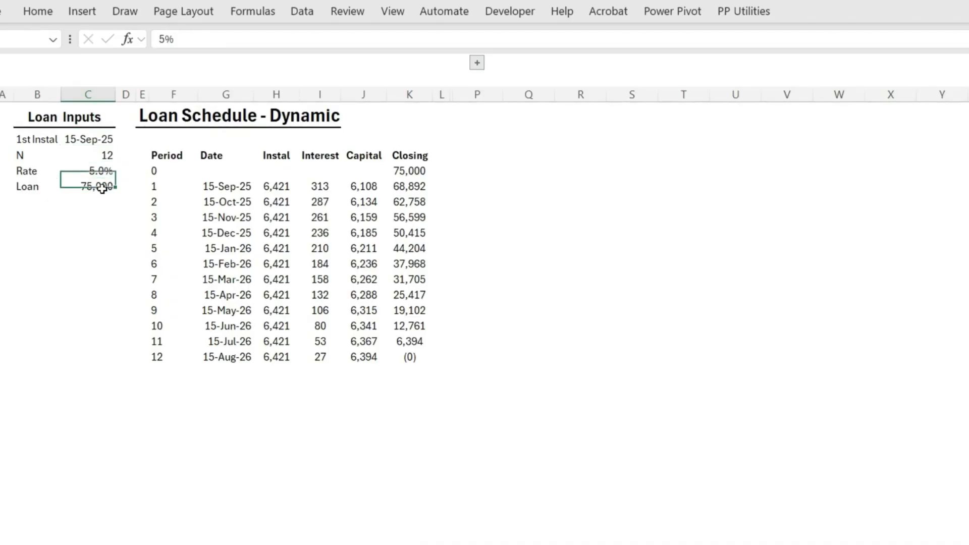
{"action": "left_click", "coordinate": [102, 187]}
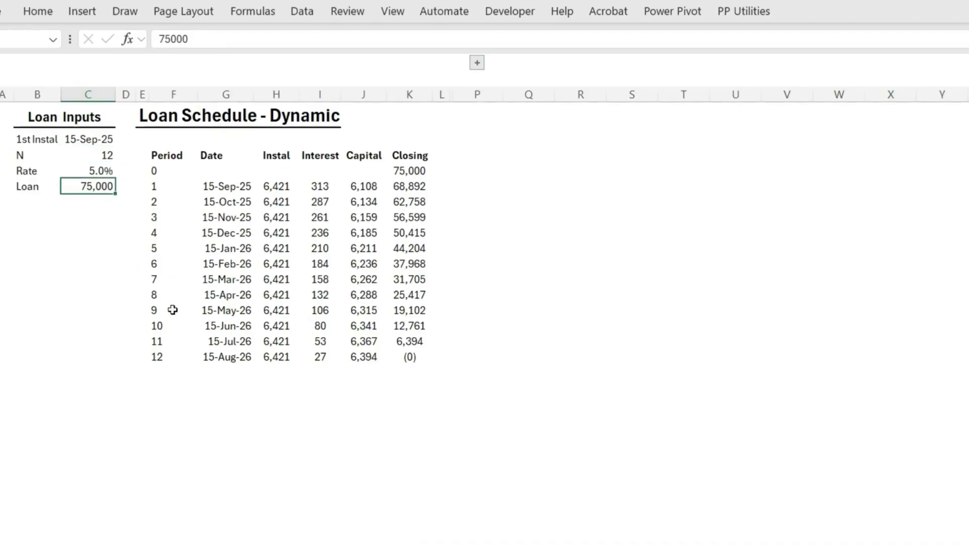
{"action": "left_click", "coordinate": [169, 154]}
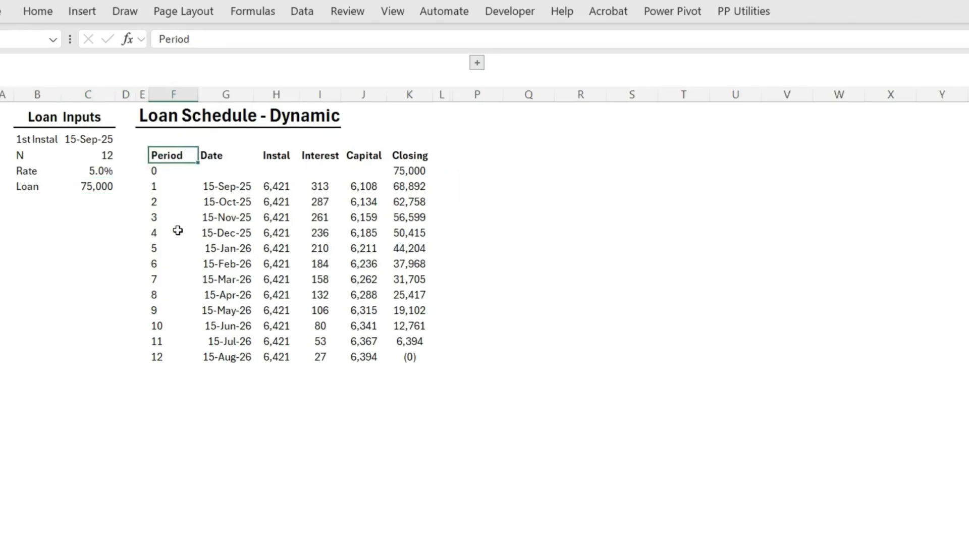
{"action": "left_click", "coordinate": [166, 186]}
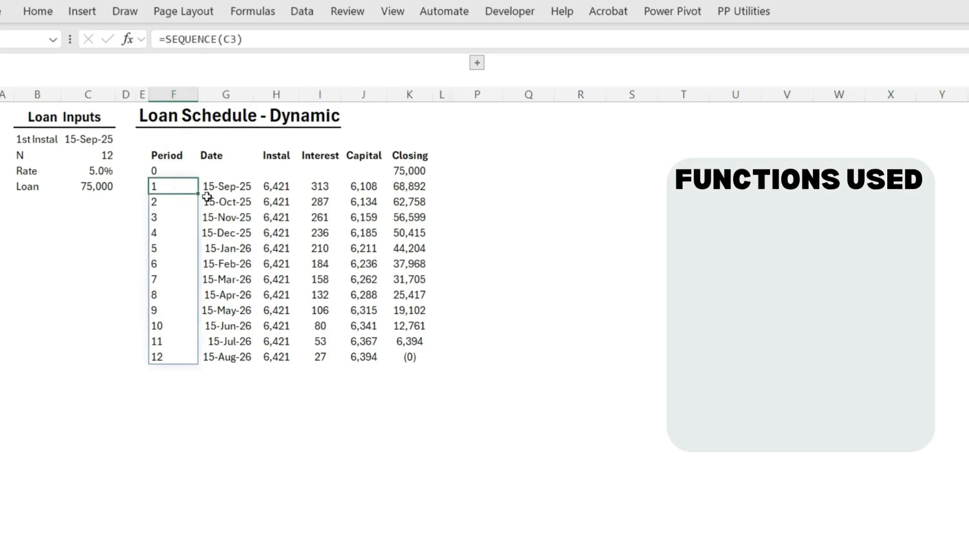
{"action": "left_click", "coordinate": [216, 190]}
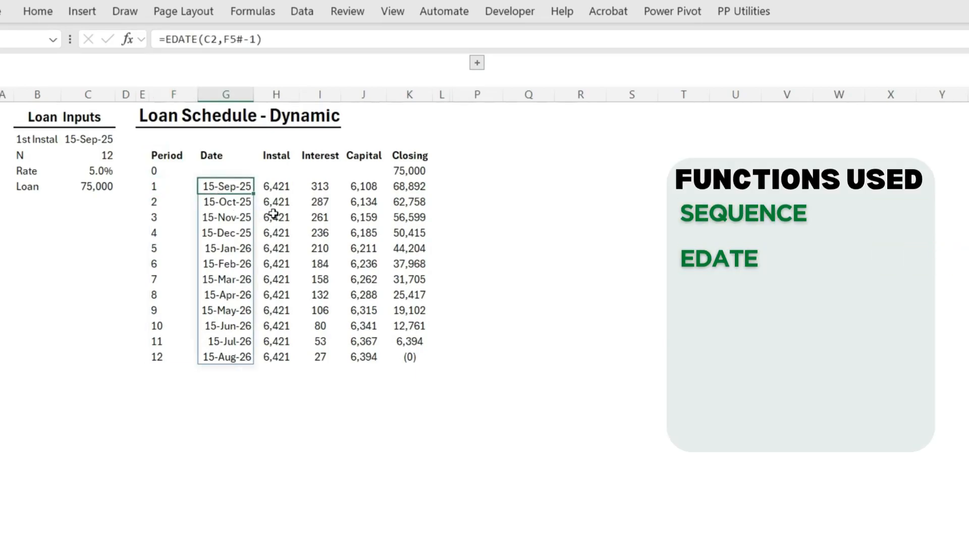
{"action": "left_click", "coordinate": [285, 191]}
{"action": "left_click", "coordinate": [328, 191]}
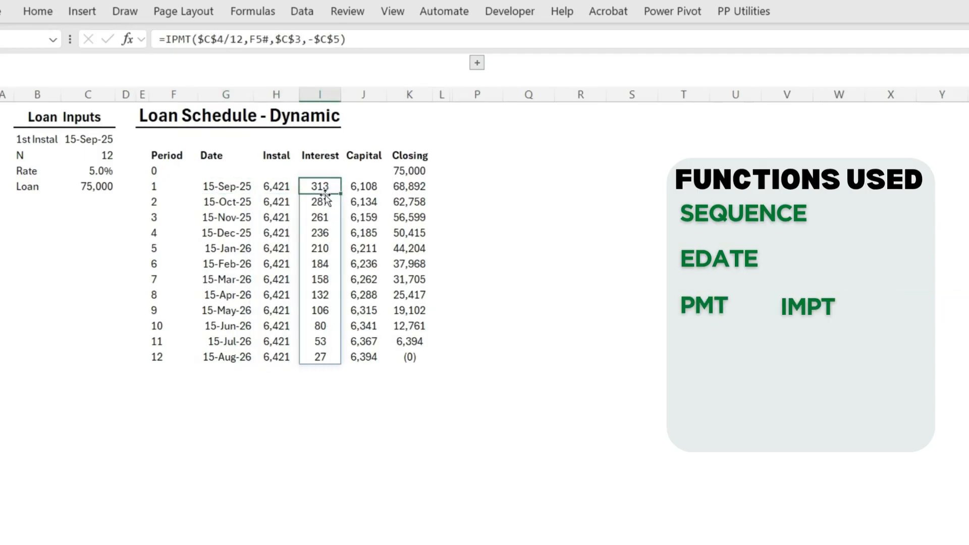
{"action": "left_click", "coordinate": [373, 188]}
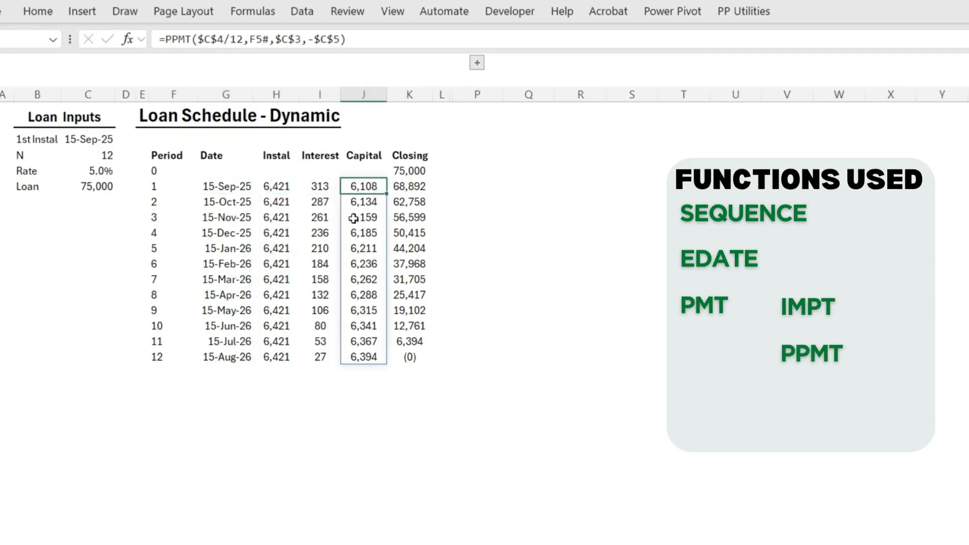
{"action": "left_click", "coordinate": [409, 187]}
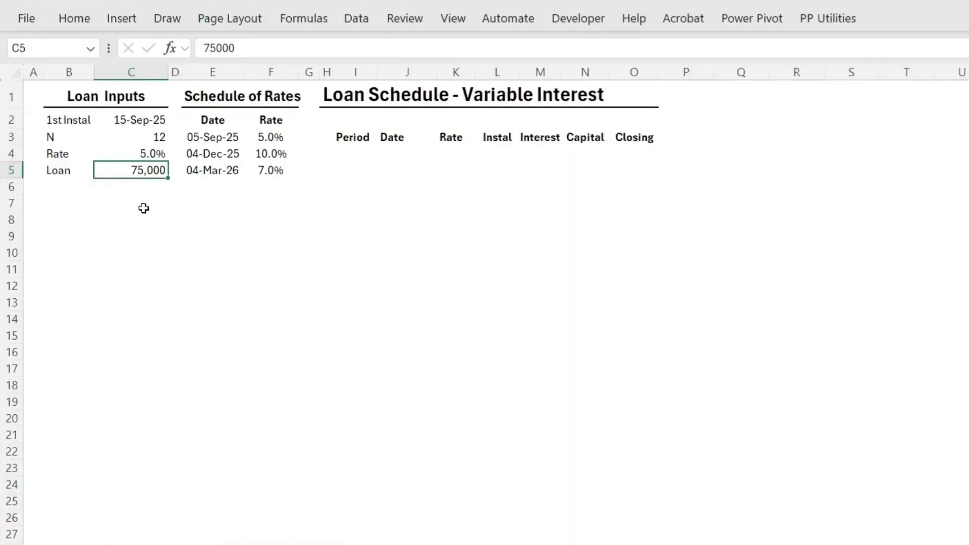
Examine the loan inputs and the dates and rates in the Schedule of Rates beside the empty variable interest schedule
{"action": "left_click", "coordinate": [113, 120]}
{"action": "left_click", "coordinate": [157, 139]}
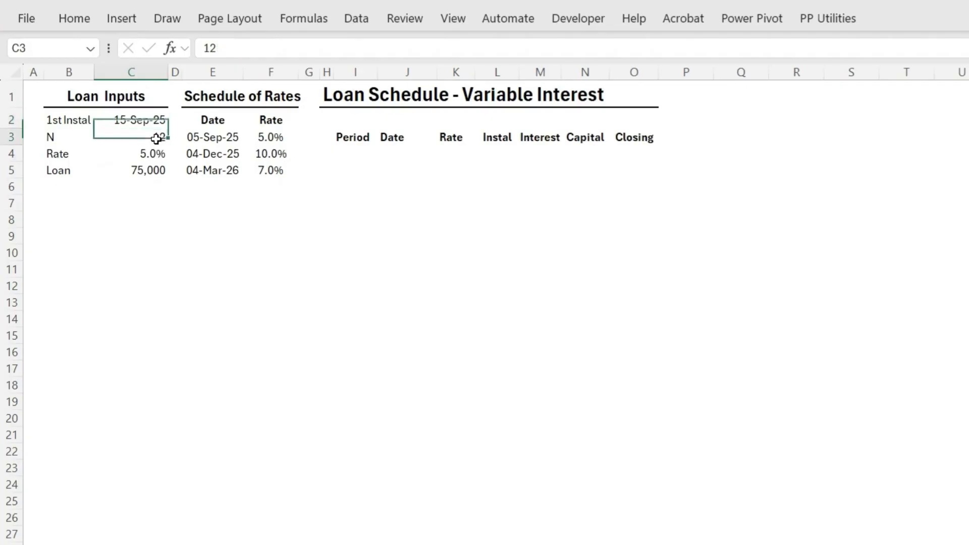
{"action": "left_click", "coordinate": [158, 158]}
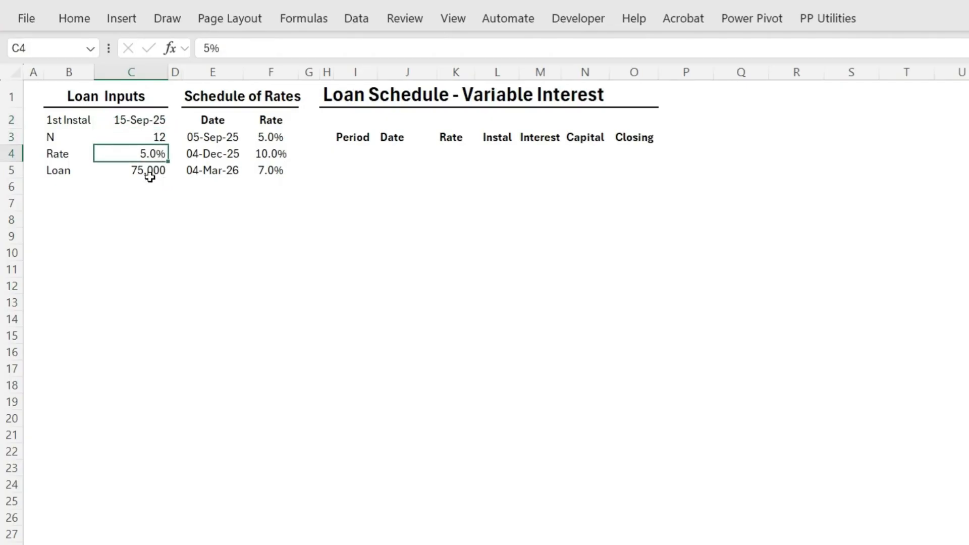
{"action": "left_click", "coordinate": [148, 174]}
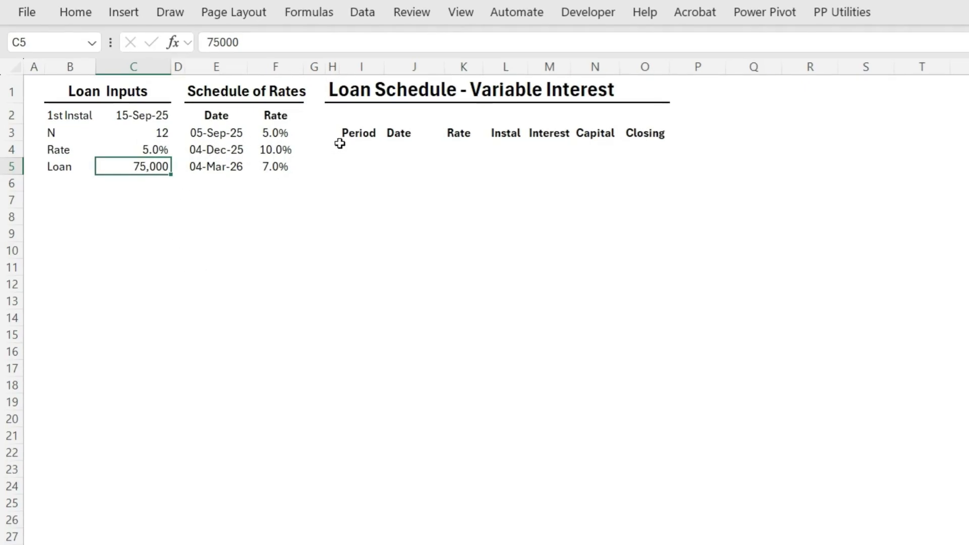
{"action": "left_click", "coordinate": [205, 132]}
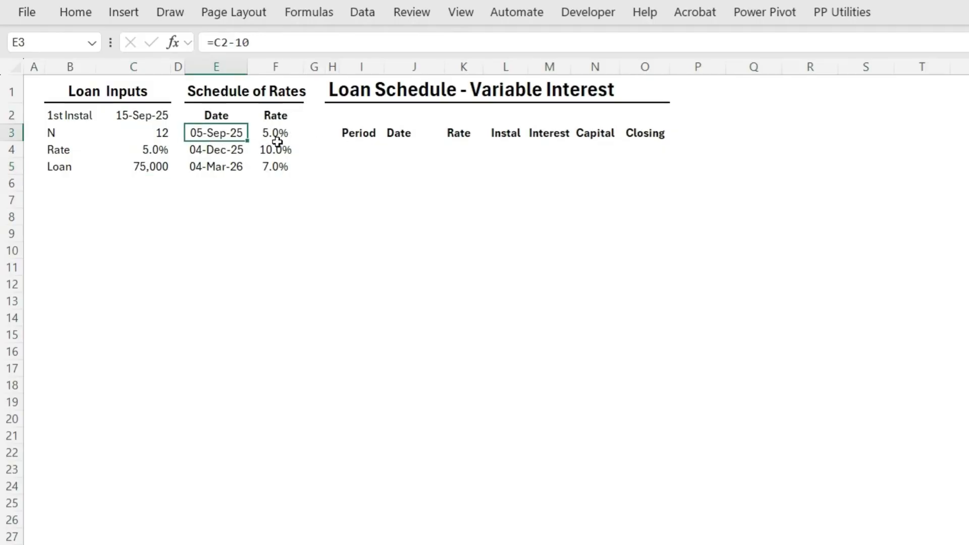
{"action": "left_click", "coordinate": [232, 156]}
{"action": "left_click", "coordinate": [281, 132]}
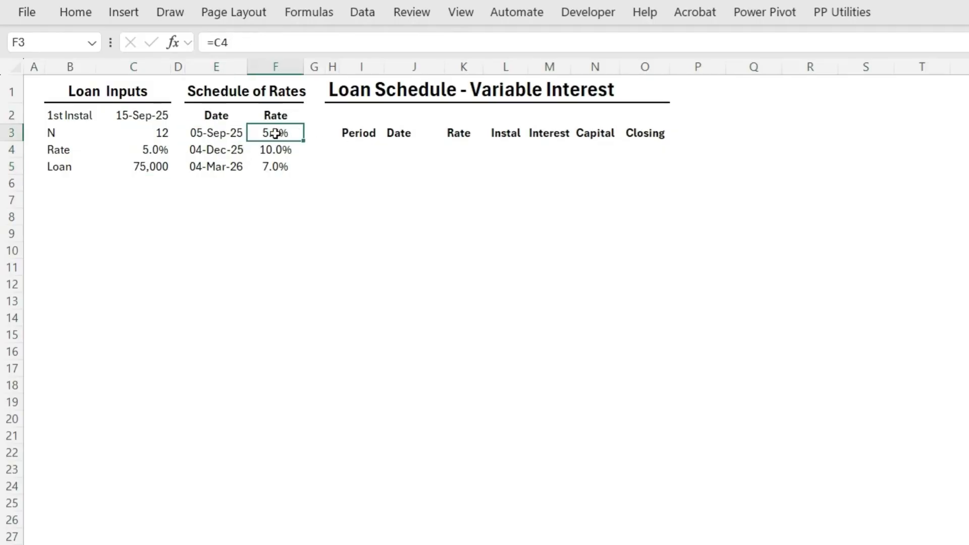
{"action": "left_click", "coordinate": [221, 153]}
{"action": "left_click", "coordinate": [223, 166]}
{"action": "left_click", "coordinate": [275, 149]}
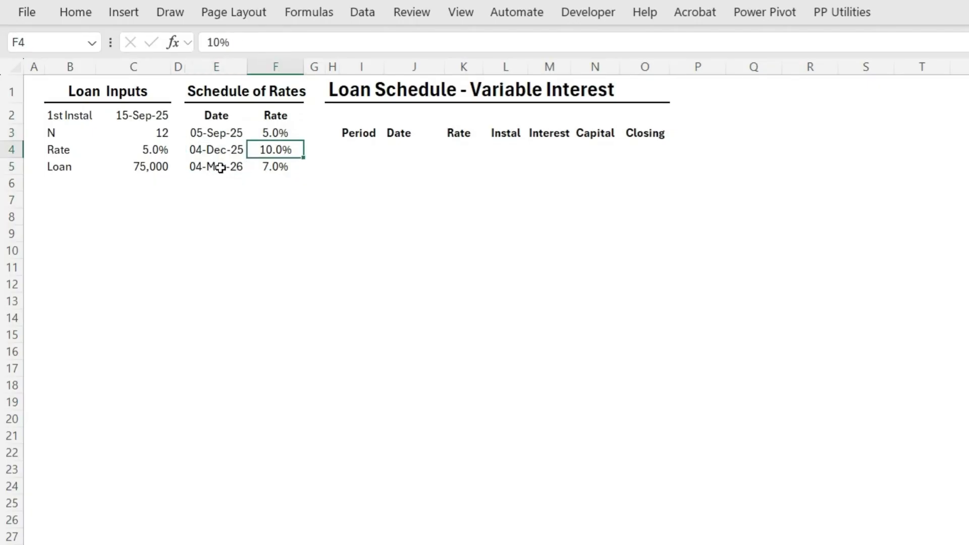
{"action": "left_click", "coordinate": [270, 167]}
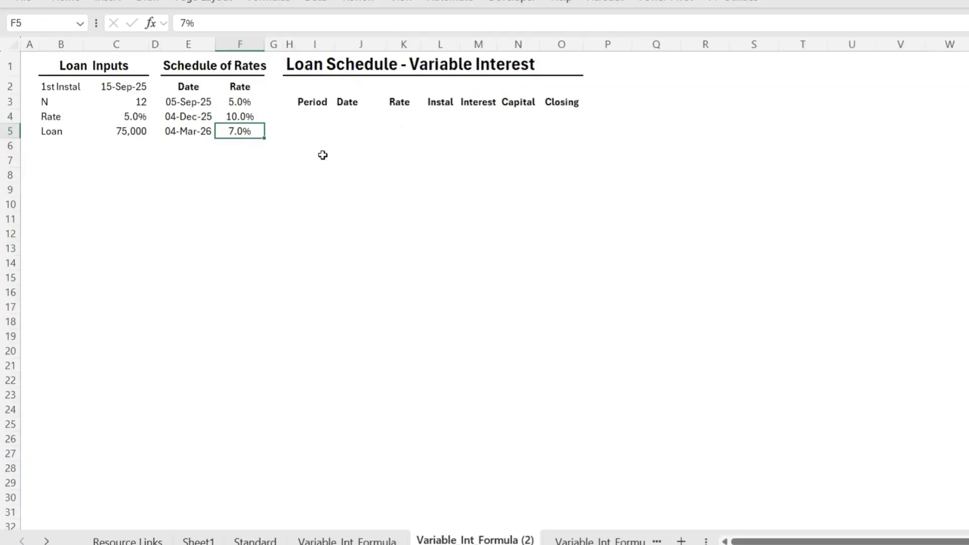
Enter 0 as the opening period in cell I4 of the loan schedule
{"action": "left_click", "coordinate": [317, 117]}
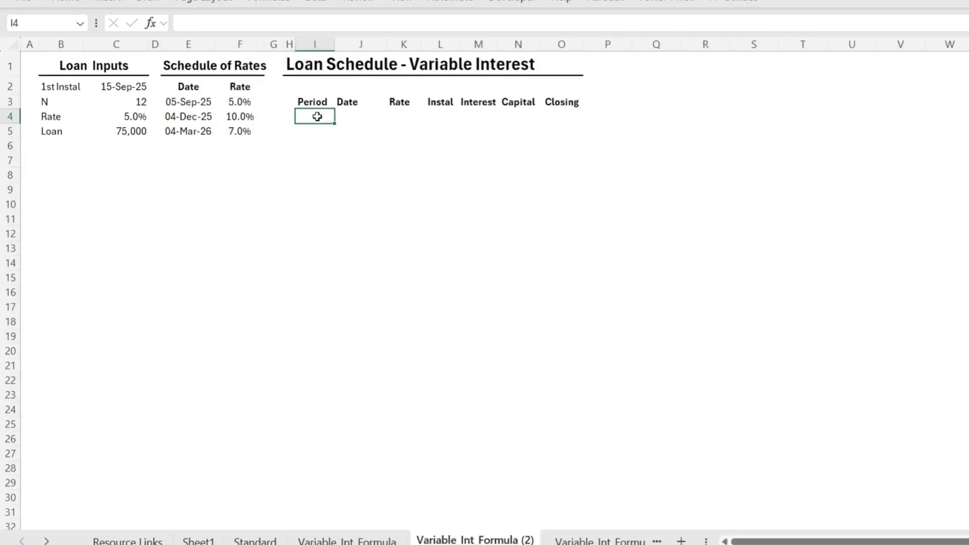
{"action": "type", "text": "0"}
{"action": "left_click", "coordinate": [461, 171]}
Link the period 0 closing balance in O4 to the loan amount in C5 with an absolute reference
{"action": "left_click", "coordinate": [562, 117]}
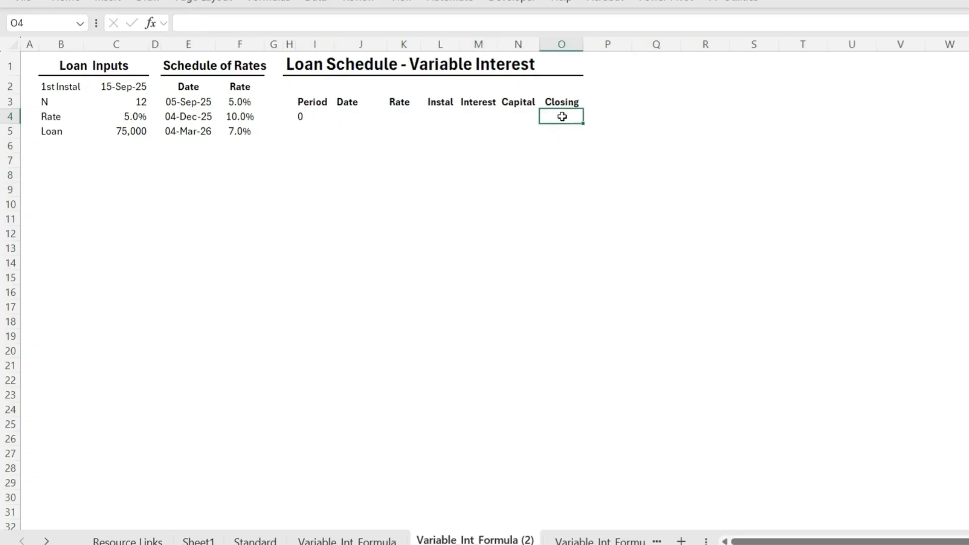
{"action": "type", "text": "="}
{"action": "left_click", "coordinate": [138, 133]}
{"action": "left_click", "coordinate": [193, 23]}
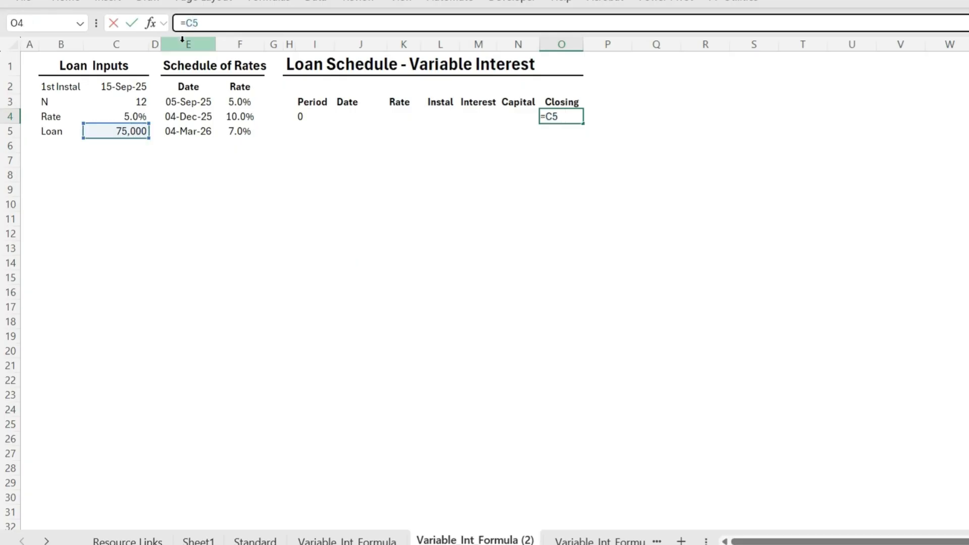
{"action": "key", "text": "F4"}
{"action": "key", "text": "Return"}
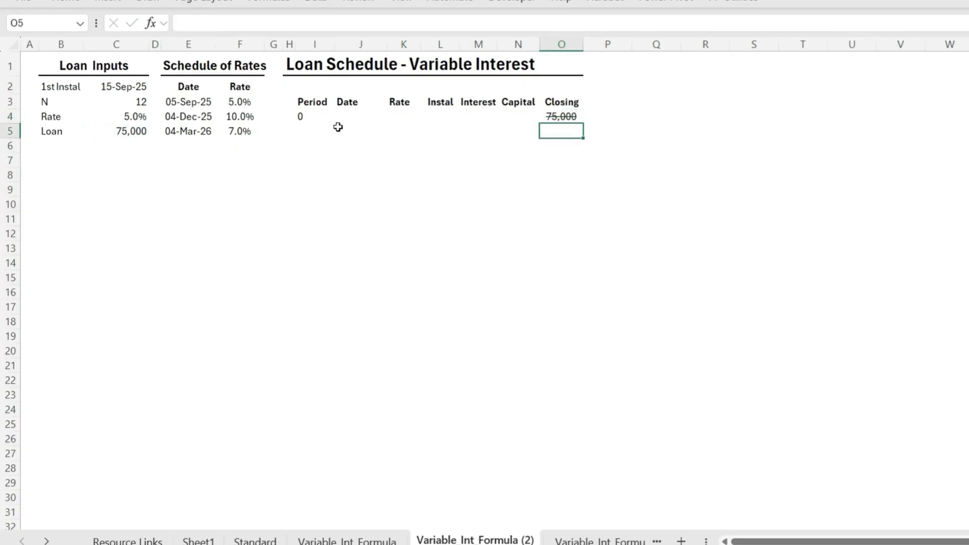
Generate the period numbers from cell I5 down with =SEQUENCE(C3)
{"action": "left_click", "coordinate": [315, 131]}
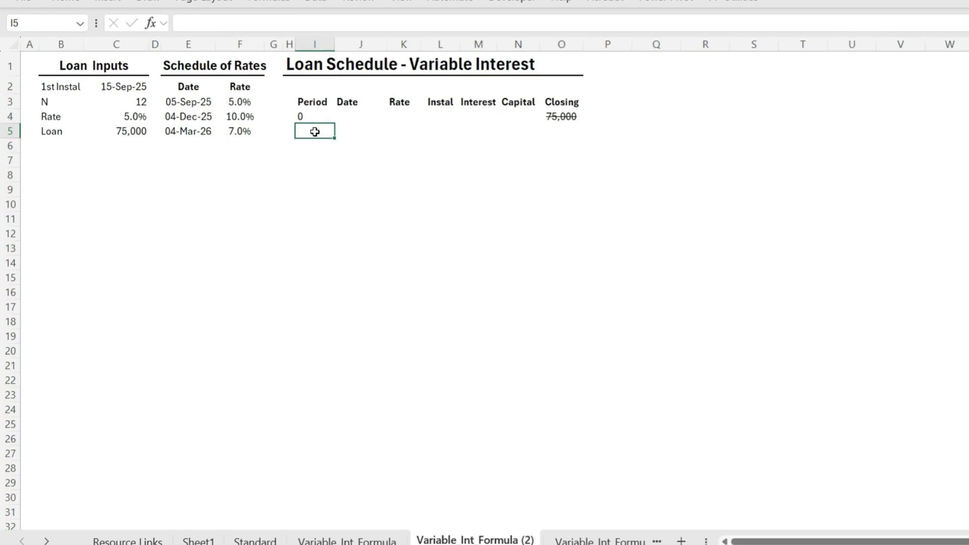
{"action": "type", "text": "=SEQUENCE("}
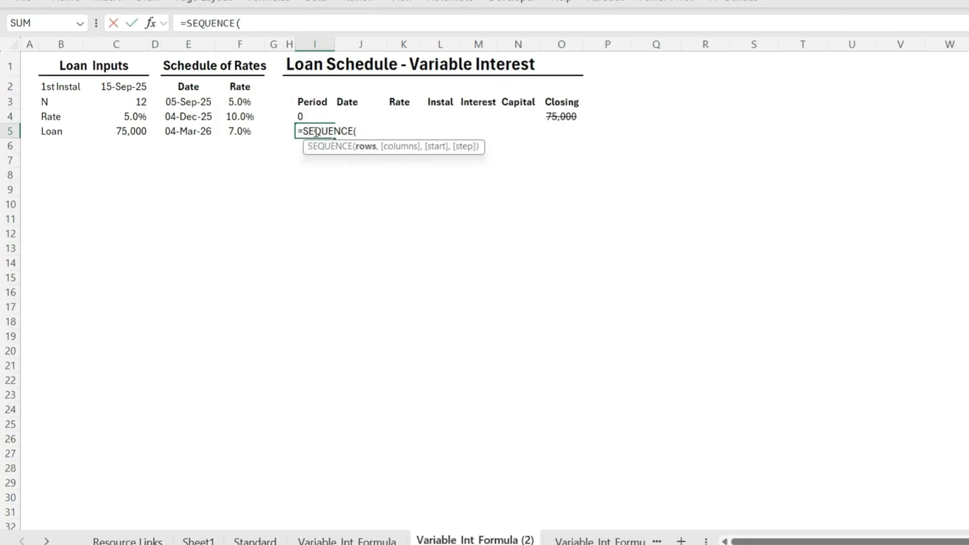
{"action": "left_click", "coordinate": [125, 99]}
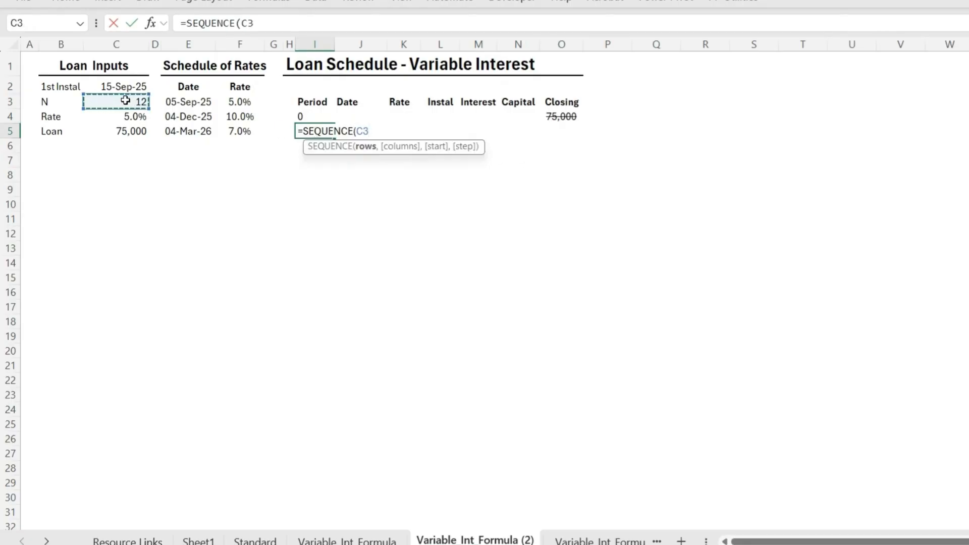
{"action": "type", "text": ")"}
{"action": "key", "text": "Return"}
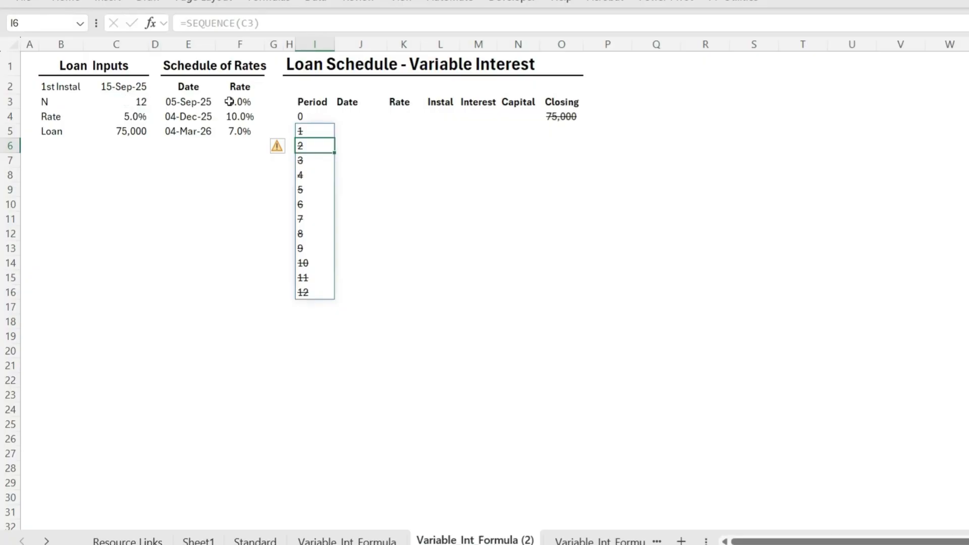
Generate the monthly instalment dates from cell J5 down with =EDATE(C2,I5#-1)
{"action": "left_click", "coordinate": [352, 130]}
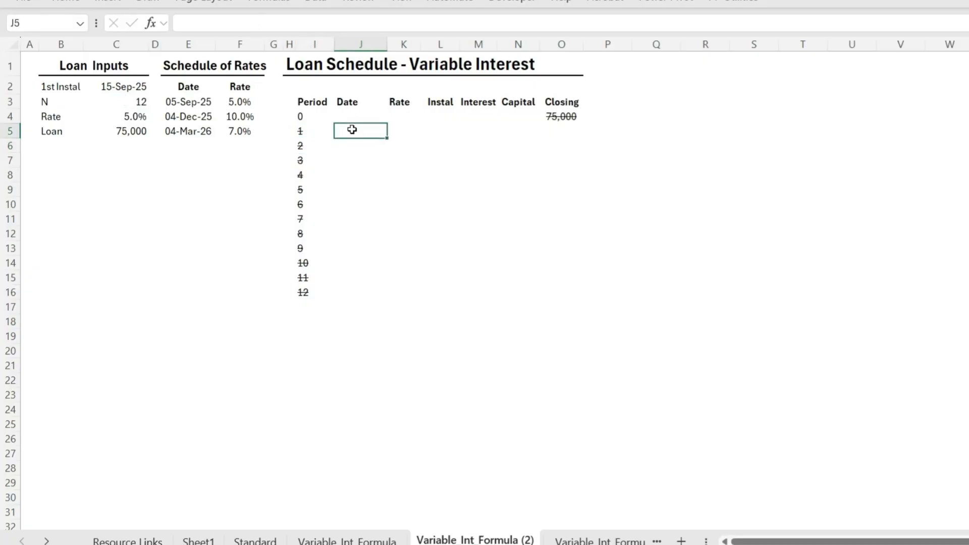
{"action": "type", "text": "=EDATE"}
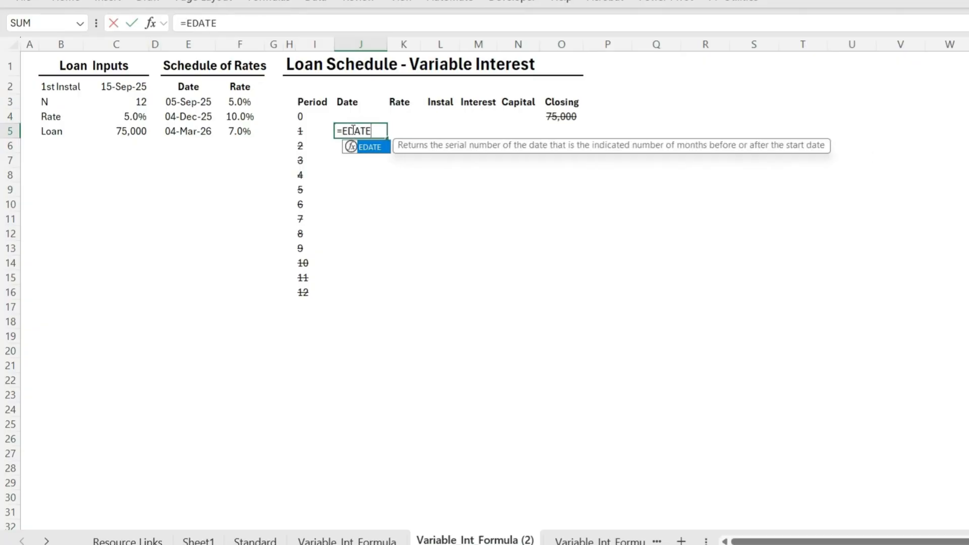
{"action": "type", "text": "("}
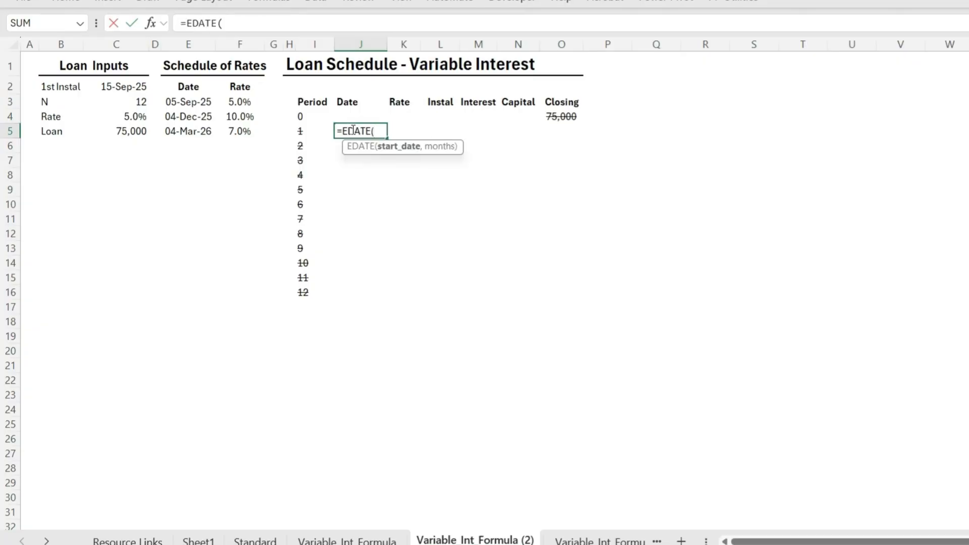
{"action": "left_click", "coordinate": [124, 87]}
{"action": "left_click", "coordinate": [243, 23]}
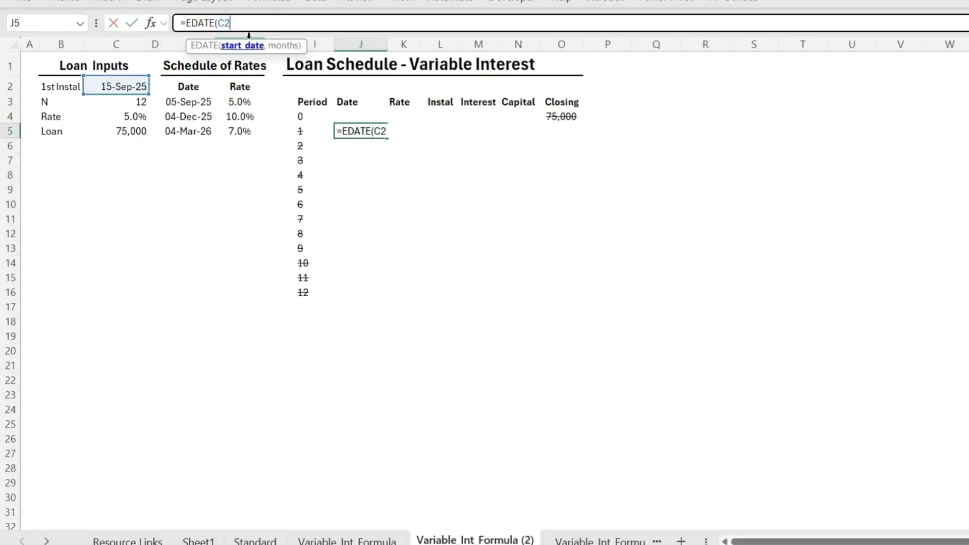
{"action": "type", "text": ","}
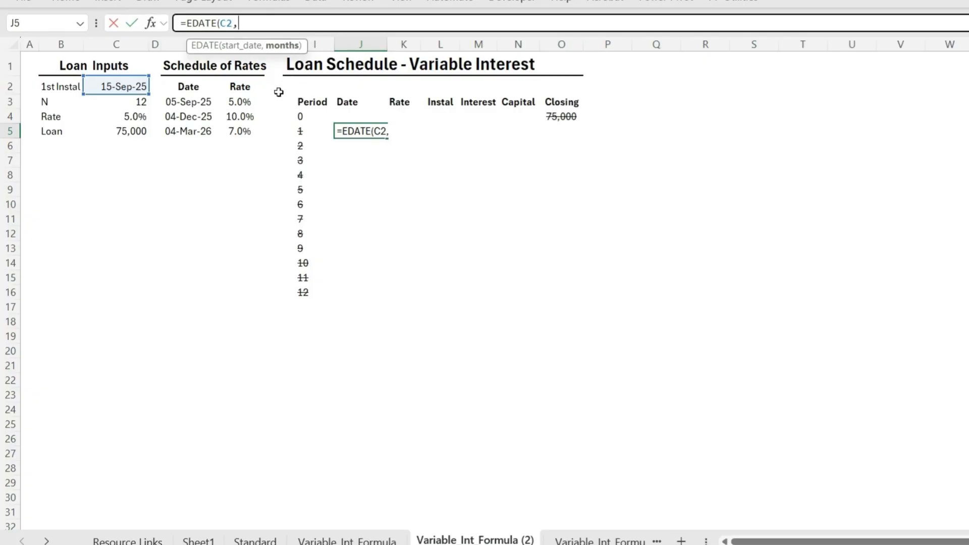
{"action": "left_click", "coordinate": [303, 132]}
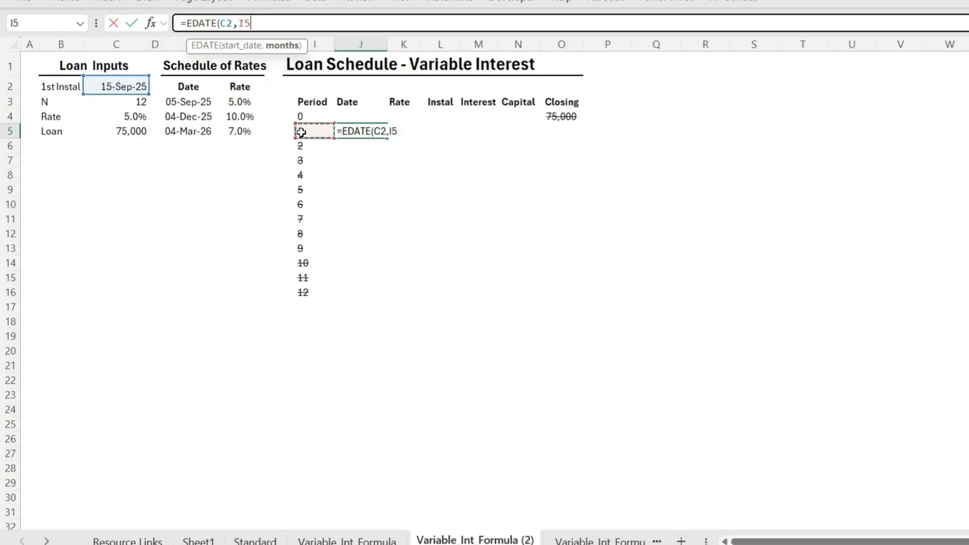
{"action": "type", "text": "#"}
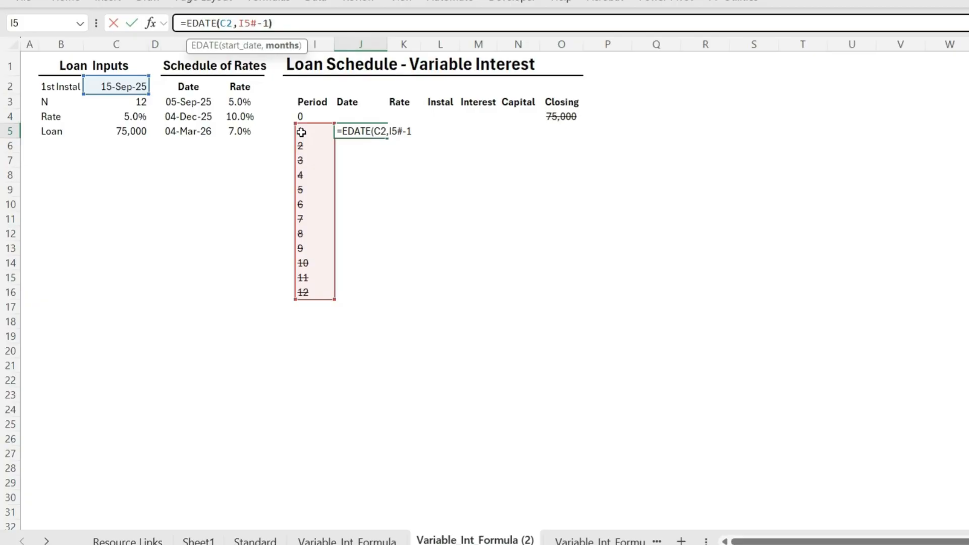
{"action": "type", "text": "-1)"}
{"action": "key", "text": "Return"}
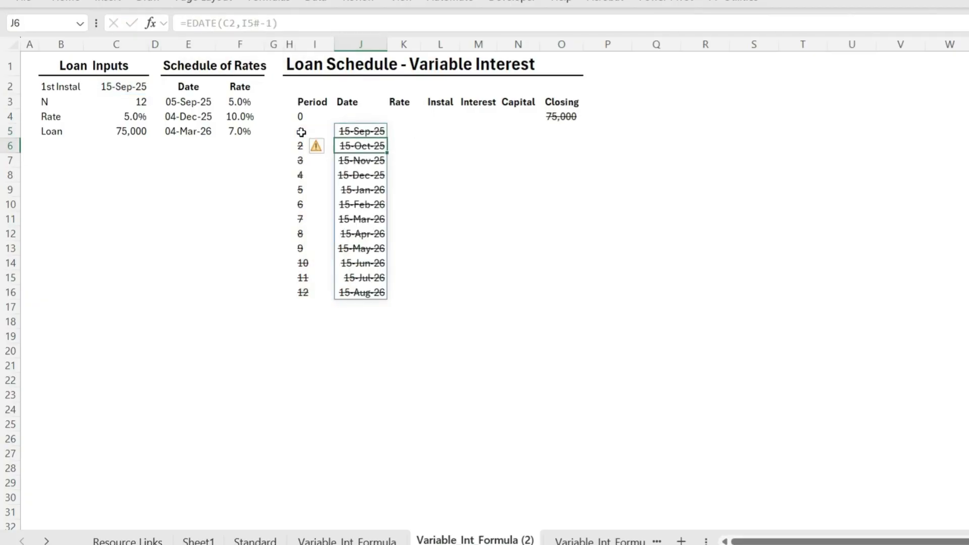
{"action": "left_click", "coordinate": [361, 130]}
Look up the first period's rate in K5 from the Schedule of Rates with =XLOOKUP(J5,E:E,F:F)
{"action": "left_click", "coordinate": [403, 131]}
{"action": "type", "text": "=XLOO"}
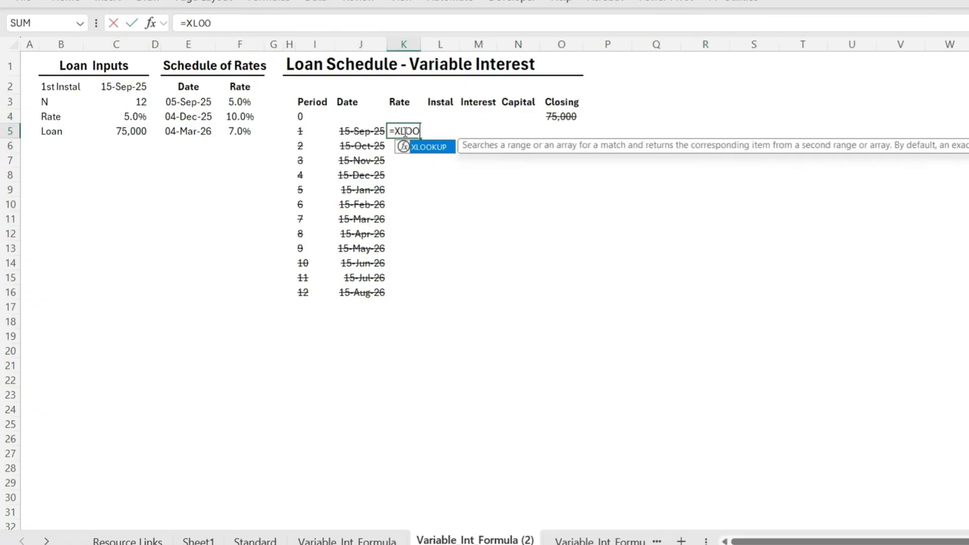
{"action": "key", "text": "Tab"}
{"action": "left_click", "coordinate": [361, 131]}
{"action": "type", "text": ","}
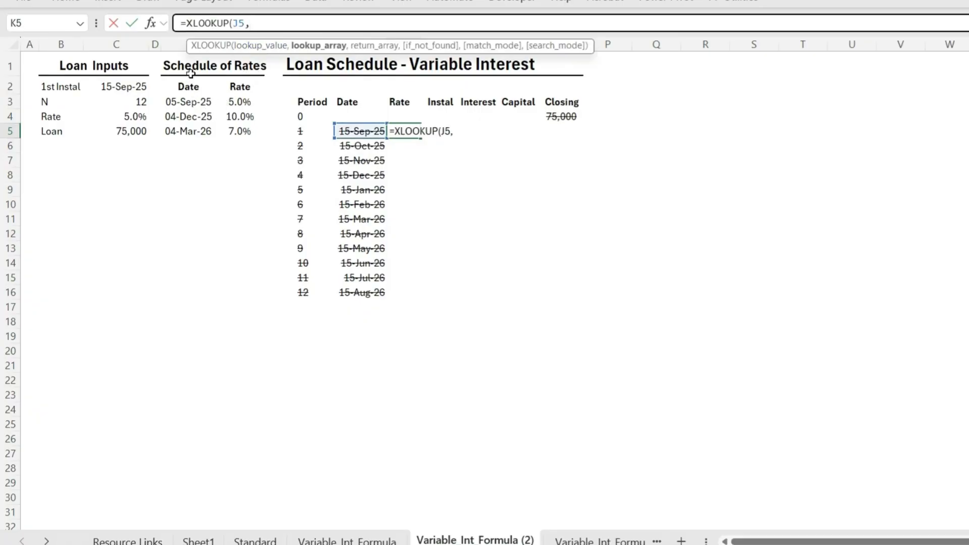
{"action": "left_click", "coordinate": [209, 45]}
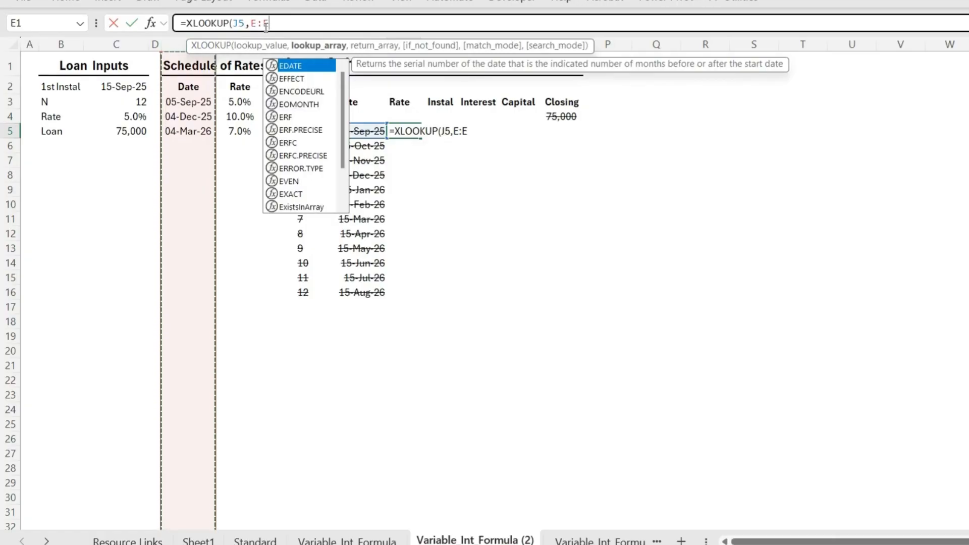
{"action": "type", "text": ","}
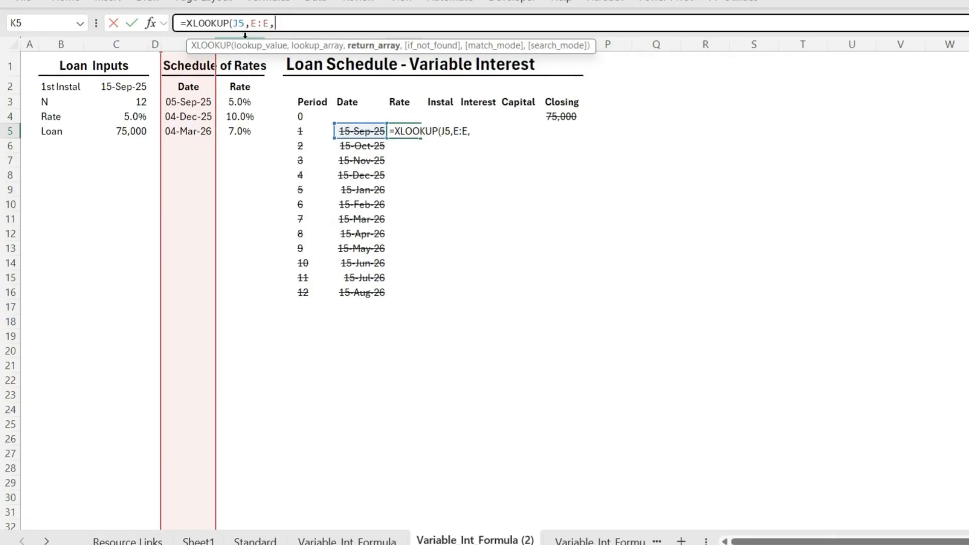
{"action": "left_click", "coordinate": [249, 35]}
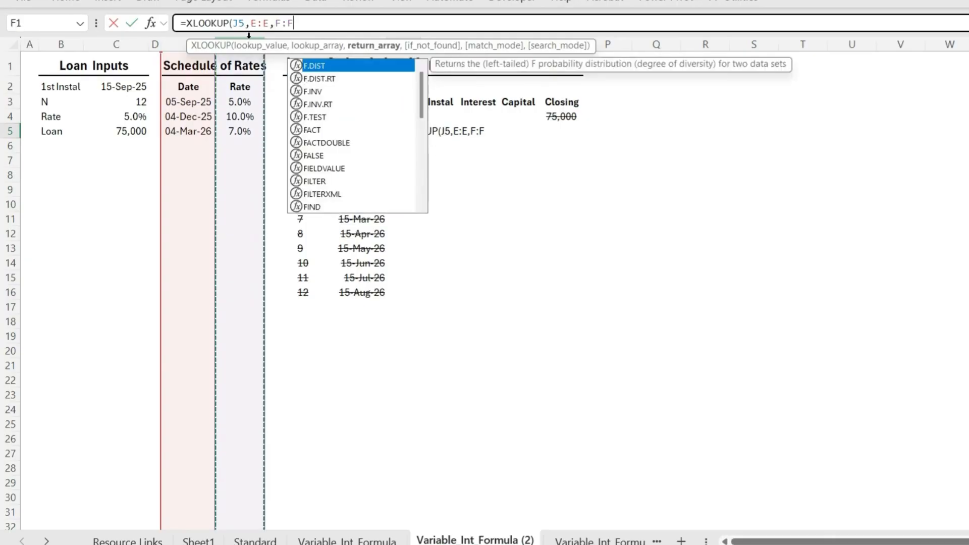
{"action": "type", "text": ")"}
{"action": "key", "text": "Return"}
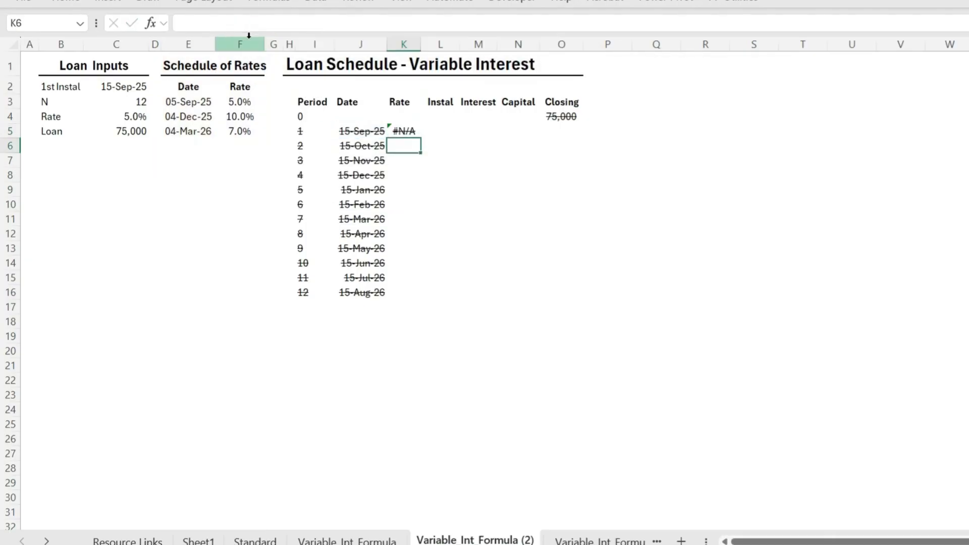
Extend the XLOOKUP in K5 with a not-found value of 0 and match mode -1 for exact match or next smaller item
{"action": "left_click", "coordinate": [404, 130]}
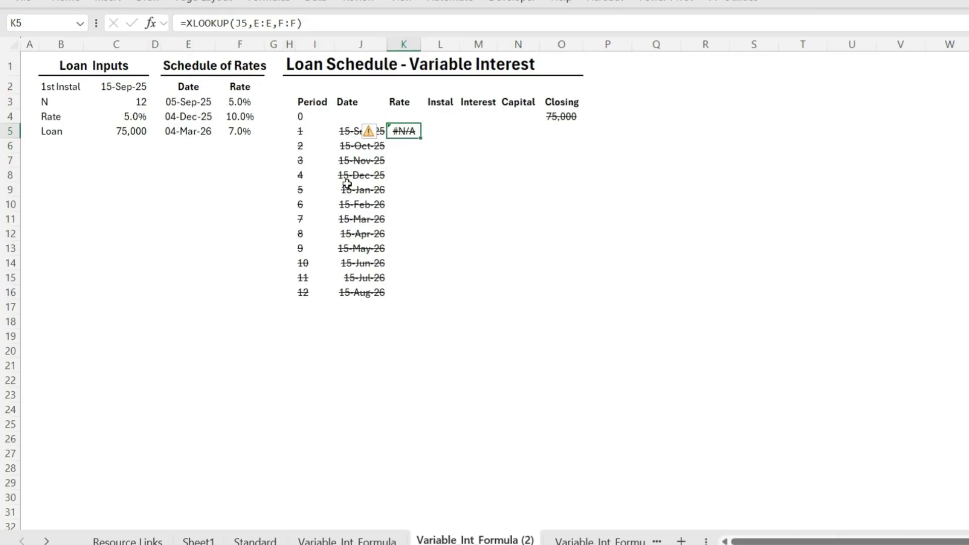
{"action": "left_click", "coordinate": [297, 23]}
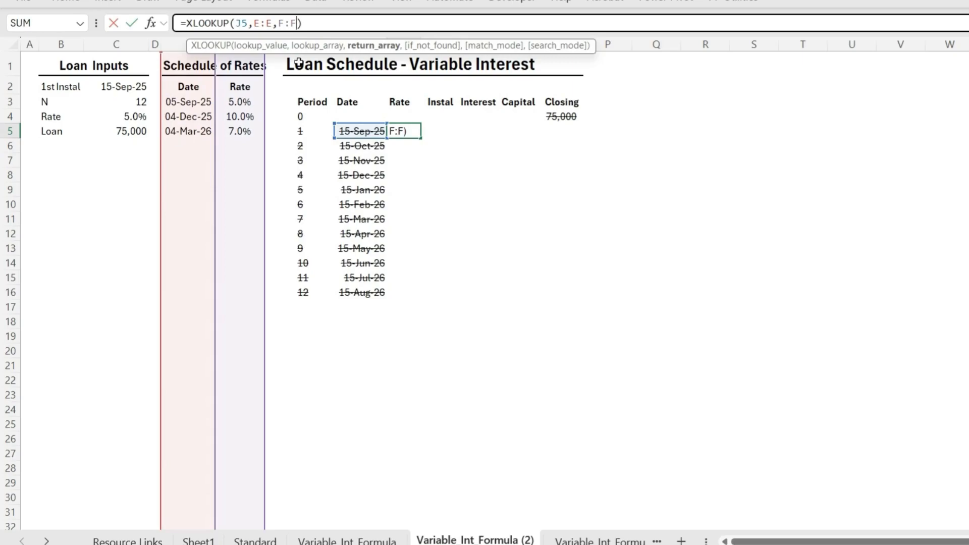
{"action": "type", "text": ","}
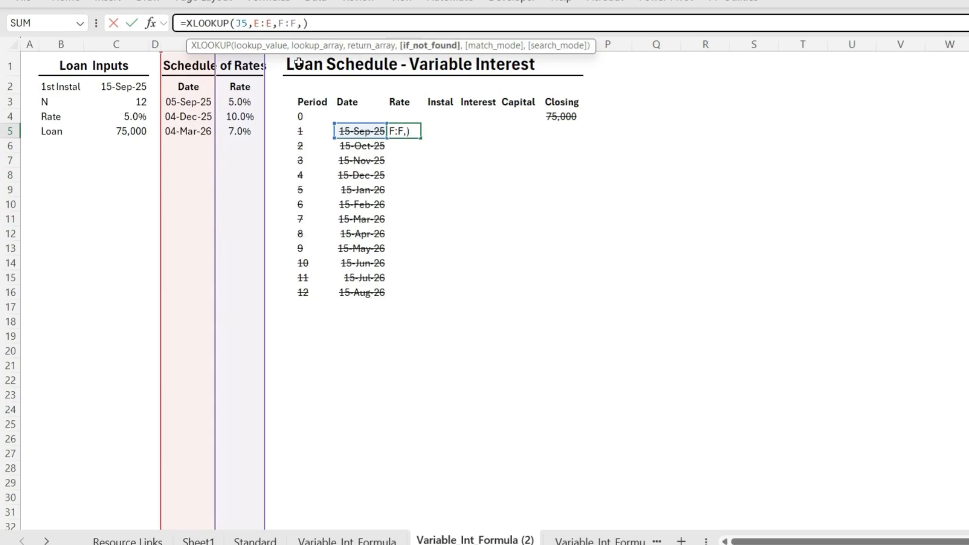
{"action": "type", "text": "0"}
{"action": "key", "text": "Return"}
{"action": "double_click", "coordinate": [417, 133]}
{"action": "type", "text": ","}
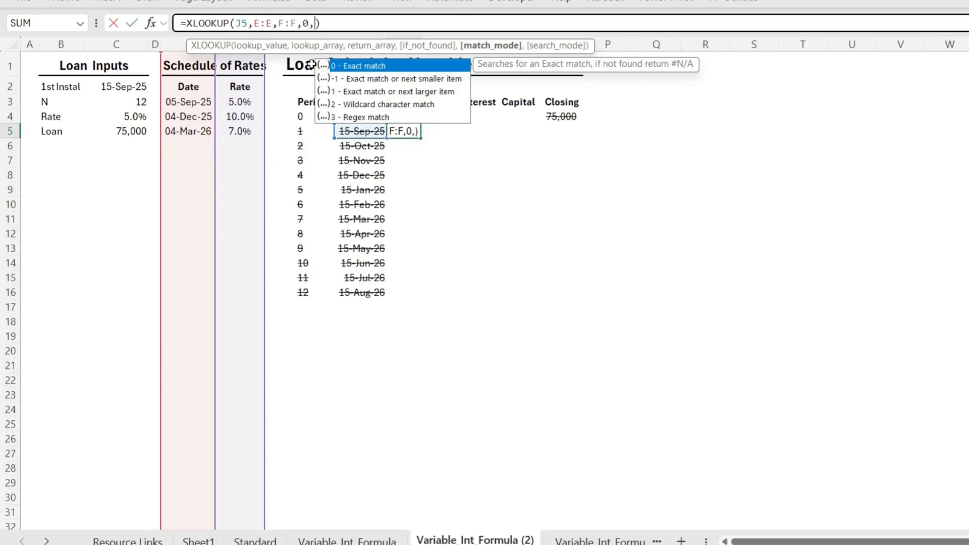
{"action": "left_click", "coordinate": [372, 80]}
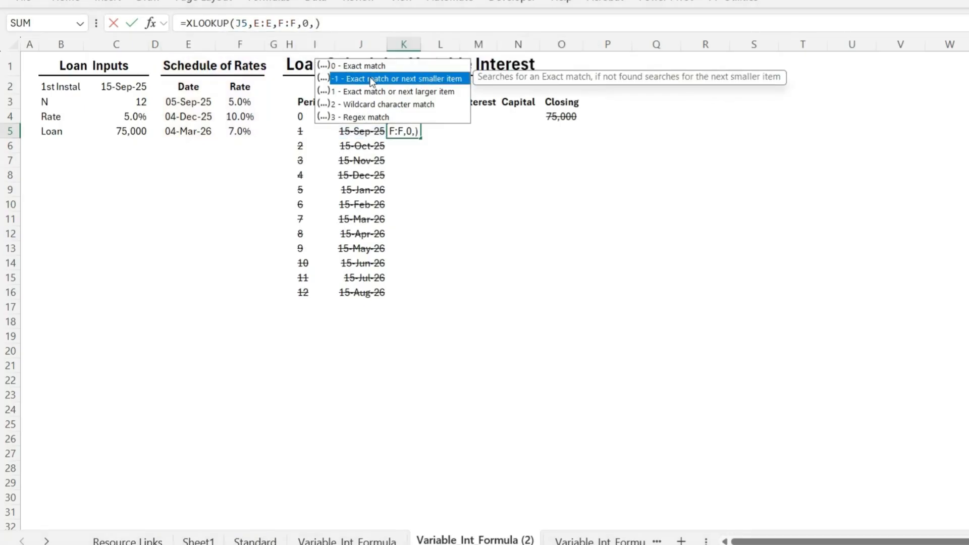
{"action": "key", "text": "Escape"}
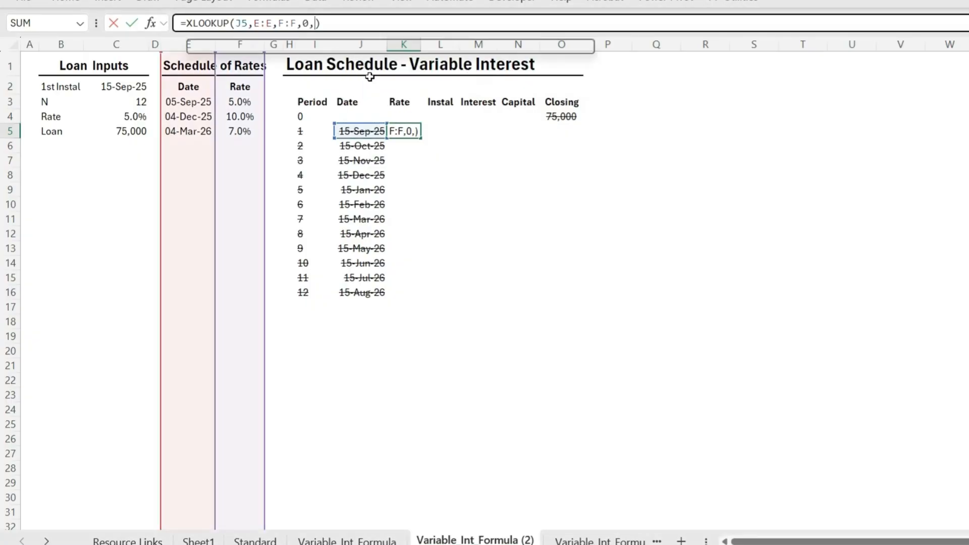
{"action": "type", "text": "-"}
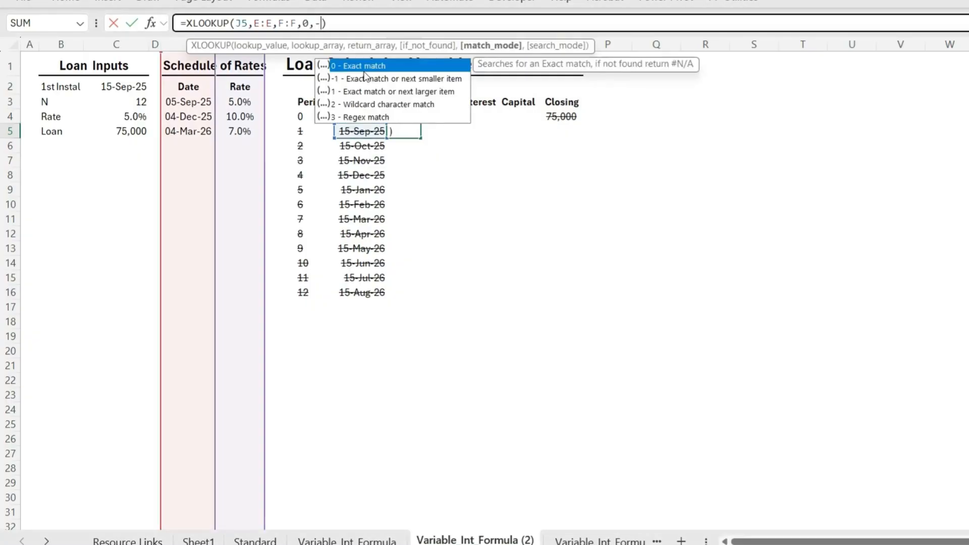
{"action": "type", "text": "1"}
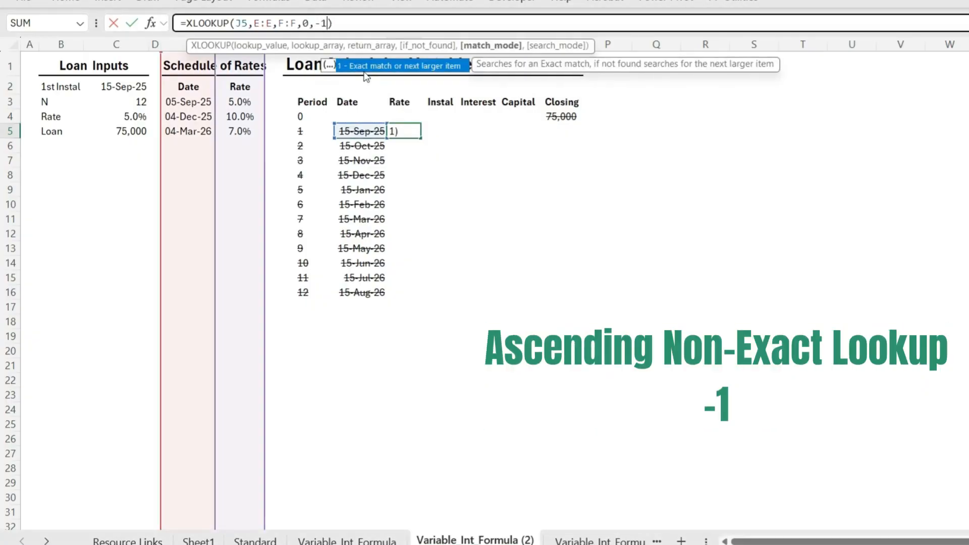
{"action": "key", "text": "Return"}
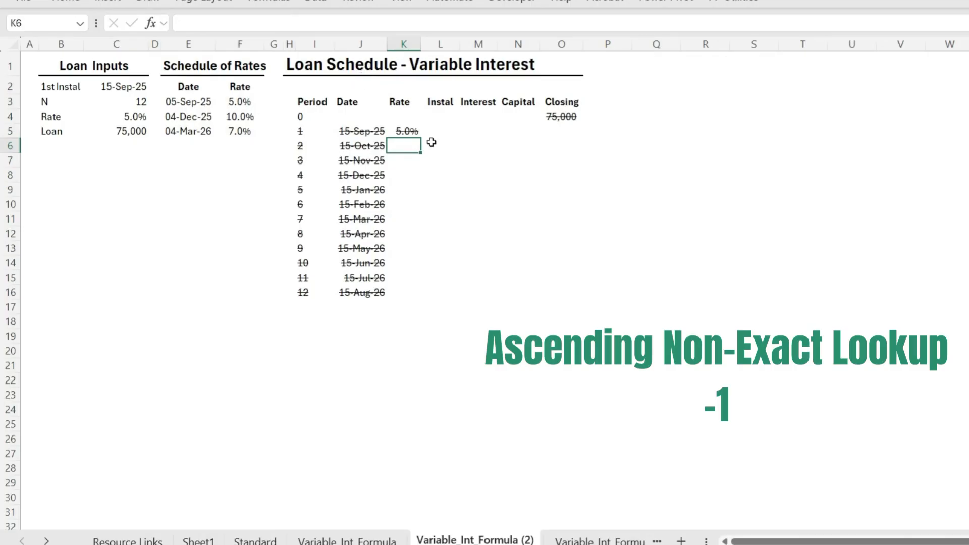
Fill the rate lookup from K5 down to K16 for all twelve periods
{"action": "left_click", "coordinate": [412, 130]}
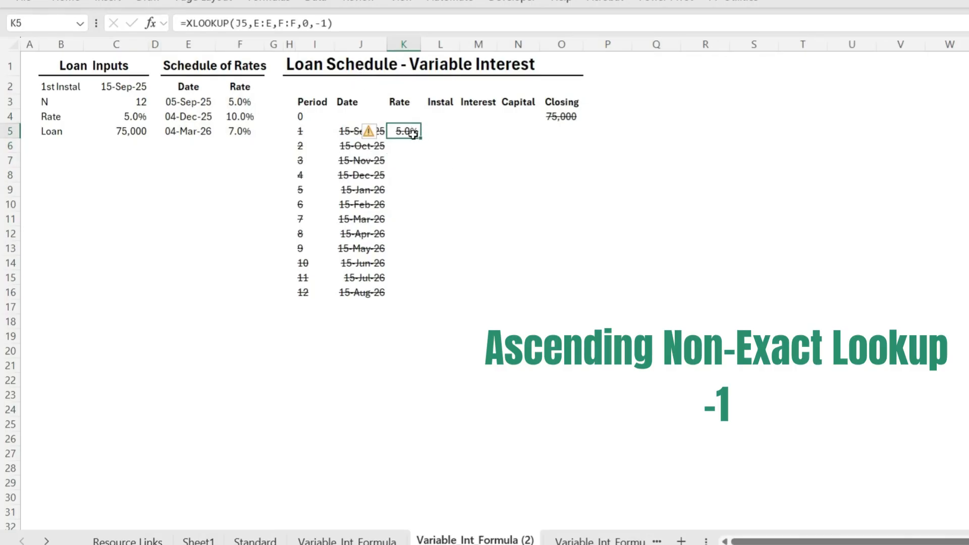
{"action": "left_click_drag", "start_coordinate": [421, 142], "coordinate": [413, 299]}
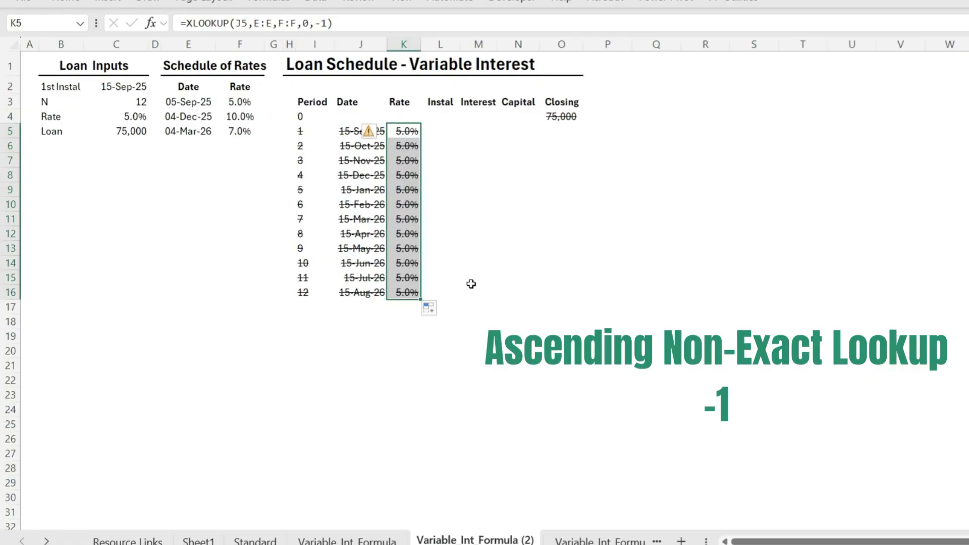
{"action": "left_click", "coordinate": [402, 156]}
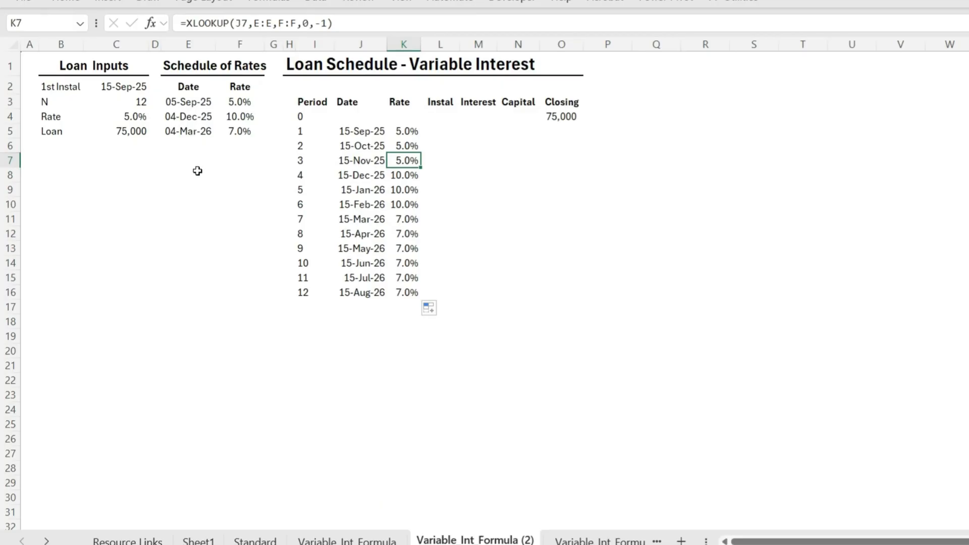
Check the dates and rates in the Schedule of Rates against the looked-up rates in the loan schedule
{"action": "left_click", "coordinate": [209, 103]}
{"action": "left_click", "coordinate": [200, 119]}
{"action": "left_click", "coordinate": [238, 101]}
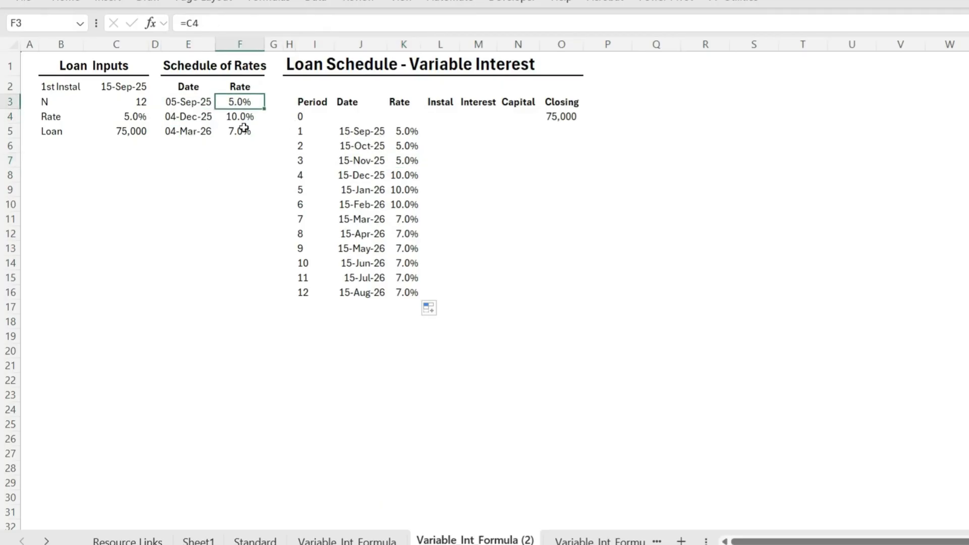
{"action": "left_click", "coordinate": [204, 120]}
{"action": "left_click", "coordinate": [232, 118]}
{"action": "left_click", "coordinate": [202, 136]}
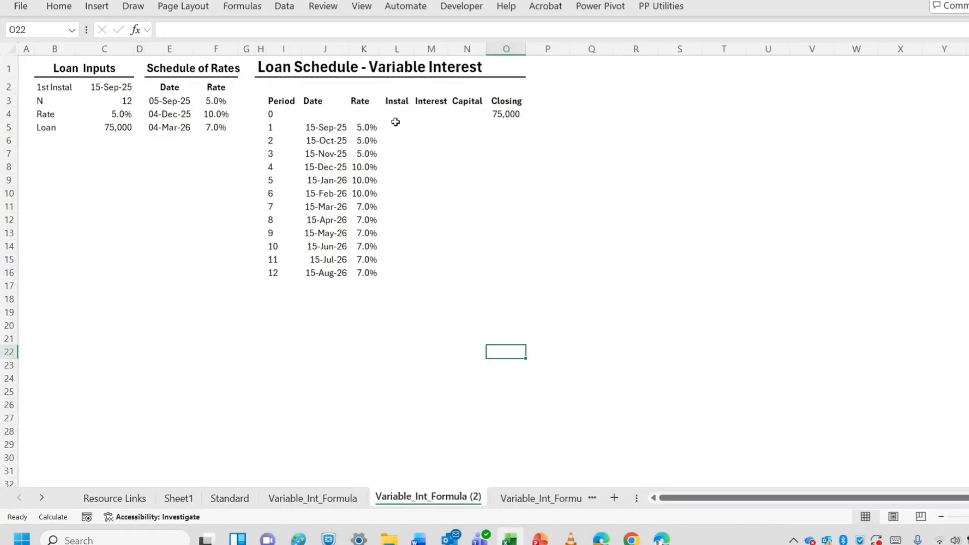
Begin the first instalment's PMT formula in L5 with rate K5/12 and the number of periods as absolute reference $C$3
{"action": "left_click", "coordinate": [441, 131]}
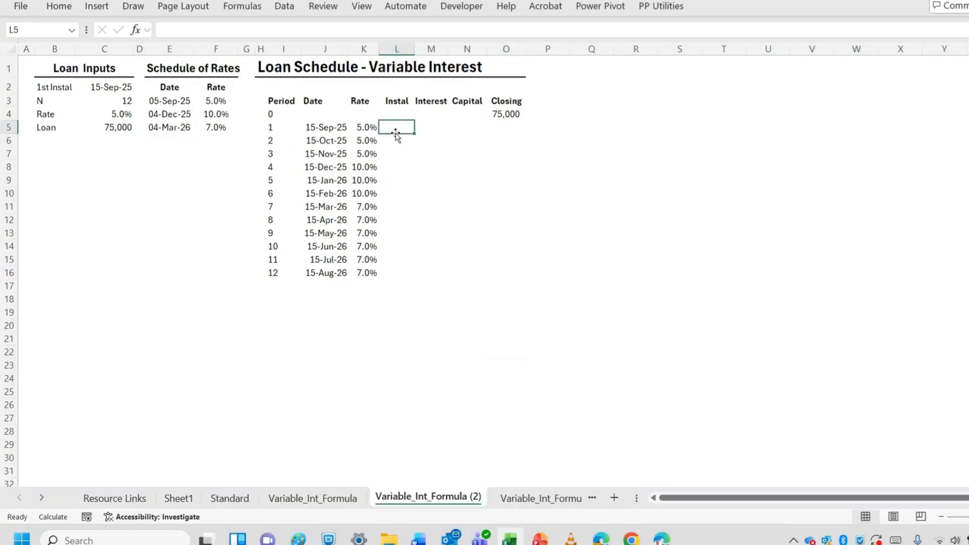
{"action": "type", "text": "=PMT("}
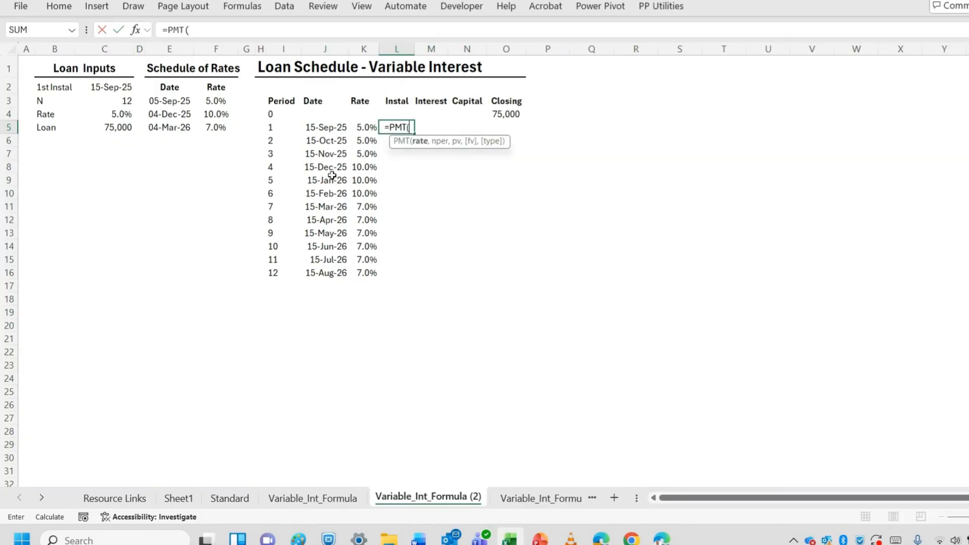
{"action": "left_click", "coordinate": [365, 128]}
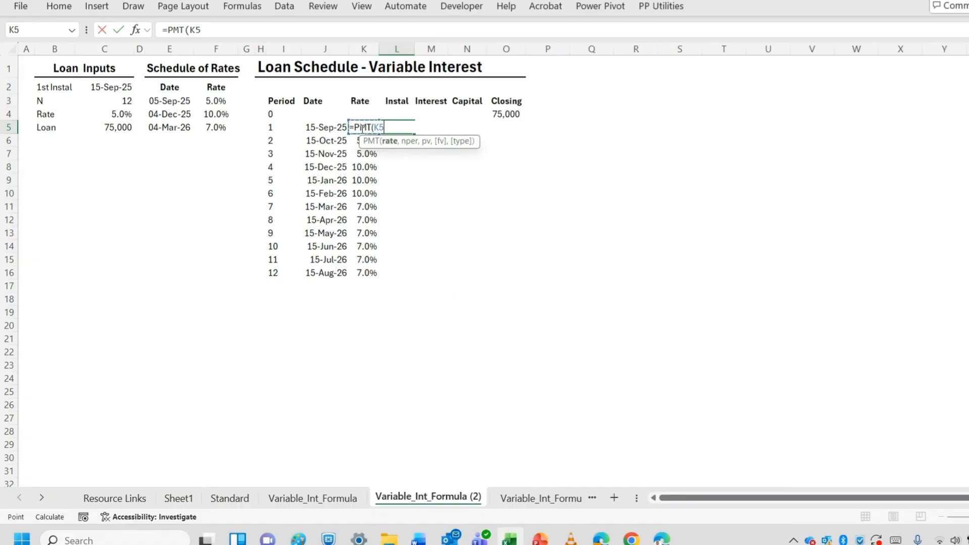
{"action": "type", "text": "/12,"}
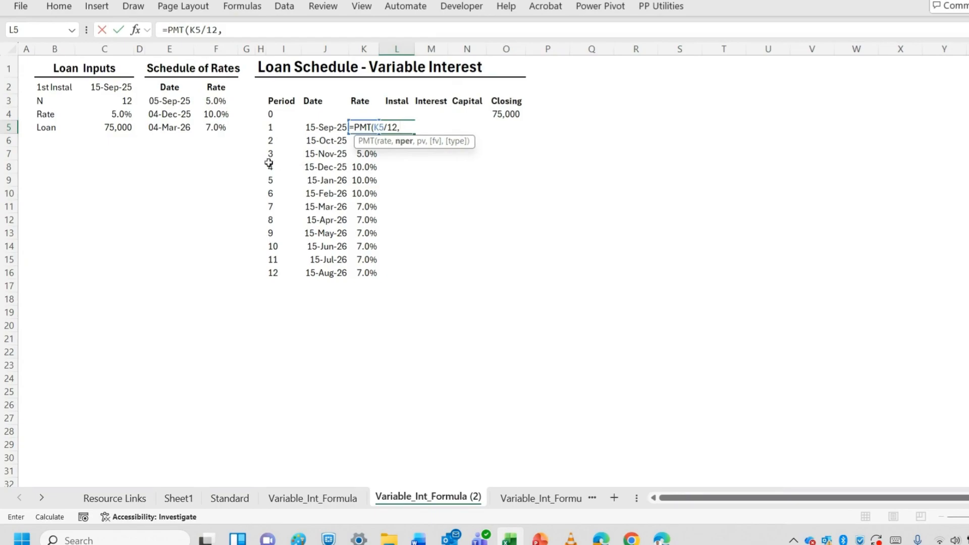
{"action": "left_click", "coordinate": [124, 104]}
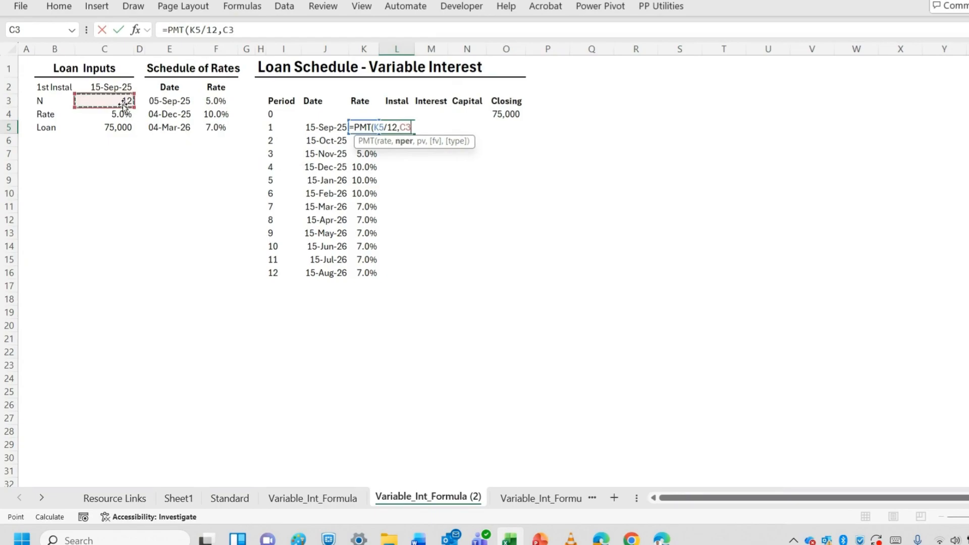
{"action": "left_click", "coordinate": [233, 34]}
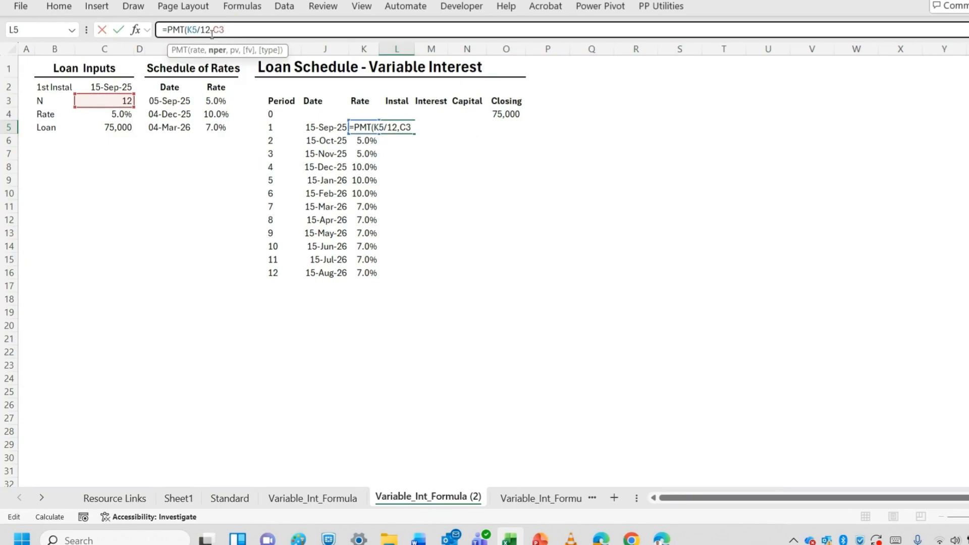
{"action": "key", "text": "F4"}
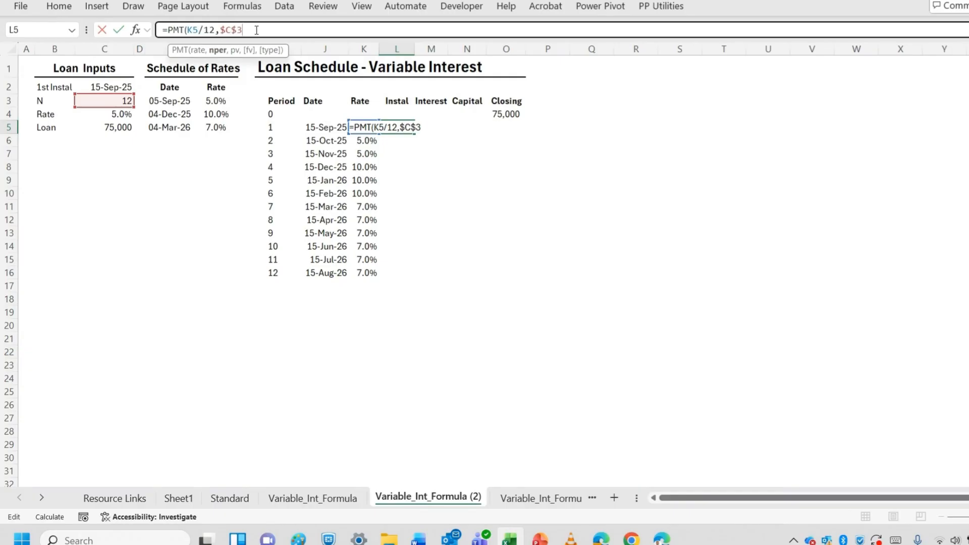
Complete L5 as =PMT(K5/12,$C$3-I5+1,-O4), using the remaining periods and the negated opening balance
{"action": "left_click", "coordinate": [270, 128]}
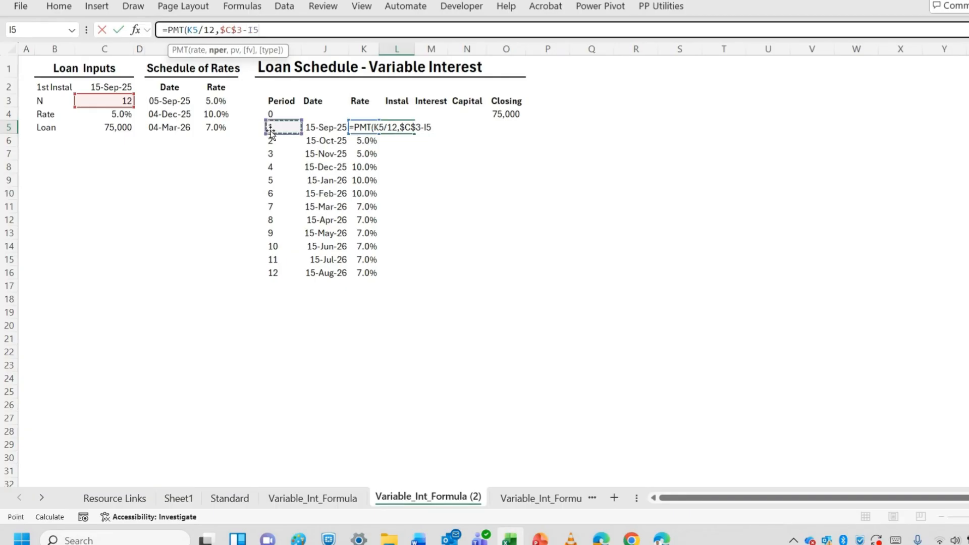
{"action": "type", "text": "+1,"}
{"action": "left_click", "coordinate": [504, 118]}
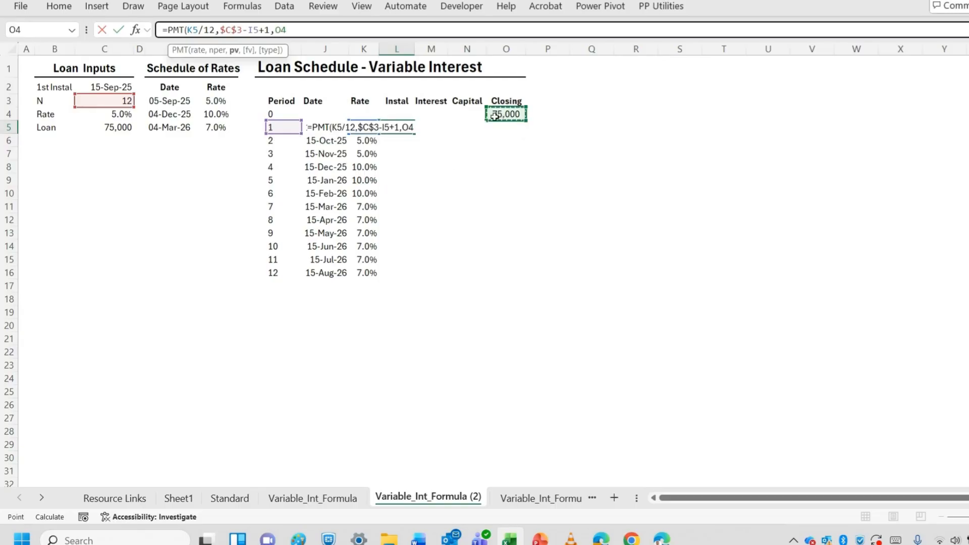
{"action": "left_click", "coordinate": [276, 30]}
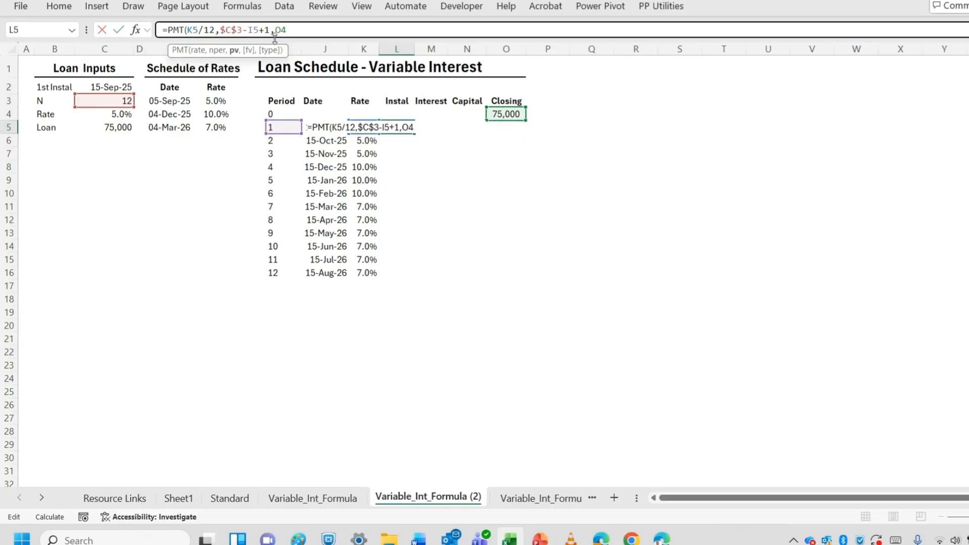
{"action": "type", "text": "-O4)"}
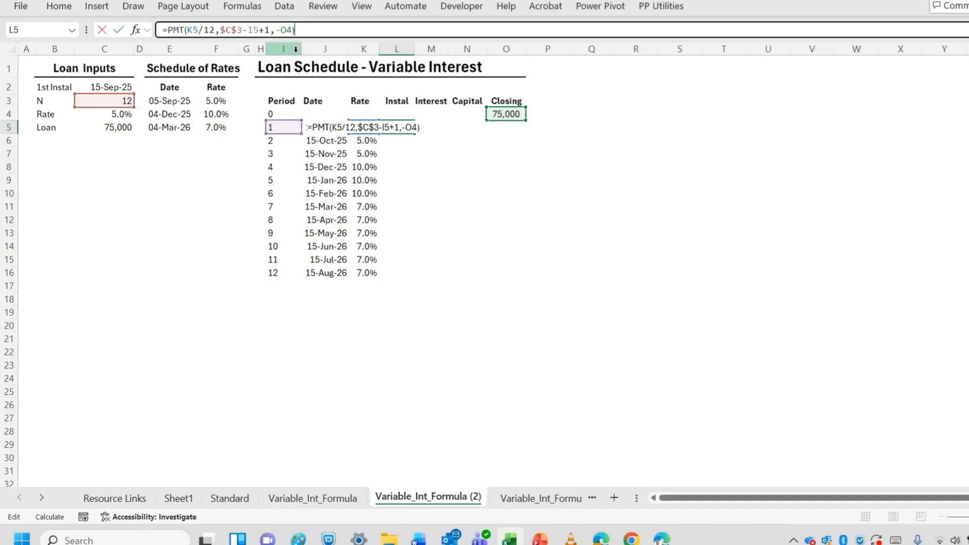
{"action": "key", "text": "Return"}
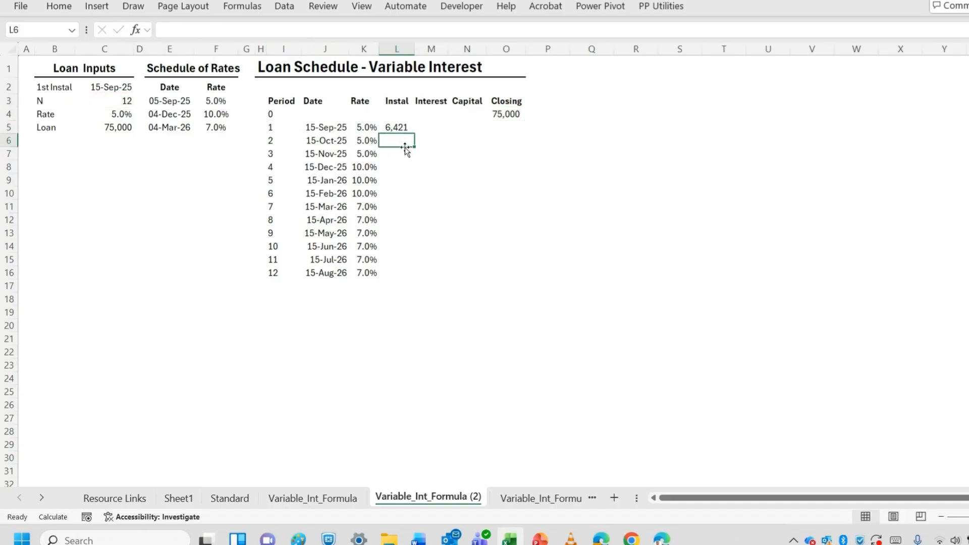
Calculate the first period's interest in M5 with =K5/12*O4
{"action": "left_click", "coordinate": [426, 127]}
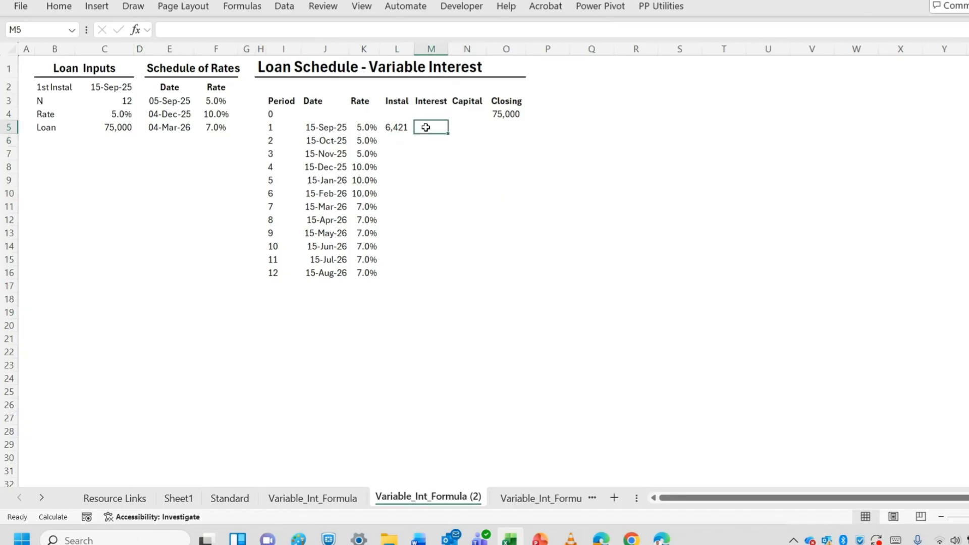
{"action": "type", "text": "="}
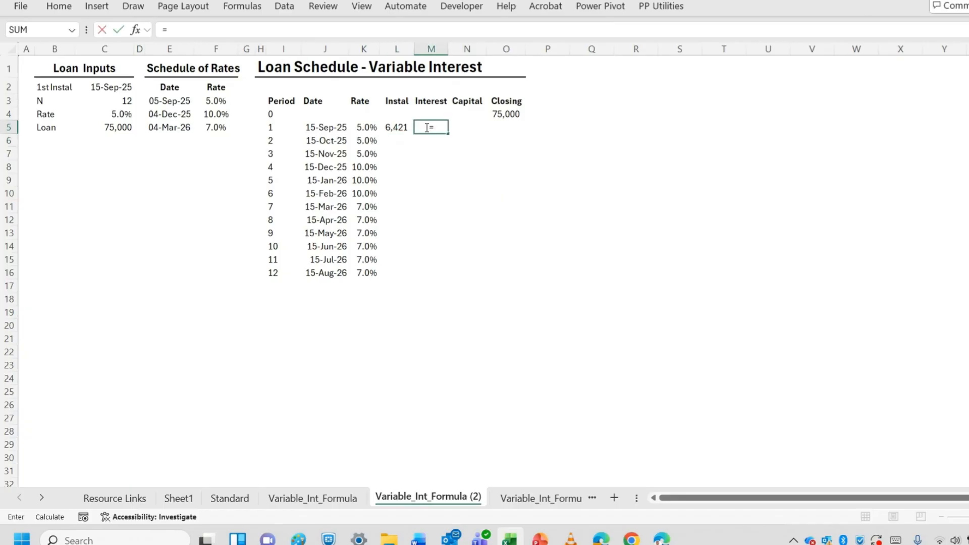
{"action": "left_click", "coordinate": [362, 128]}
{"action": "type", "text": "/12"}
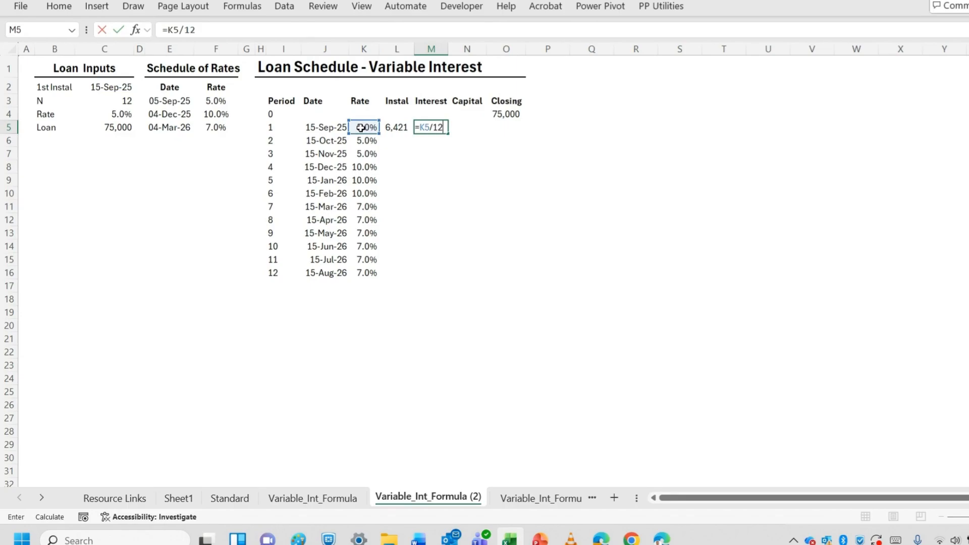
{"action": "type", "text": "*"}
{"action": "left_click", "coordinate": [504, 116]}
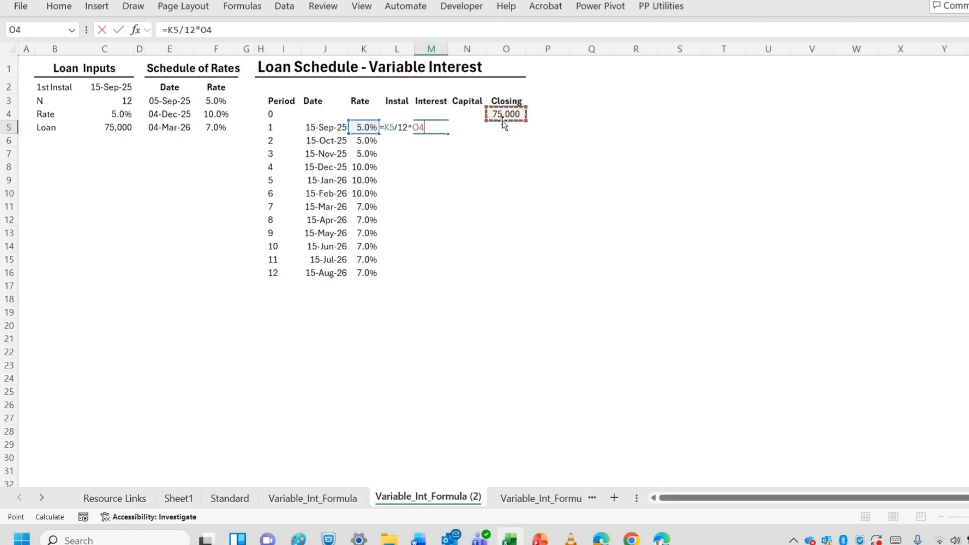
{"action": "key", "text": "Return"}
Calculate the first period's capital repayment in N5 with =L5-M5
{"action": "left_click", "coordinate": [466, 129]}
{"action": "type", "text": "="}
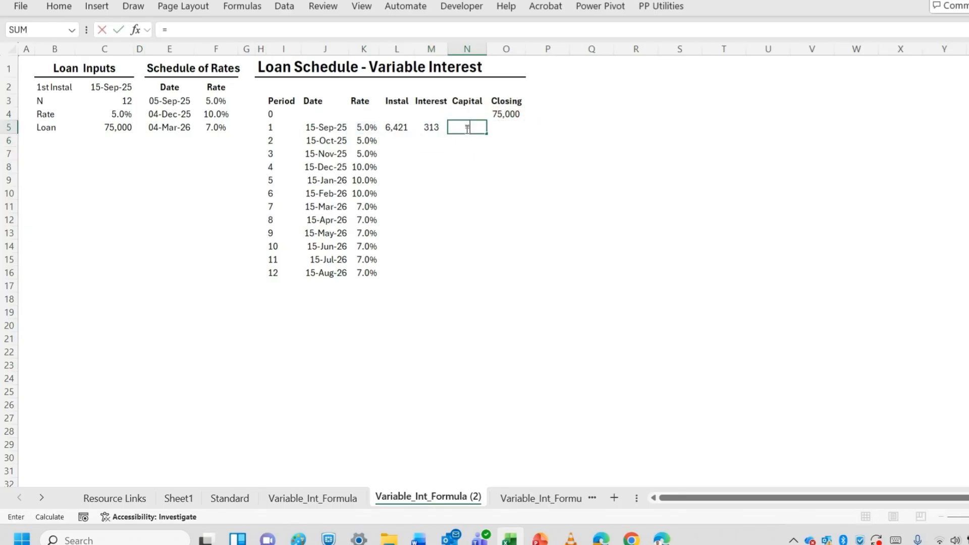
{"action": "left_click", "coordinate": [404, 129]}
{"action": "type", "text": "-"}
{"action": "left_click", "coordinate": [437, 127]}
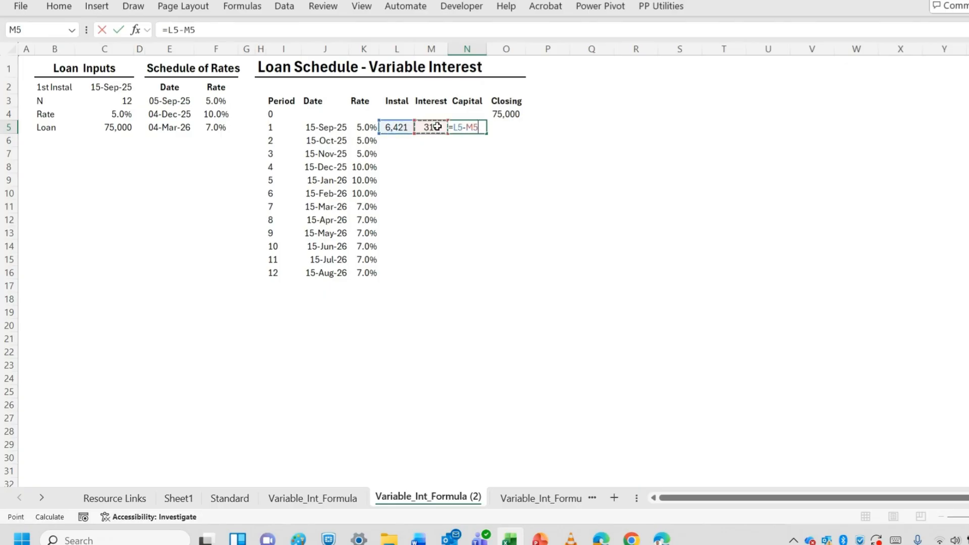
{"action": "key", "text": "Return"}
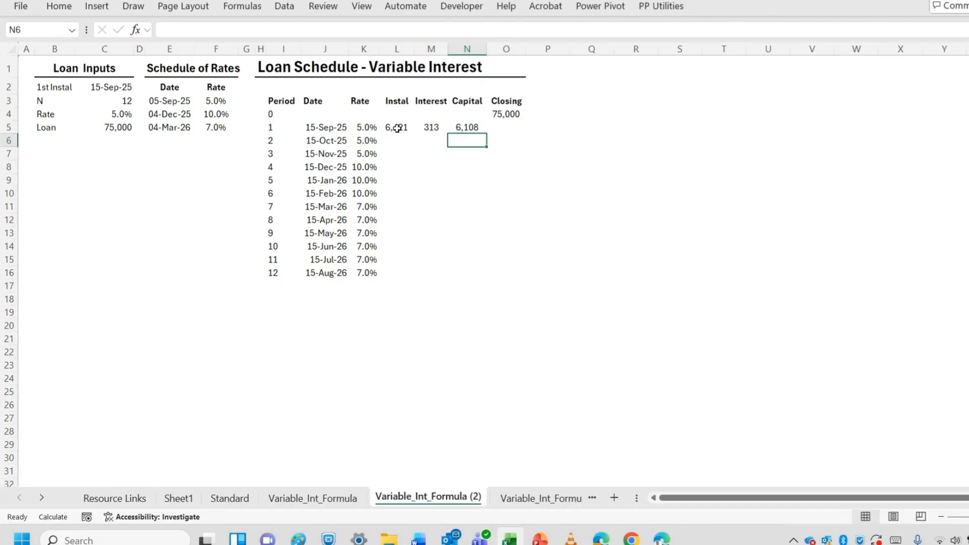
Calculate the first period's closing balance in O5 with =O4-N5
{"action": "left_click", "coordinate": [499, 127]}
{"action": "type", "text": "="}
{"action": "left_click", "coordinate": [506, 113]}
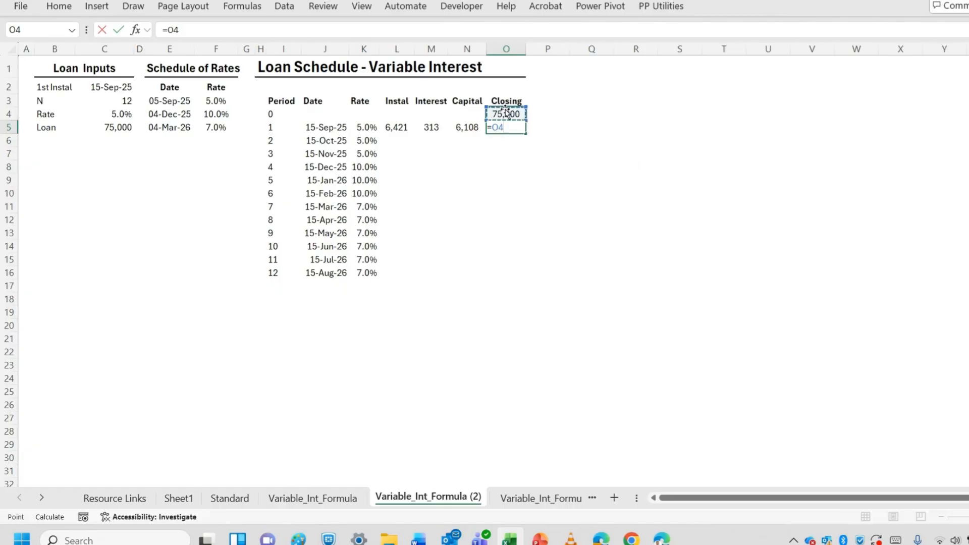
{"action": "type", "text": "-"}
{"action": "left_click", "coordinate": [472, 128]}
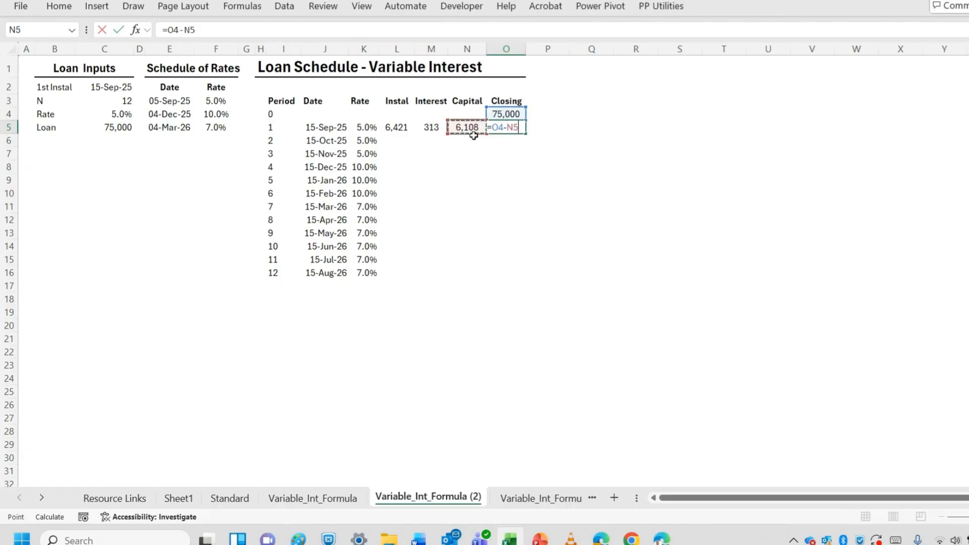
{"action": "key", "text": "Return"}
Fill the instalment, interest, capital and closing formulas from L5:O5 down to row 16
{"action": "left_click_drag", "start_coordinate": [396, 128], "coordinate": [502, 275]}
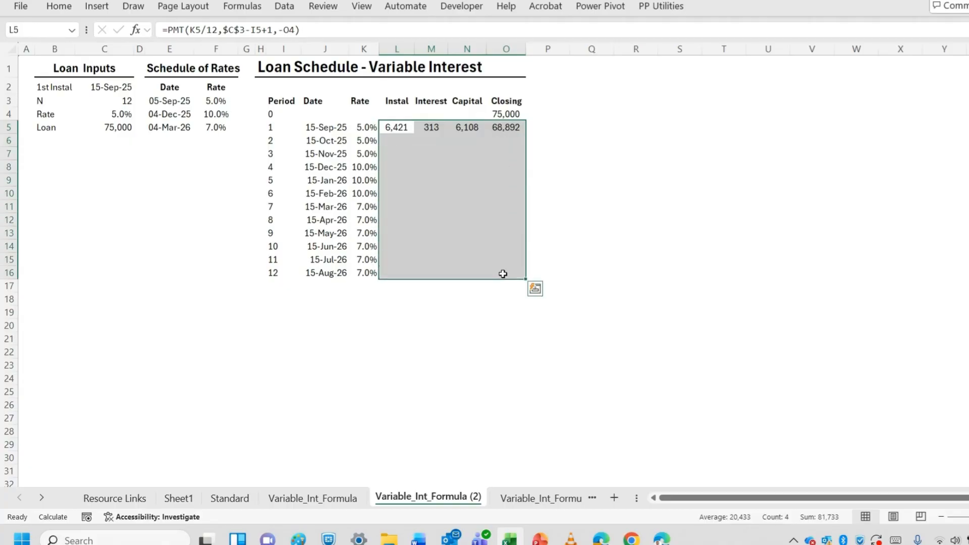
{"action": "key", "text": "ctrl+d"}
{"action": "left_click", "coordinate": [487, 339]}
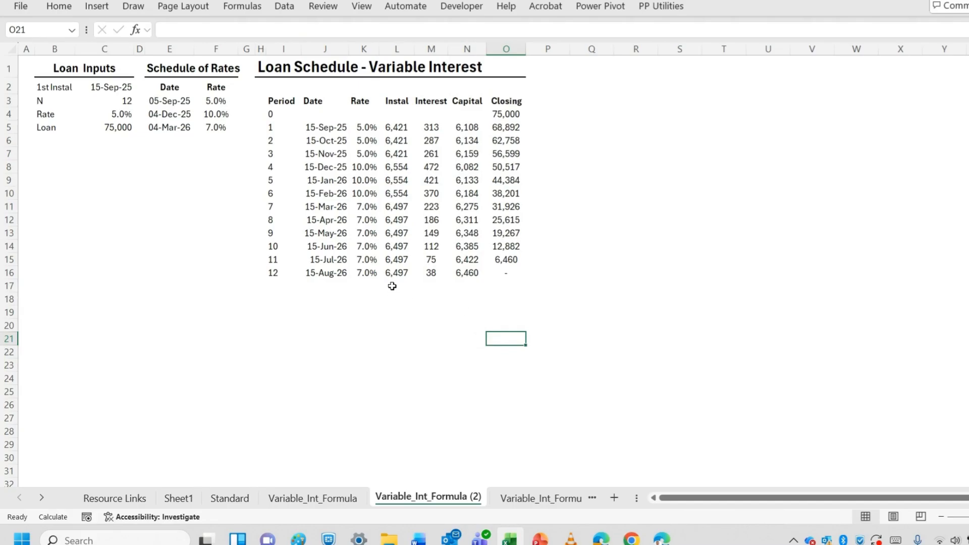
Set the number of periods N in C3 to 18
{"action": "left_click", "coordinate": [125, 103]}
{"action": "type", "text": "1"}
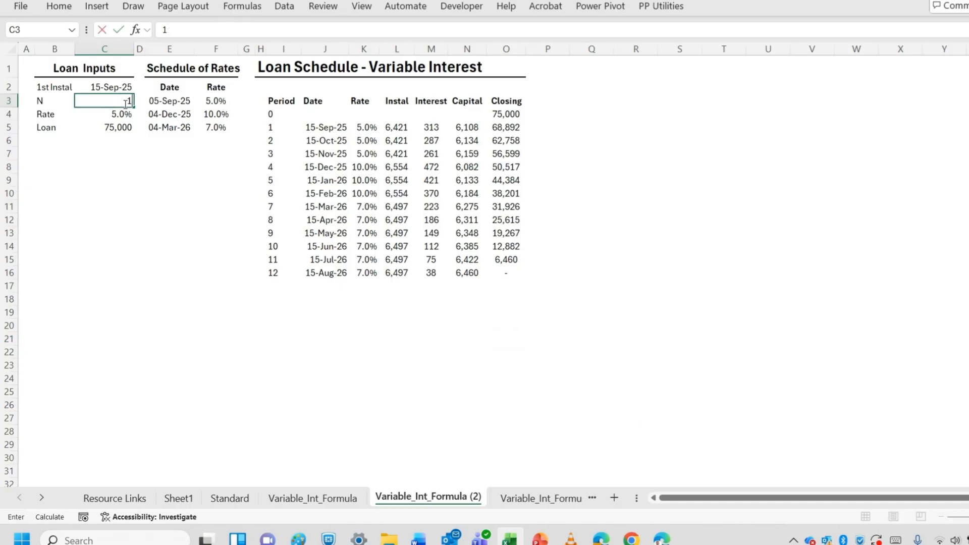
{"action": "type", "text": "8"}
{"action": "left_click", "coordinate": [148, 211]}
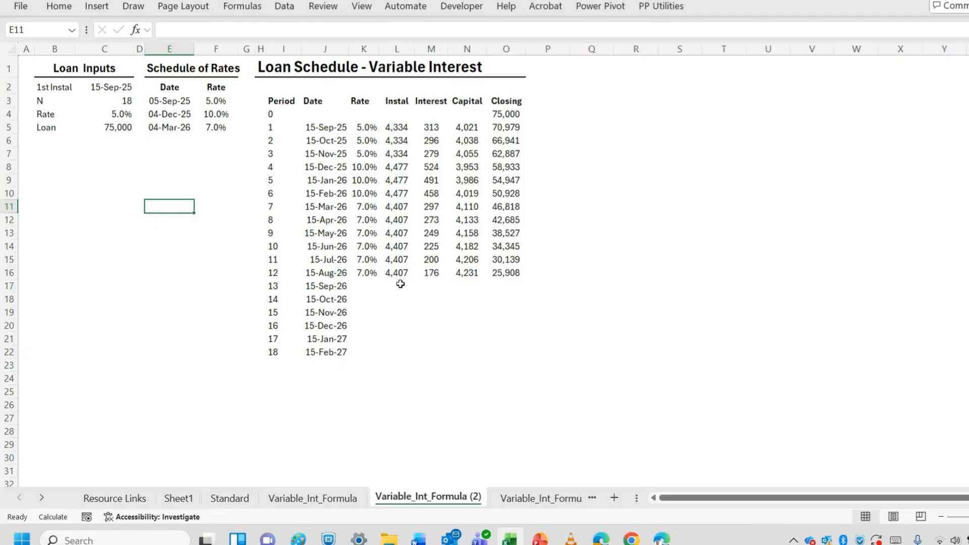
Extend the rate through closing formulas in K16:O16 down to row 22 for the added periods
{"action": "left_click_drag", "start_coordinate": [369, 272], "coordinate": [517, 351]}
{"action": "key", "text": "ctrl+d"}
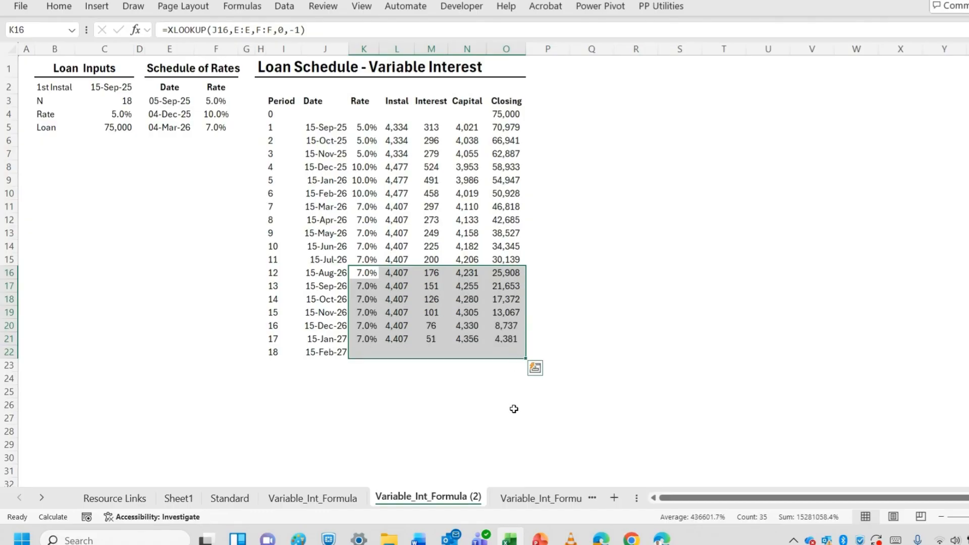
{"action": "left_click", "coordinate": [503, 406]}
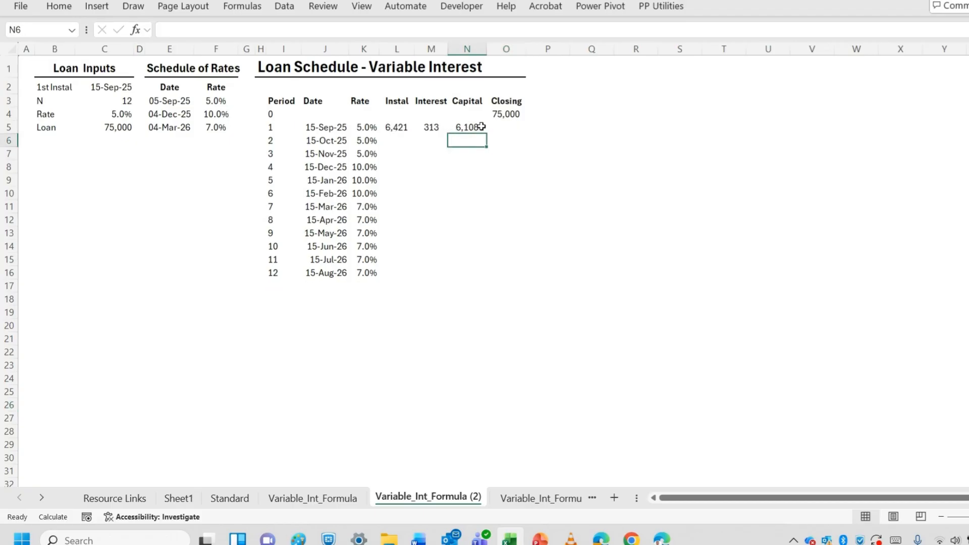
Enter =O4-N5 in O5 to subtract the capital repayment from the opening balance
{"action": "left_click", "coordinate": [496, 128]}
{"action": "type", "text": "="}
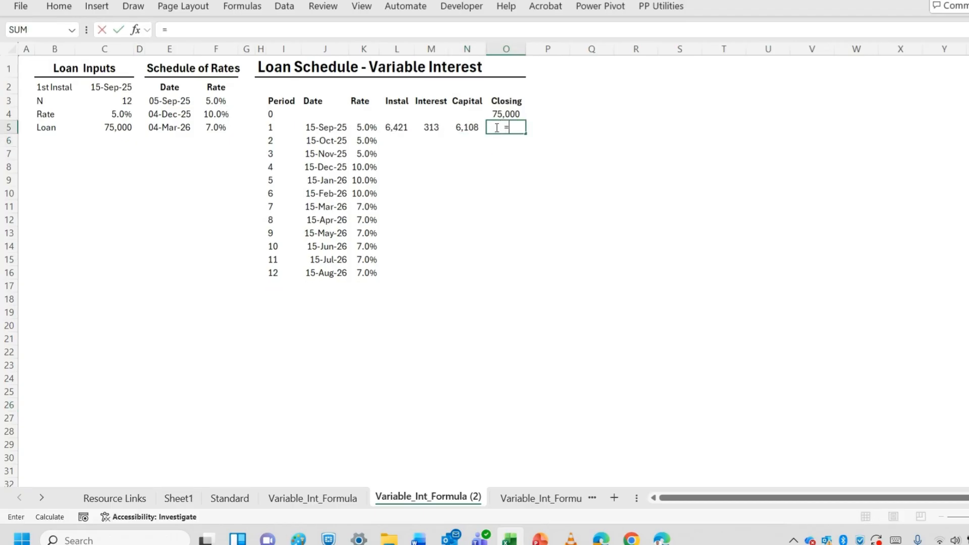
{"action": "left_click", "coordinate": [506, 112]}
{"action": "type", "text": "-"}
{"action": "left_click", "coordinate": [468, 128]}
{"action": "key", "text": "Return"}
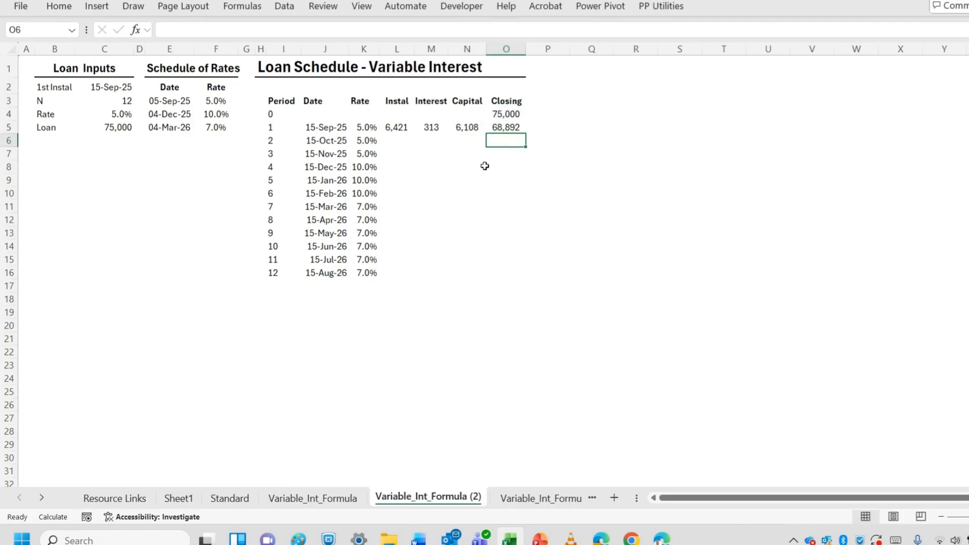
Copy the first period's formulas in L5:O5 down through row 16 for all twelve periods
{"action": "left_click_drag", "start_coordinate": [404, 128], "coordinate": [501, 275]}
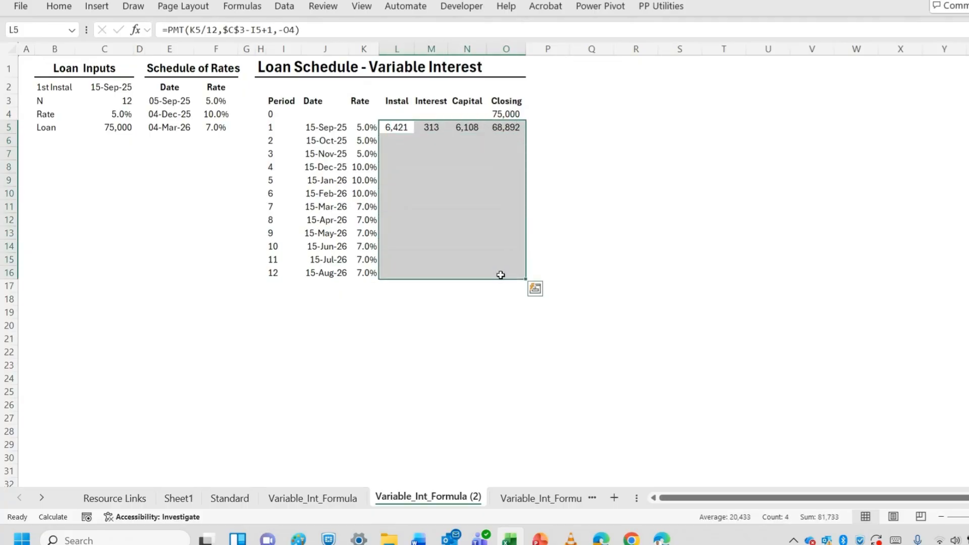
{"action": "key", "text": "ctrl+d"}
{"action": "left_click", "coordinate": [488, 339]}
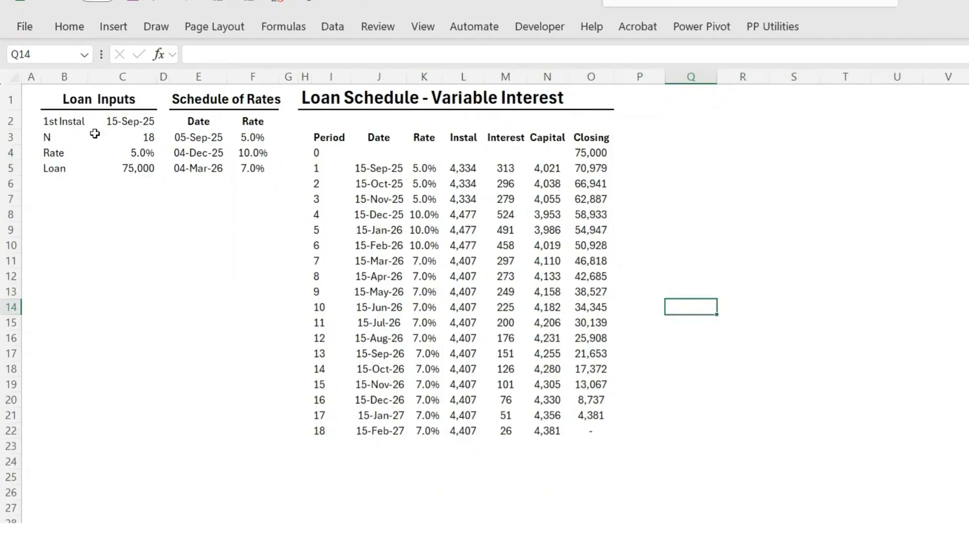
Switch iterative calculation off and on again in Excel's formula calculation options
{"action": "left_click", "coordinate": [26, 29]}
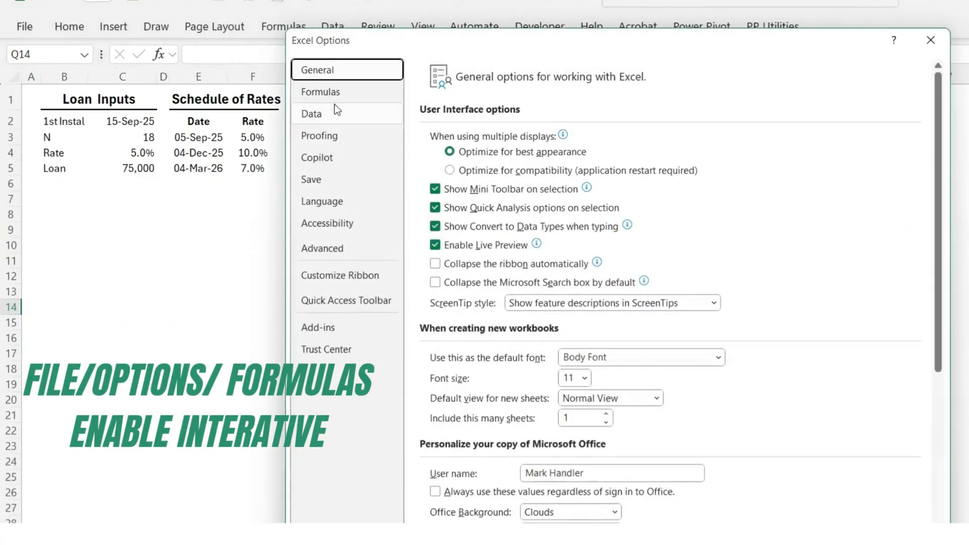
{"action": "left_click", "coordinate": [334, 98]}
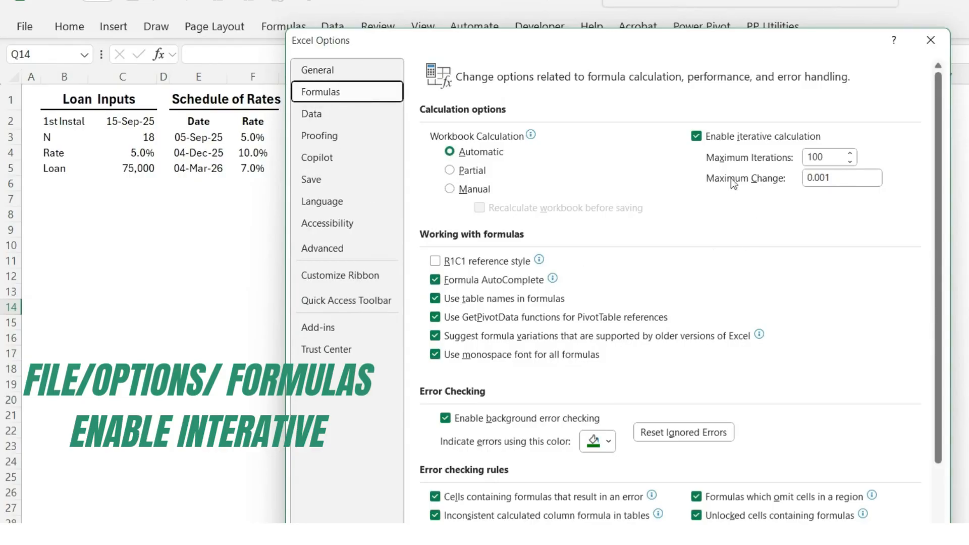
{"action": "left_click", "coordinate": [697, 135]}
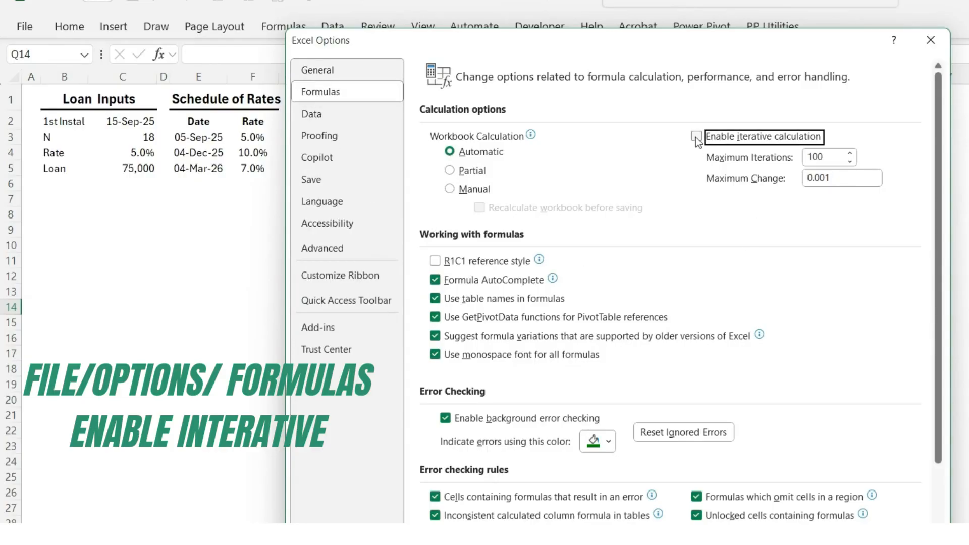
{"action": "left_click", "coordinate": [698, 138]}
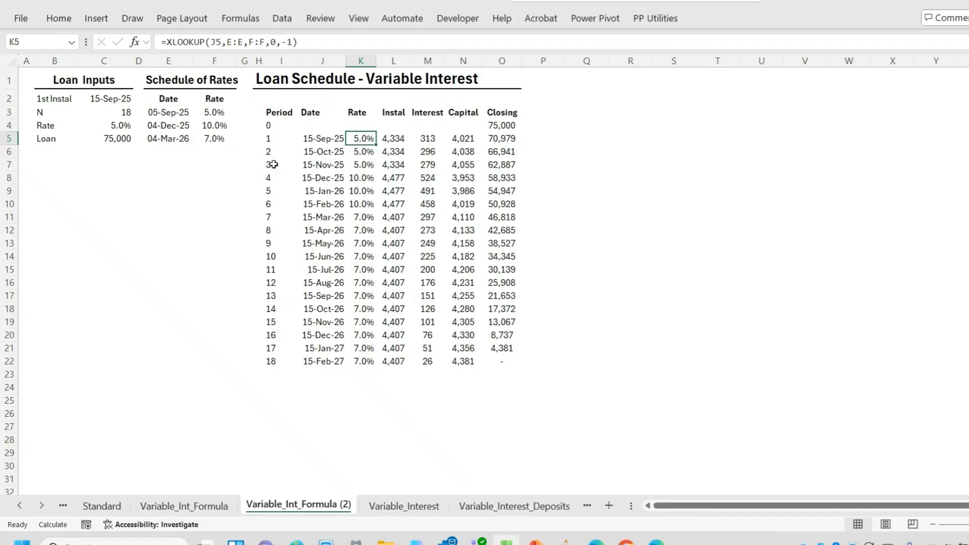
Review the spilled date formula in J5 and the period sequence formula in I5
{"action": "left_click", "coordinate": [315, 141]}
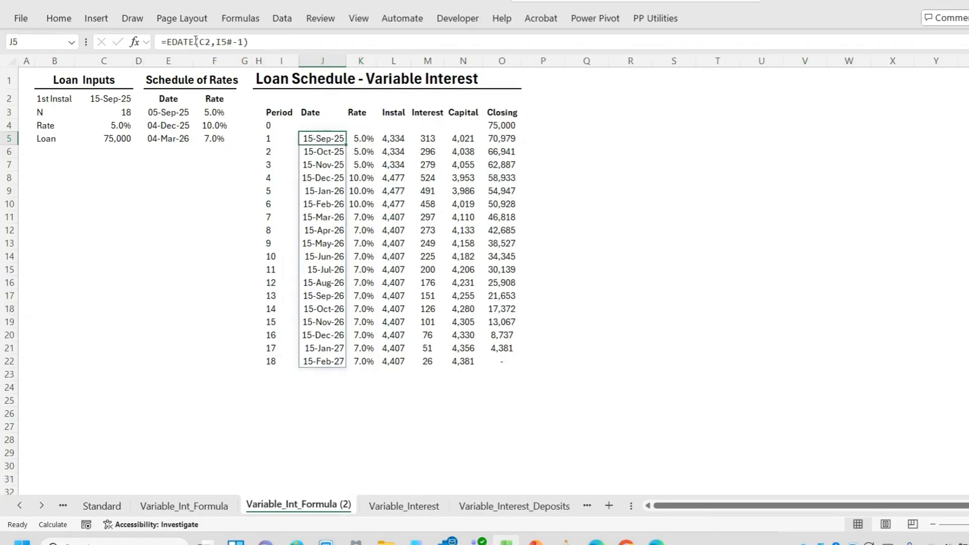
{"action": "left_click", "coordinate": [196, 41]}
{"action": "key", "text": "Escape"}
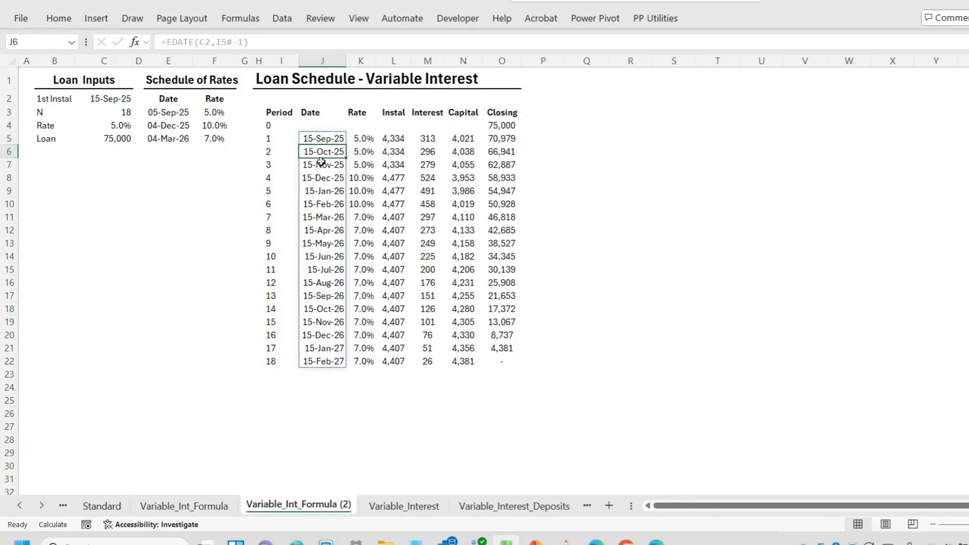
{"action": "left_click", "coordinate": [282, 136]}
{"action": "left_click", "coordinate": [206, 44]}
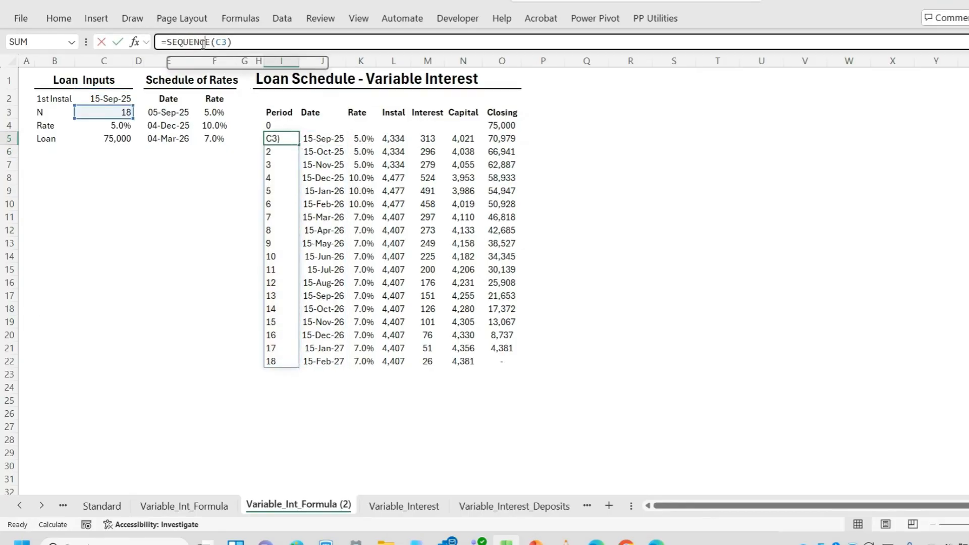
{"action": "key", "text": "Return"}
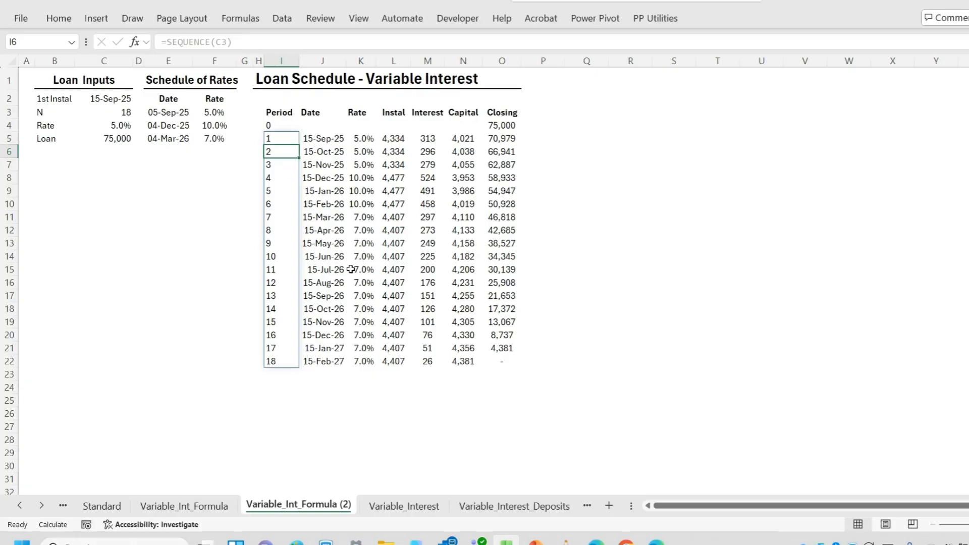
Change the rate formula in K5 to =XLOOKUP(J5#,E:E,F:F,0,-1) and clear the old row-by-row rate formulas below it
{"action": "left_click", "coordinate": [368, 138]}
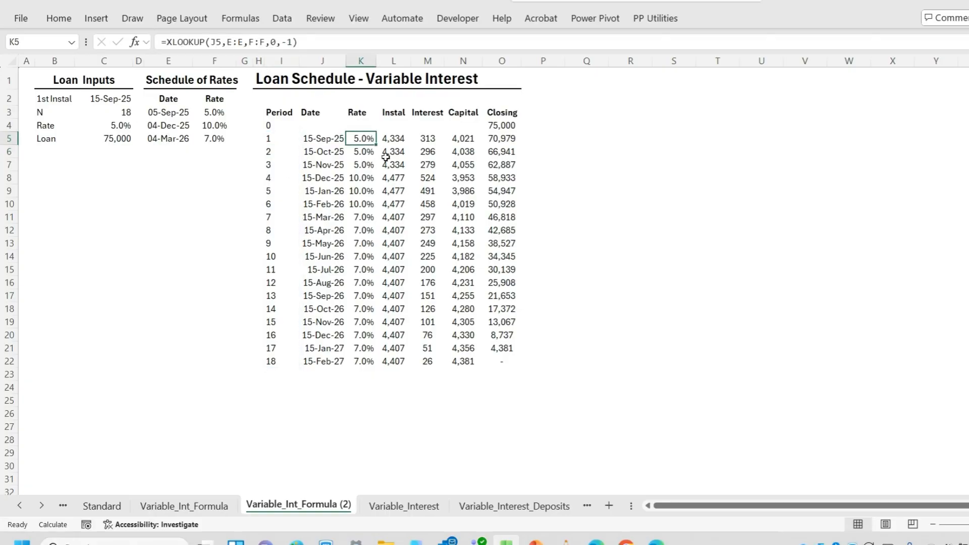
{"action": "left_click", "coordinate": [239, 42]}
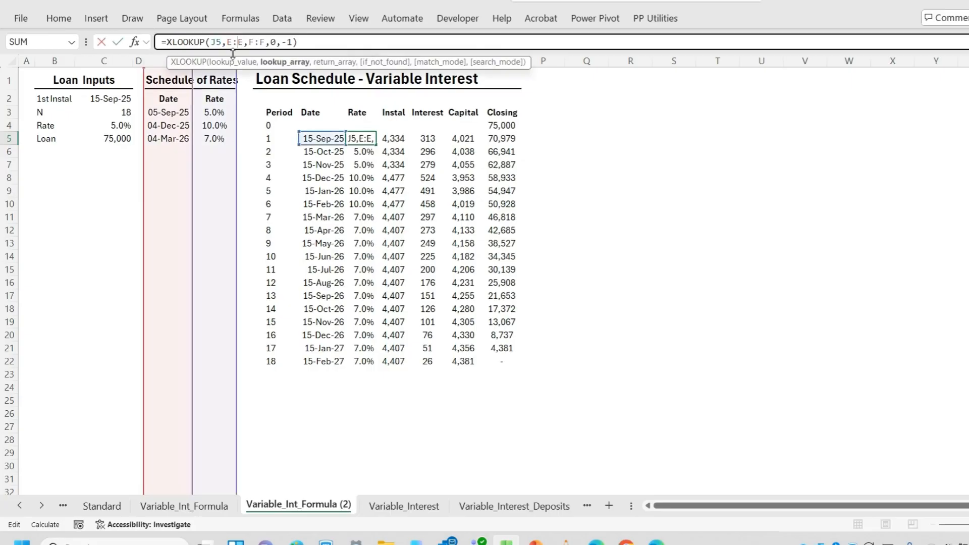
{"action": "left_click", "coordinate": [221, 43]}
{"action": "type", "text": "#"}
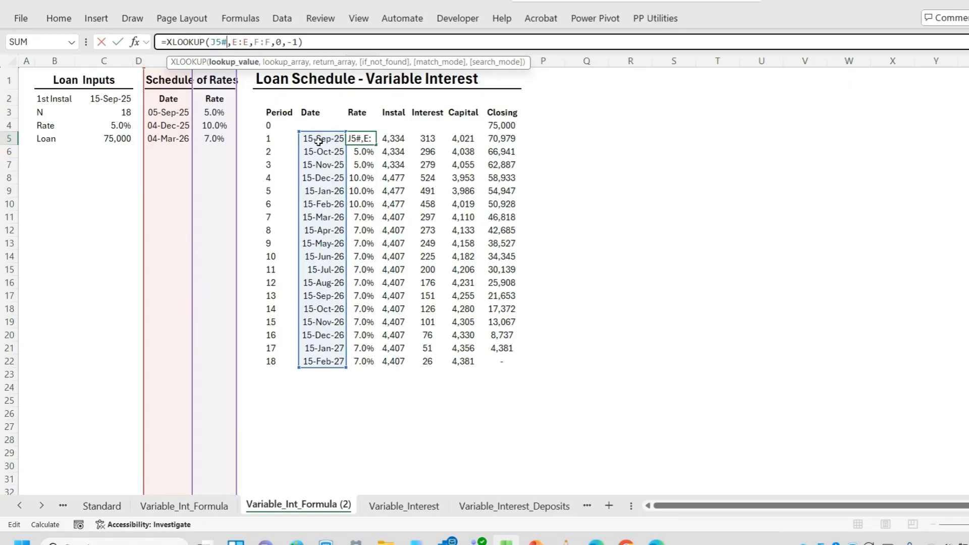
{"action": "key", "text": "Return"}
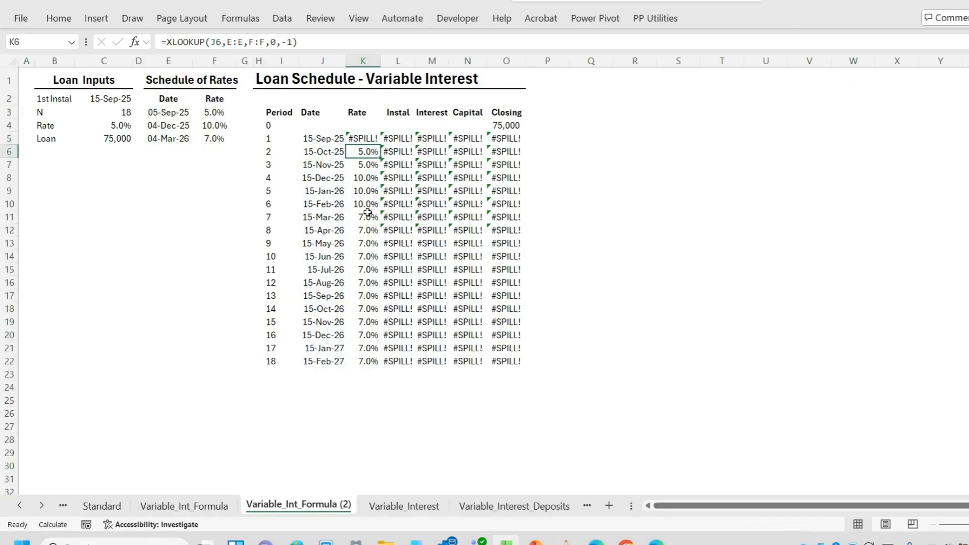
{"action": "left_click_drag", "start_coordinate": [370, 149], "coordinate": [364, 371]}
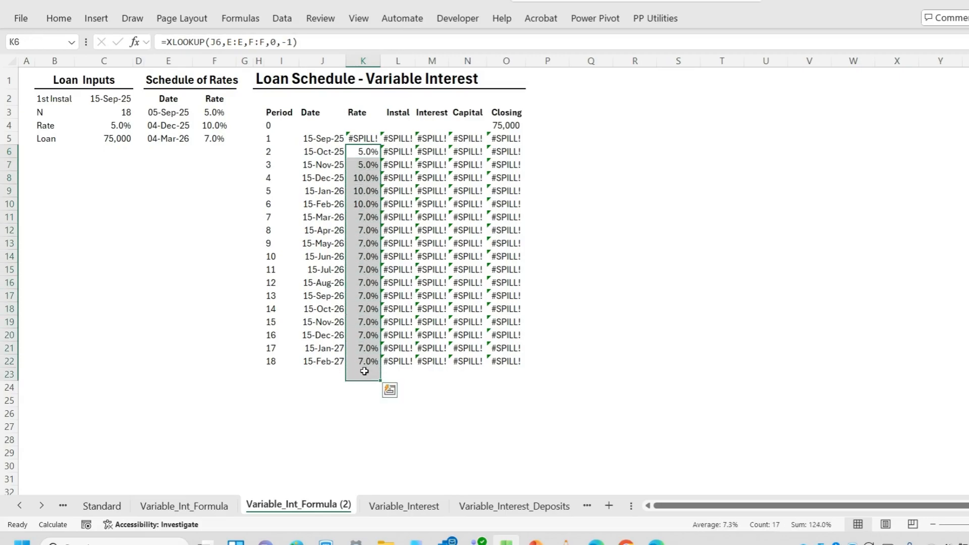
{"action": "key", "text": "Delete"}
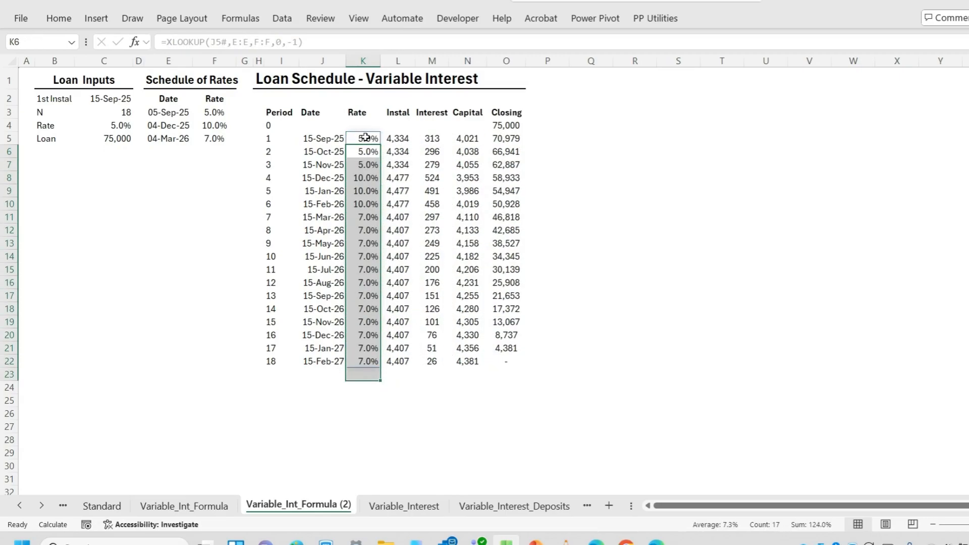
{"action": "left_click", "coordinate": [366, 137]}
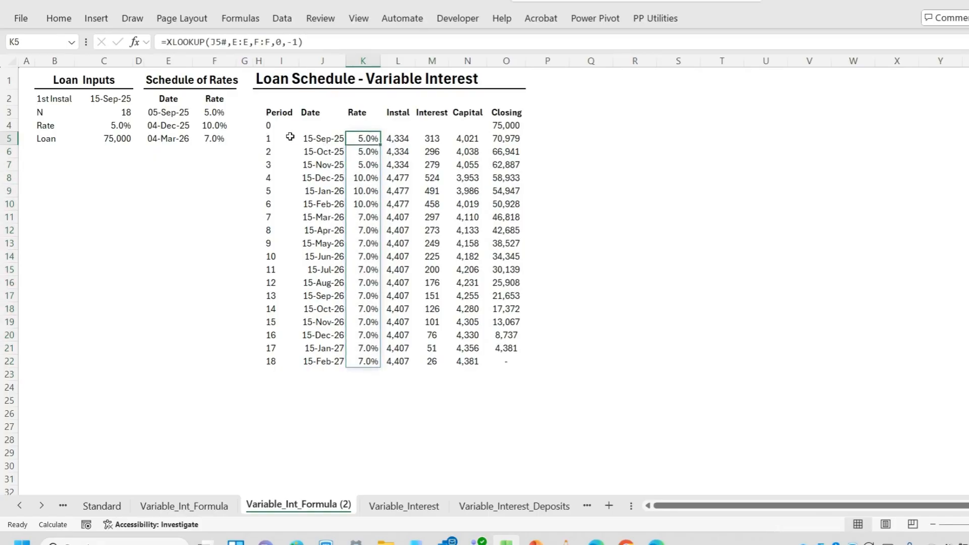
Change the instalment formula in L5 to =PMT(K5#/12,$C$3-I5#+1,-O4:O21) and clear the old formulas in L6:L22
{"action": "left_click", "coordinate": [398, 141]}
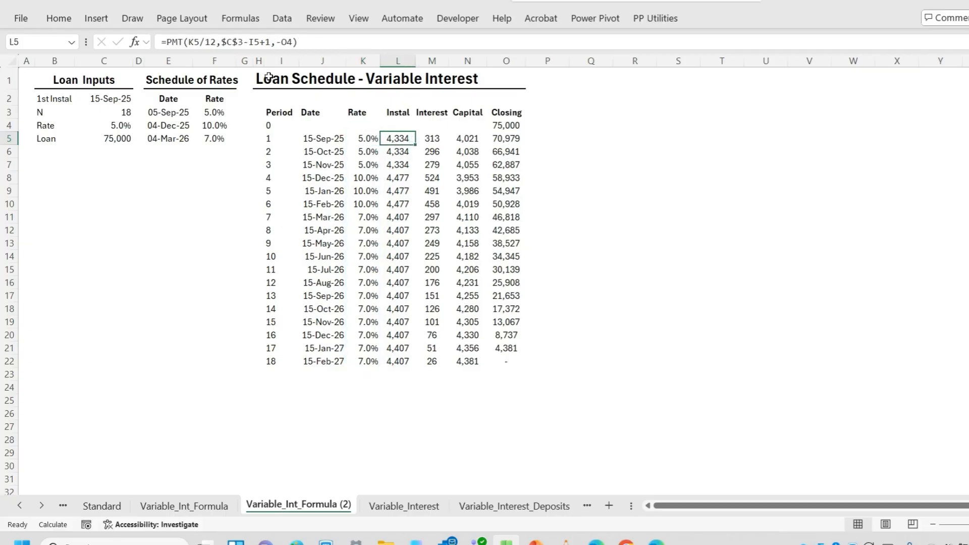
{"action": "left_click", "coordinate": [200, 43]}
{"action": "type", "text": "#"}
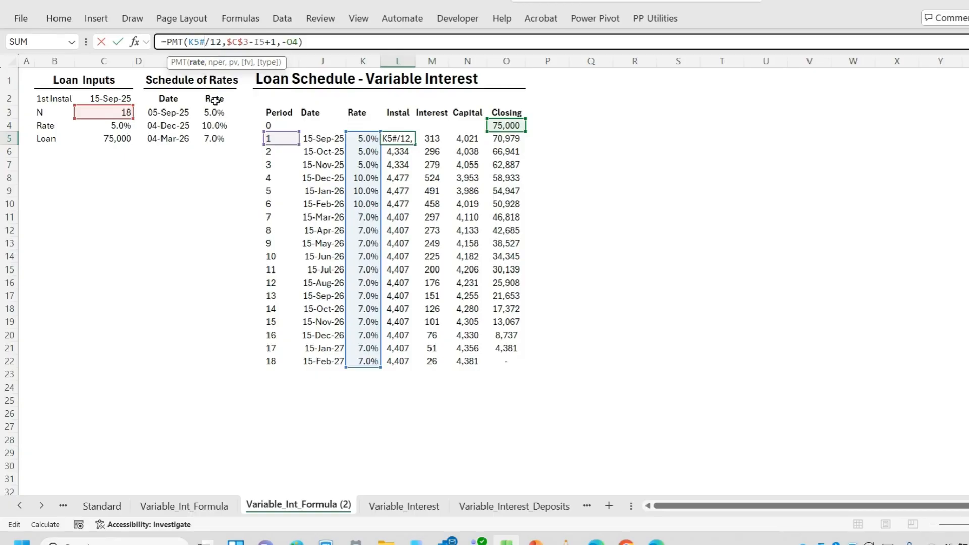
{"action": "left_click", "coordinate": [266, 43]}
{"action": "type", "text": "#"}
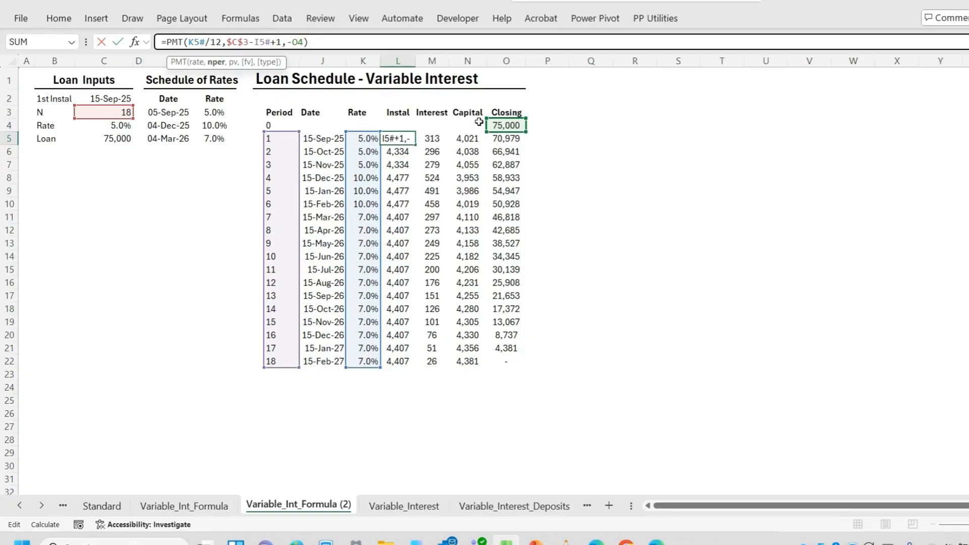
{"action": "left_click_drag", "start_coordinate": [525, 132], "coordinate": [513, 360]}
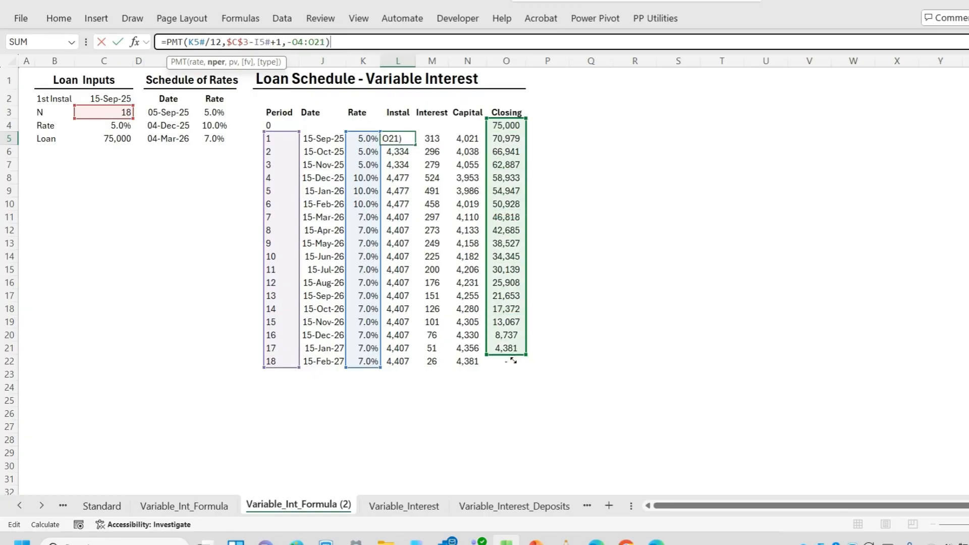
{"action": "key", "text": "Return"}
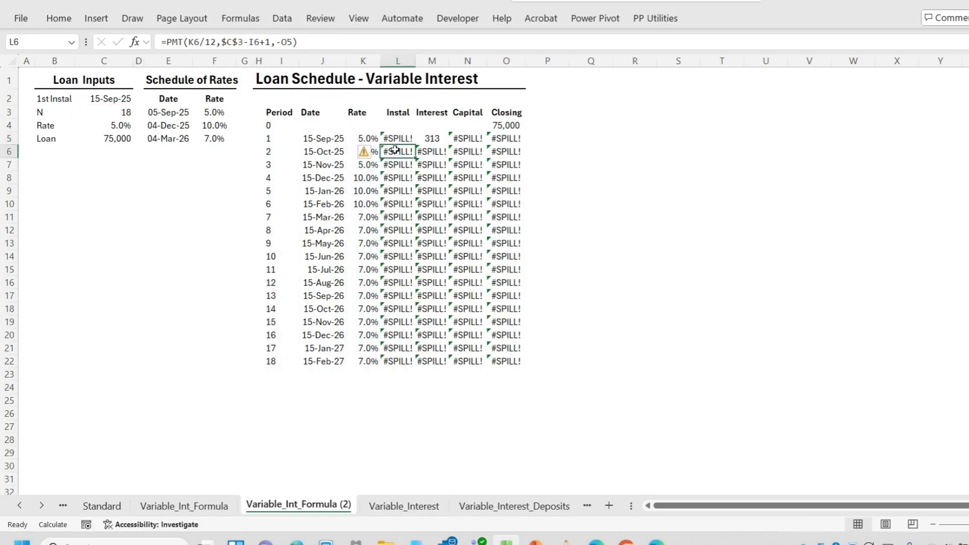
{"action": "left_click_drag", "start_coordinate": [402, 155], "coordinate": [410, 358]}
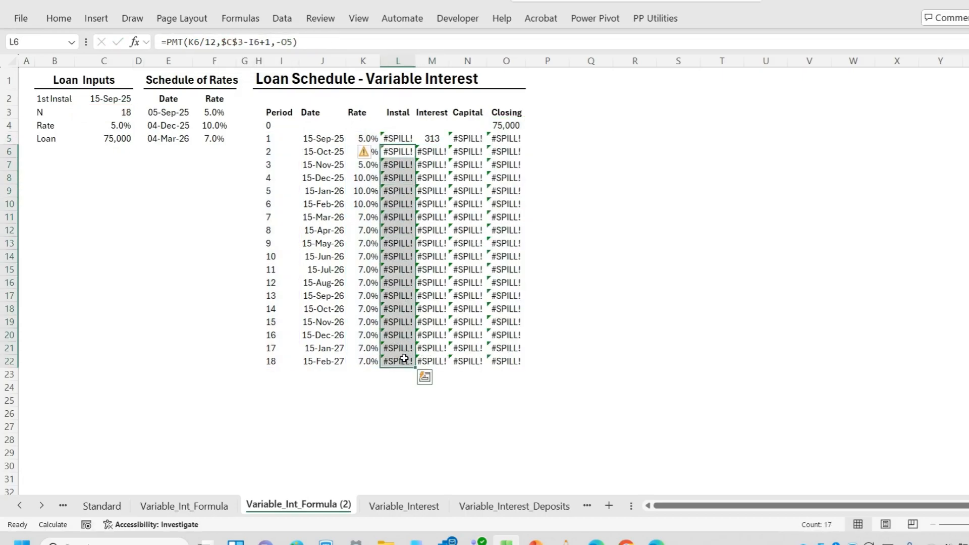
{"action": "key", "text": "Delete"}
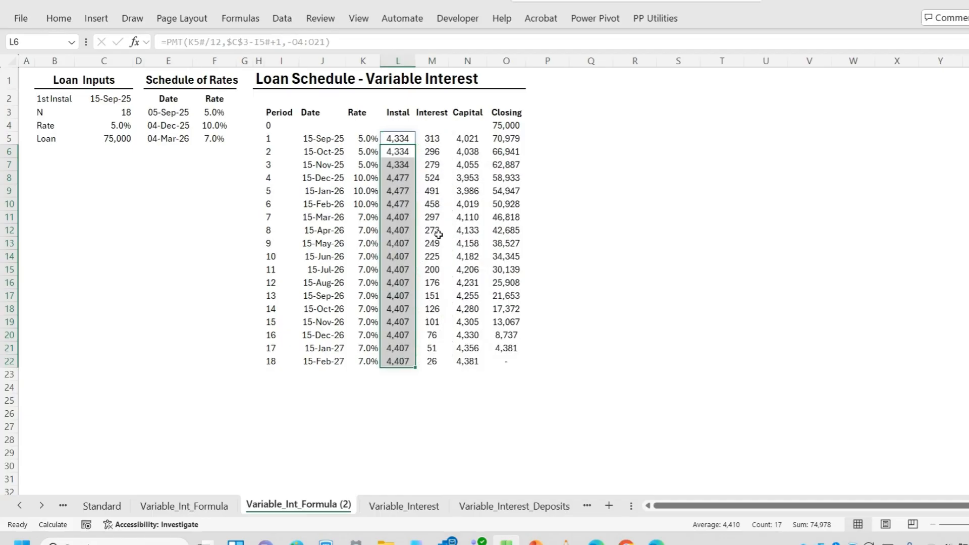
Change the interest formula in M5 to =K5#/12*O4:O21 and clear the old formulas in M6:M22
{"action": "left_click", "coordinate": [428, 143]}
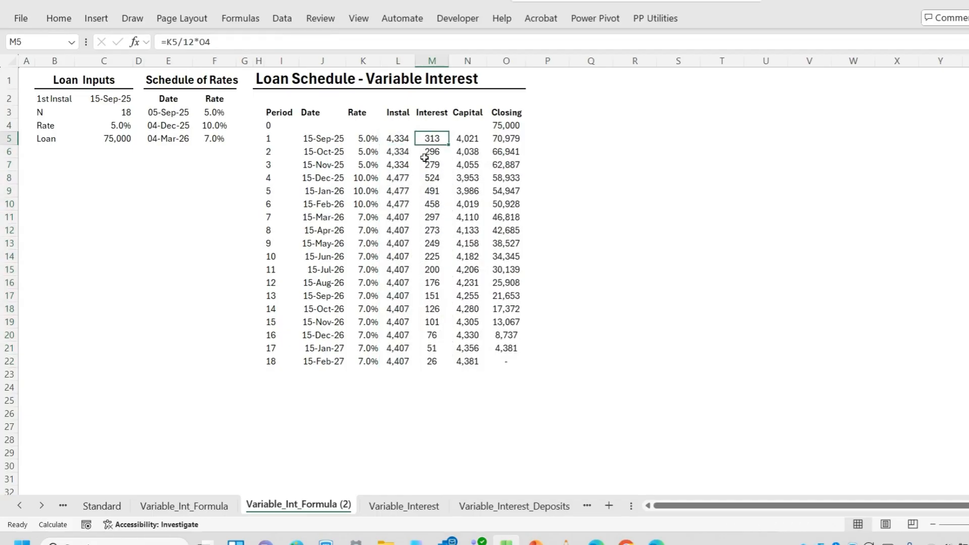
{"action": "left_click", "coordinate": [177, 41]}
{"action": "type", "text": "#"}
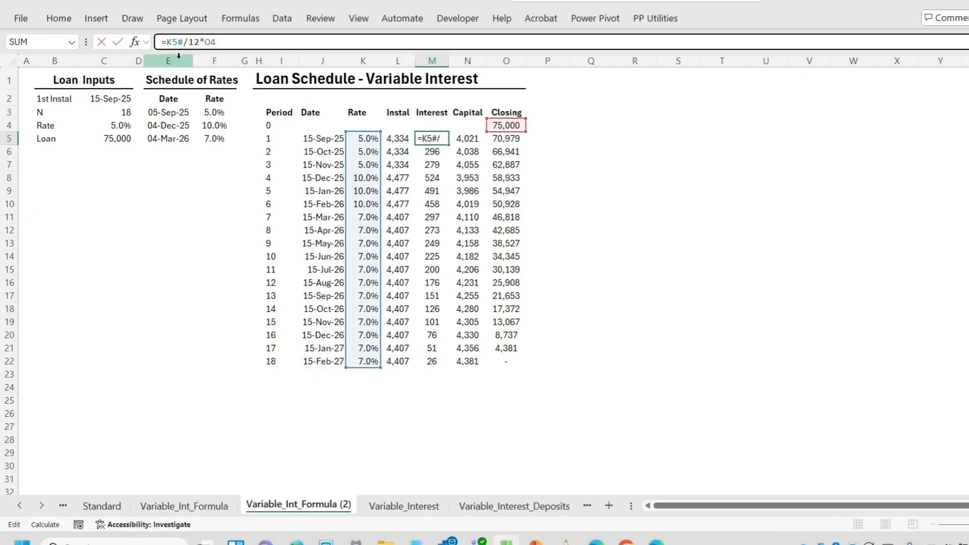
{"action": "key", "text": "End"}
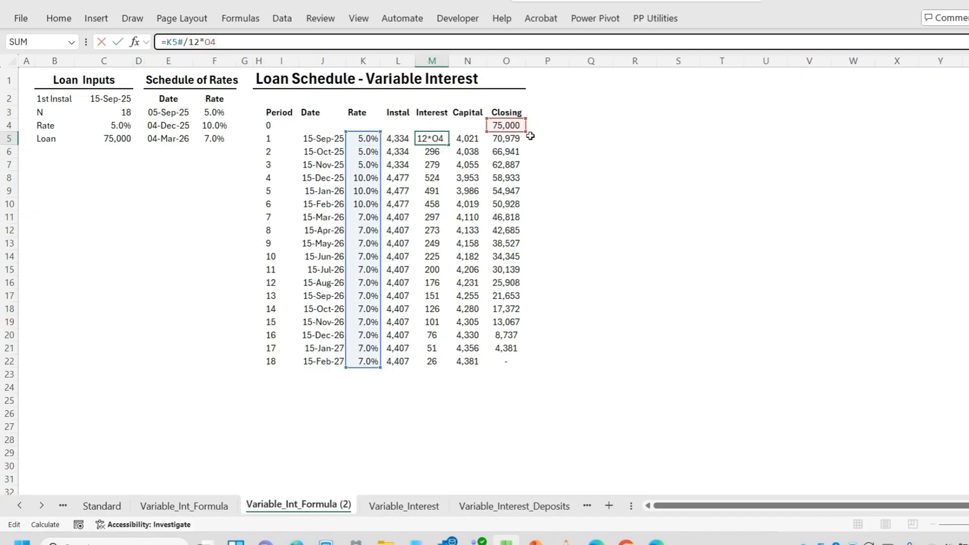
{"action": "left_click_drag", "start_coordinate": [521, 130], "coordinate": [507, 359]}
{"action": "key", "text": "Return"}
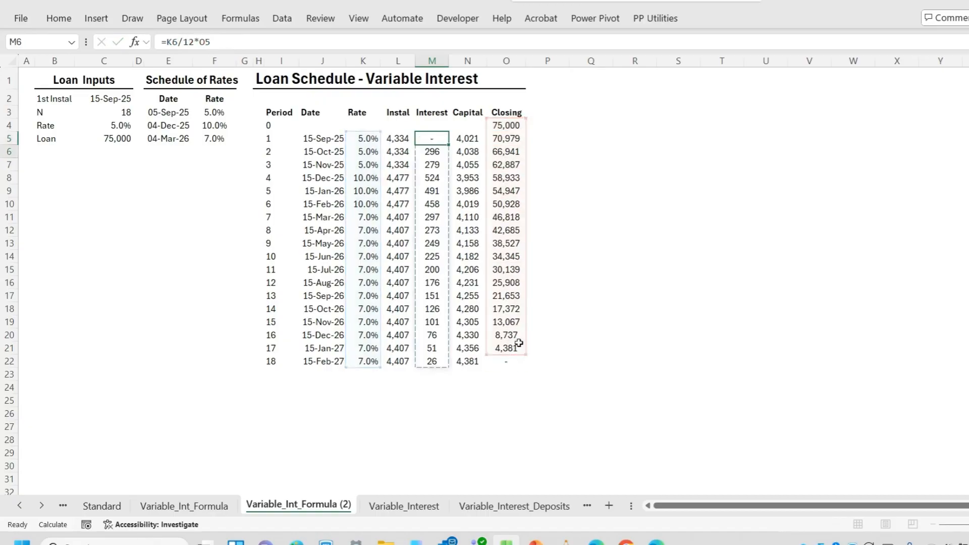
{"action": "left_click_drag", "start_coordinate": [430, 154], "coordinate": [431, 361]}
{"action": "key", "text": "Delete"}
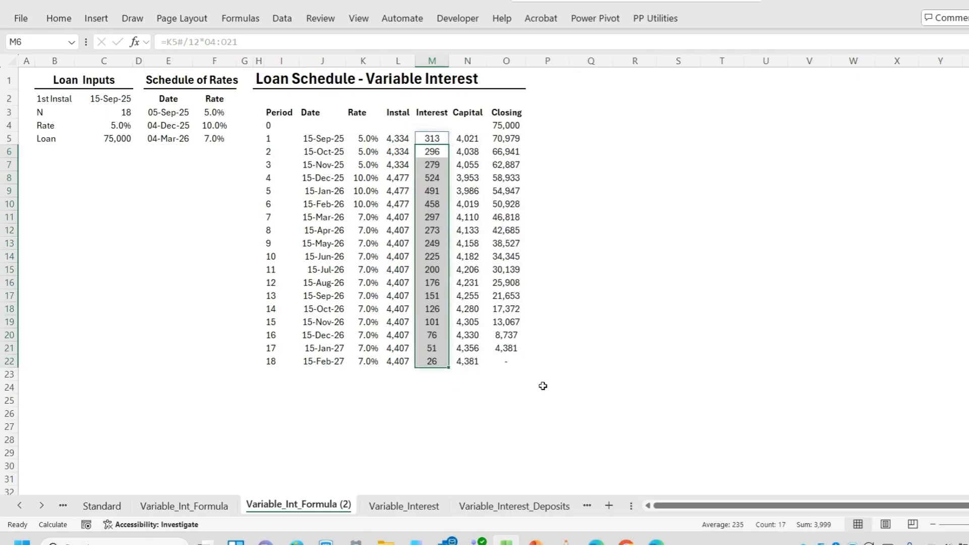
Change the capital formula in N5 to =L5#-M5# and clear the old formulas in N6:N22
{"action": "left_click", "coordinate": [467, 140]}
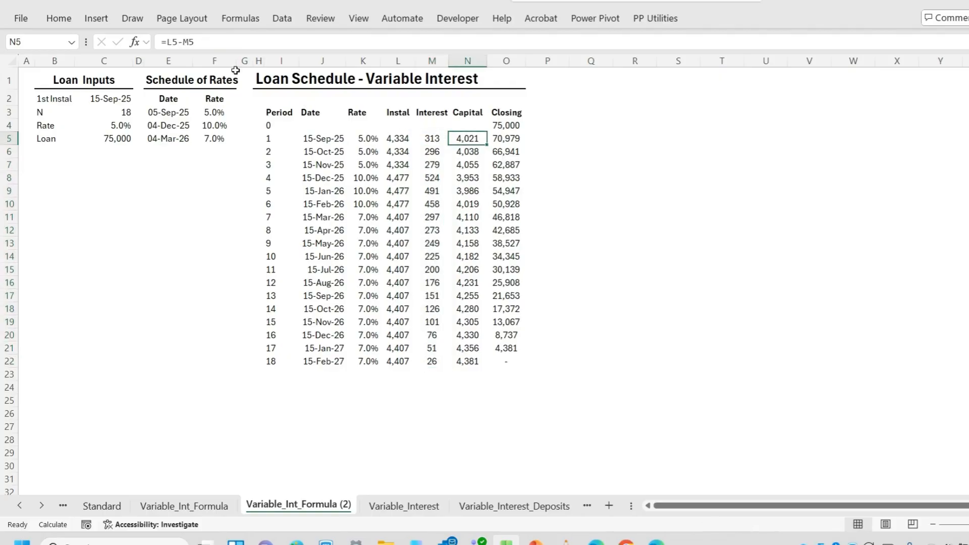
{"action": "left_click", "coordinate": [180, 42]}
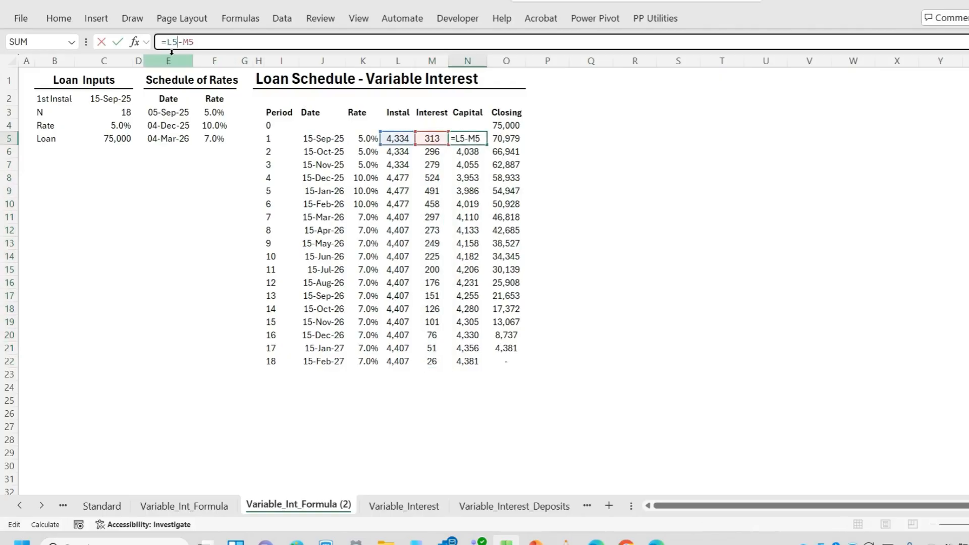
{"action": "type", "text": "#-M5#"}
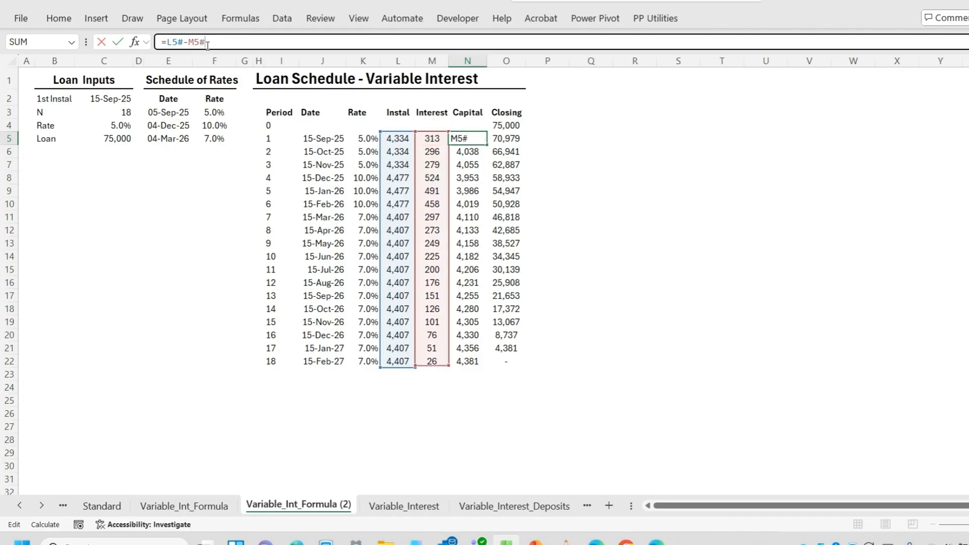
{"action": "key", "text": "Return"}
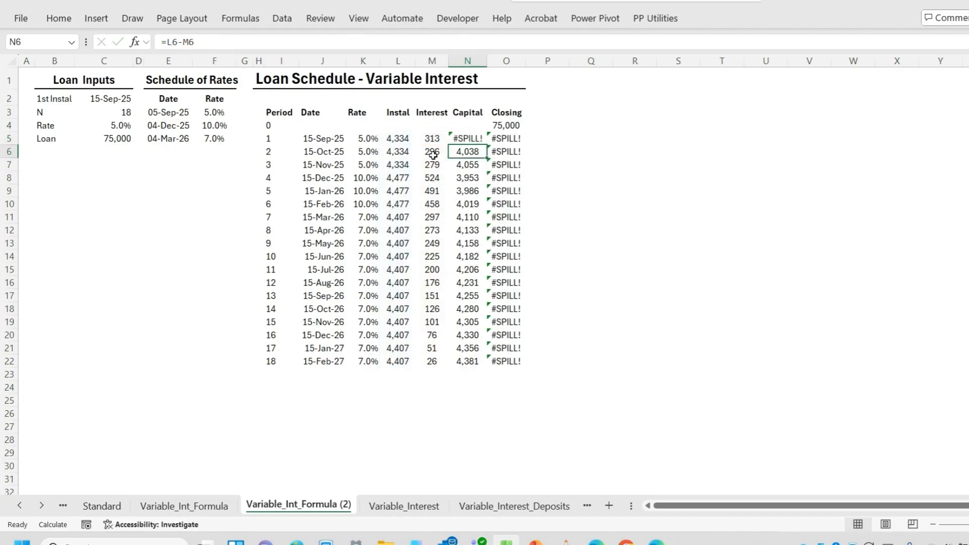
{"action": "left_click_drag", "start_coordinate": [465, 153], "coordinate": [467, 362]}
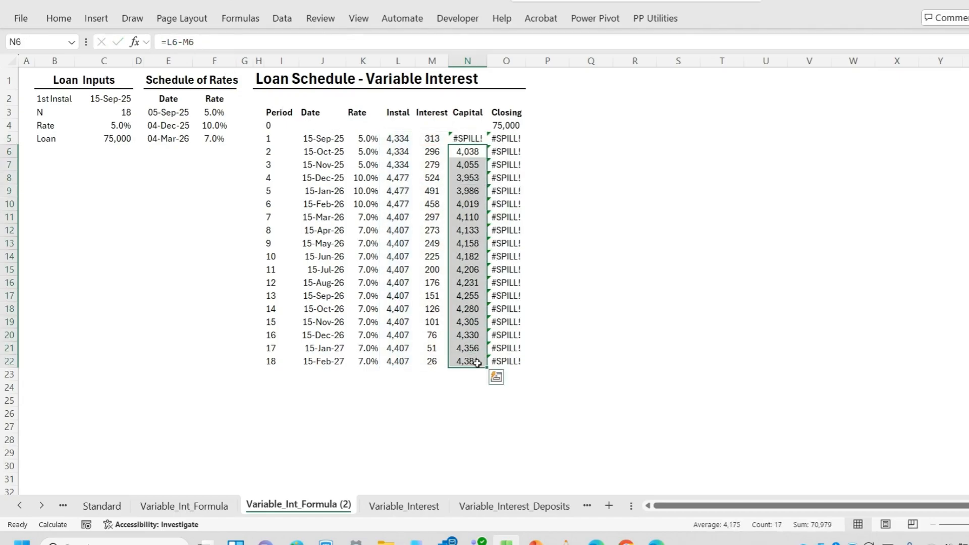
{"action": "key", "text": "Delete"}
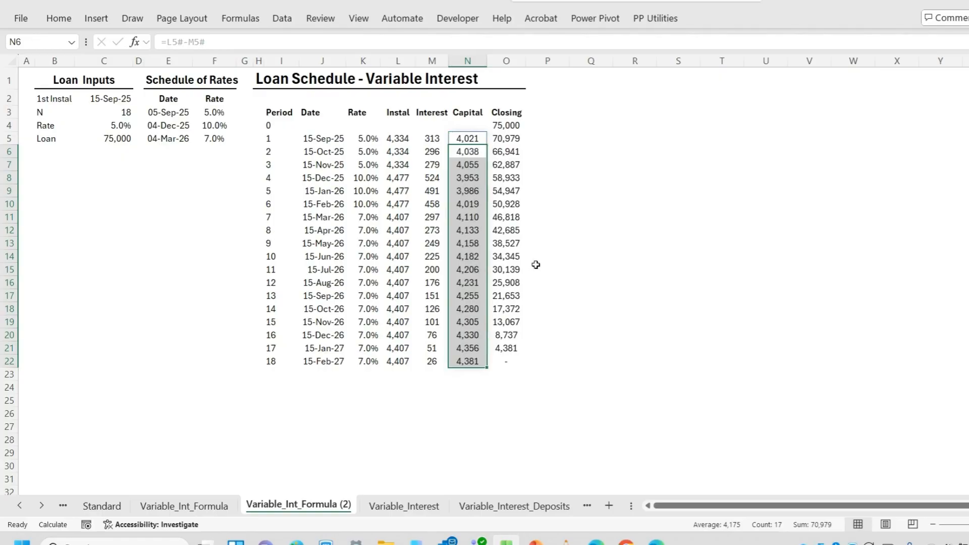
{"action": "left_click", "coordinate": [465, 138]}
{"action": "left_click", "coordinate": [398, 139]}
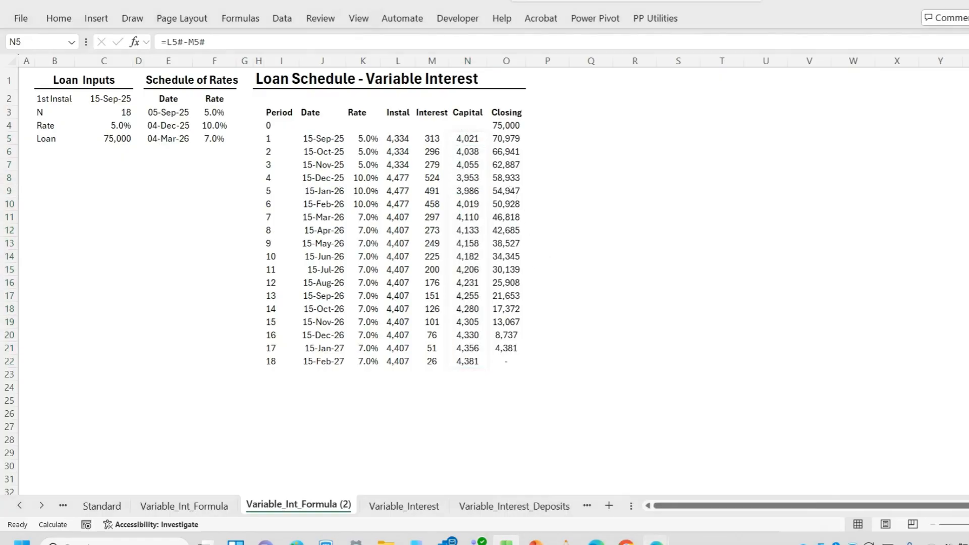
{"action": "left_click", "coordinate": [200, 43]}
{"action": "type", "text": "#"}
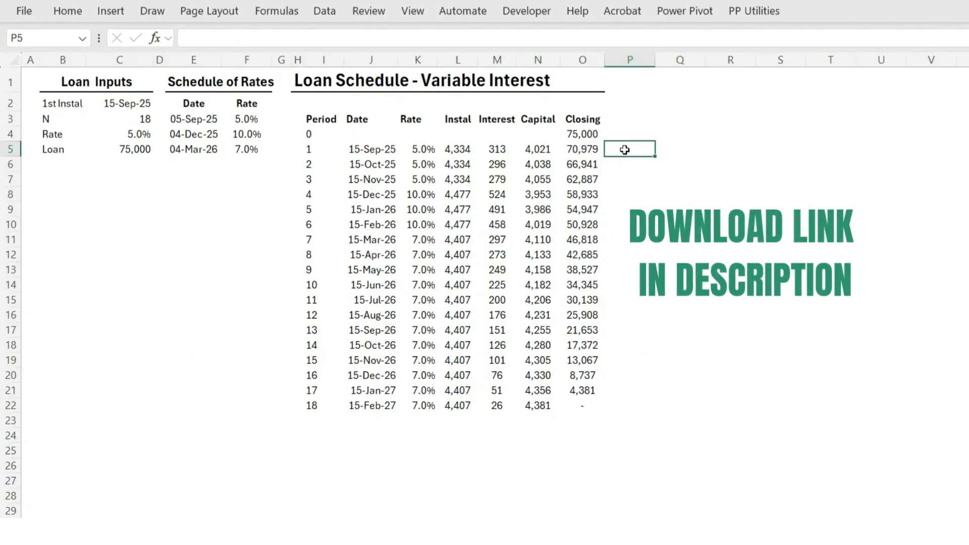
Enter =SCAN($C$5,-N5#,SUM) in P5 to build running closing balances from the loan amount and the capital column
{"action": "type", "text": "=SC"}
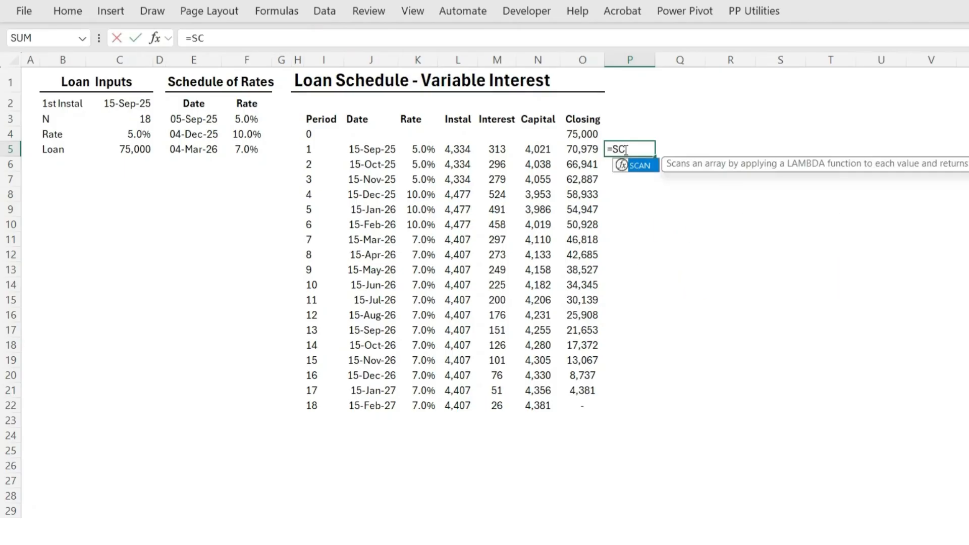
{"action": "type", "text": "AN("}
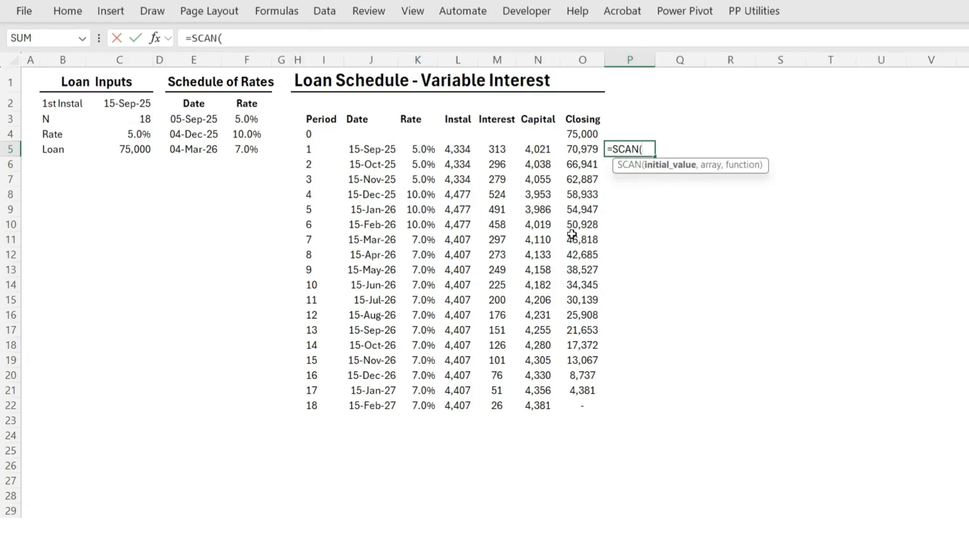
{"action": "left_click", "coordinate": [137, 150]}
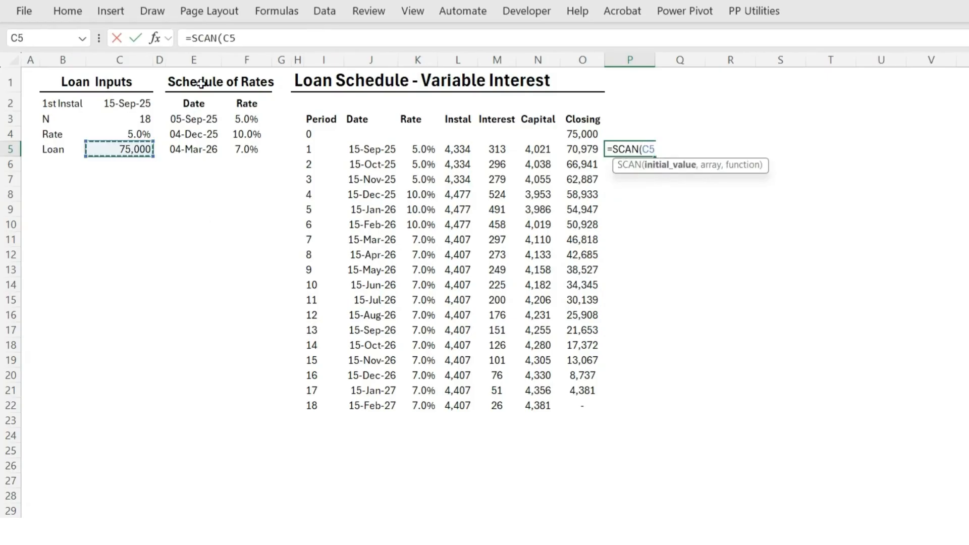
{"action": "left_click", "coordinate": [229, 38]}
{"action": "key", "text": "F4"}
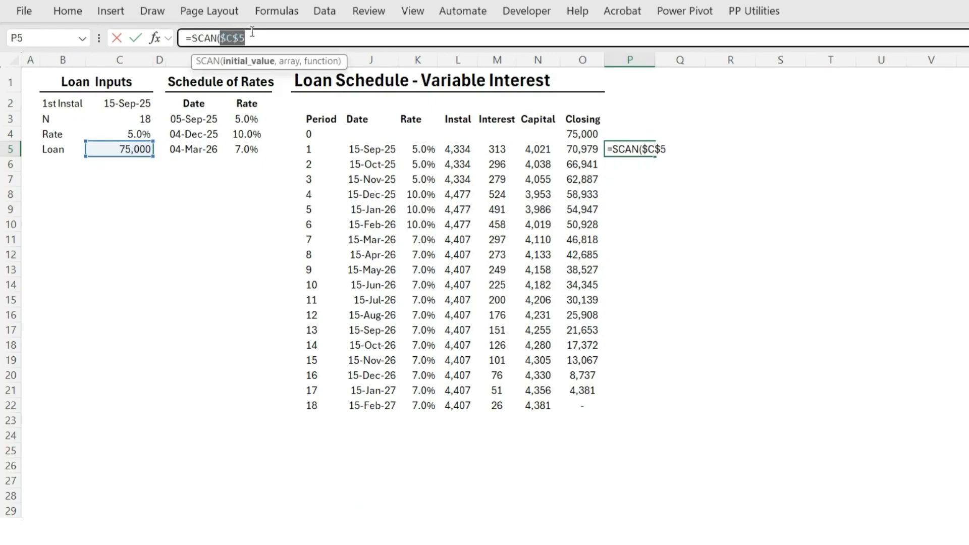
{"action": "type", "text": ","}
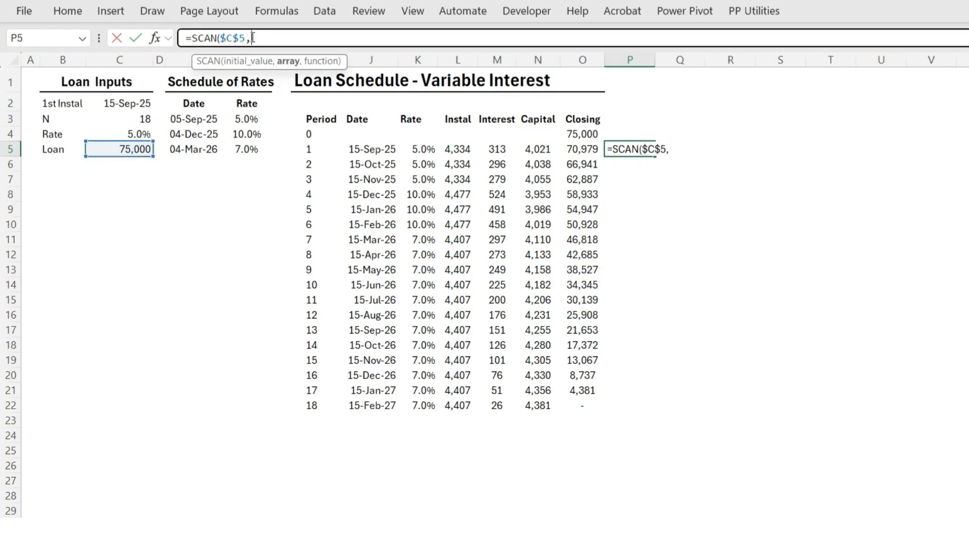
{"action": "left_click", "coordinate": [540, 156]}
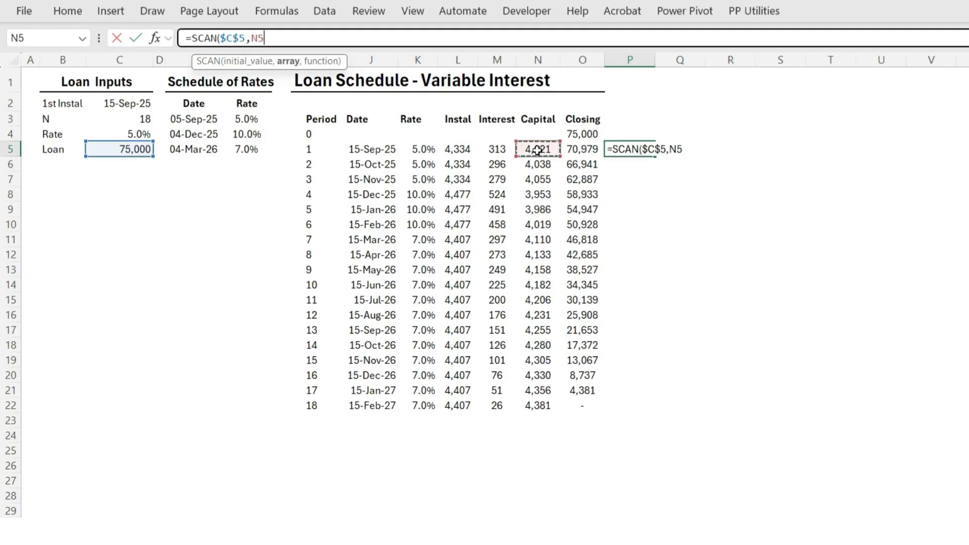
{"action": "type", "text": "#"}
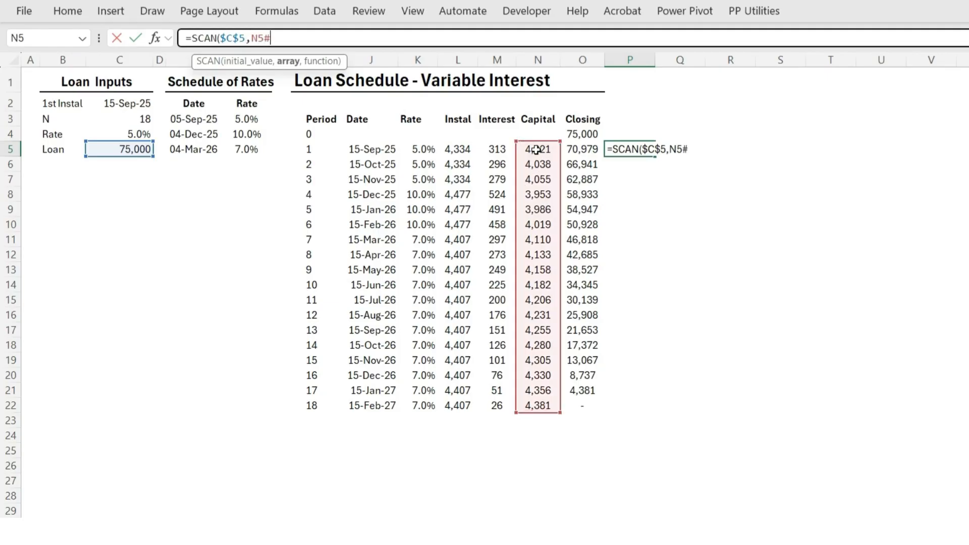
{"action": "left_click", "coordinate": [253, 39]}
{"action": "type", "text": "-"}
{"action": "key", "text": "End"}
{"action": "type", "text": ",SUM"}
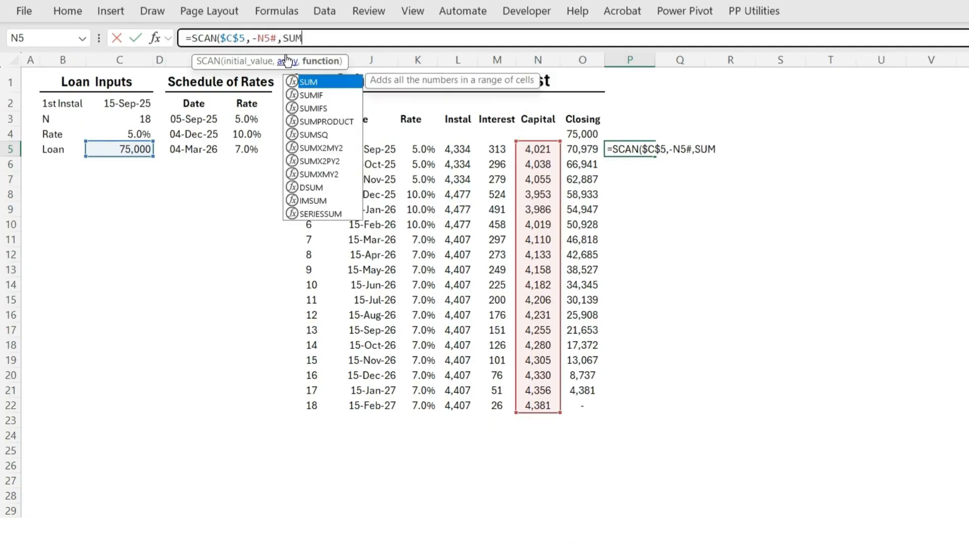
{"action": "type", "text": ")"}
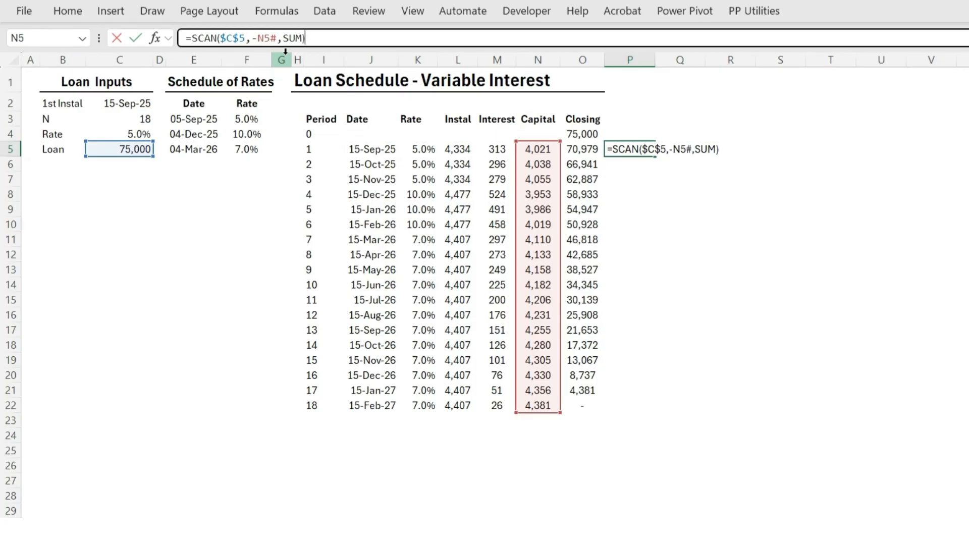
{"action": "key", "text": "Return"}
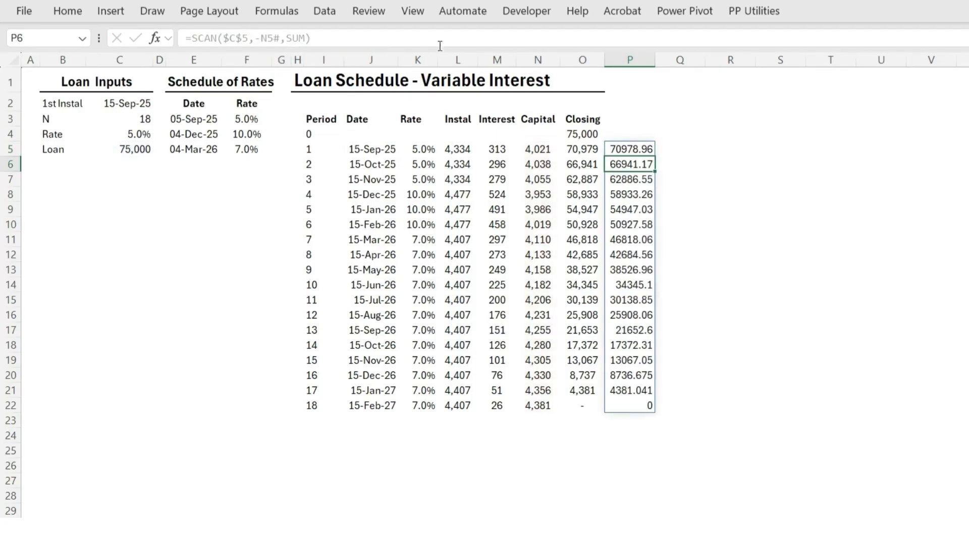
Change the P5 formula to =SCAN($C$5,VSTACK(0,-N5#),SUM) so it starts with the opening loan balance
{"action": "left_click", "coordinate": [638, 147]}
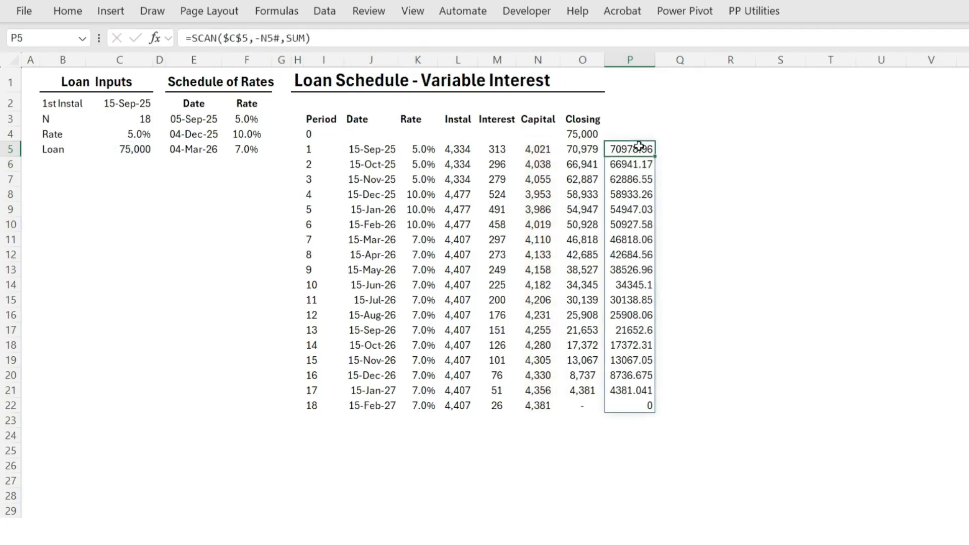
{"action": "left_click", "coordinate": [575, 149]}
{"action": "left_click", "coordinate": [617, 149]}
{"action": "left_click", "coordinate": [255, 38]}
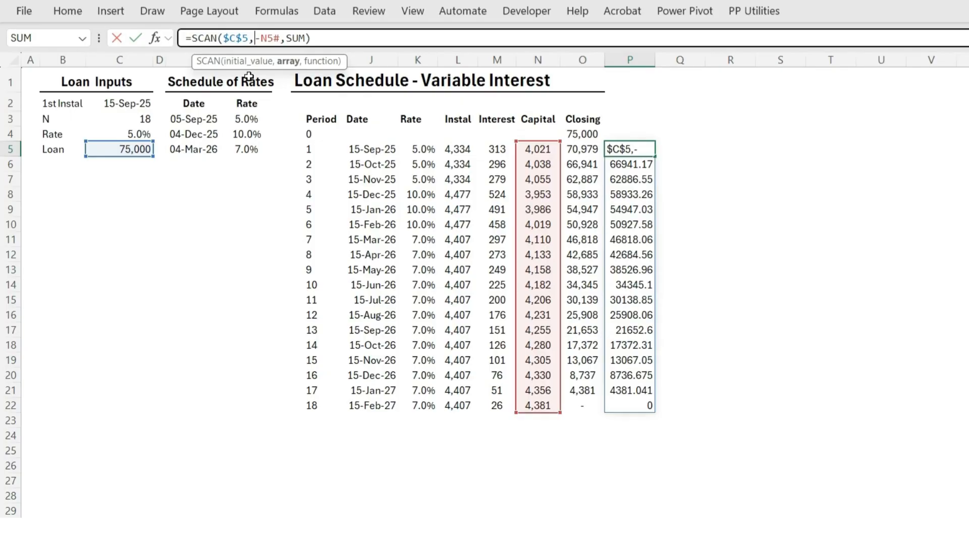
{"action": "type", "text": "VSTACK"}
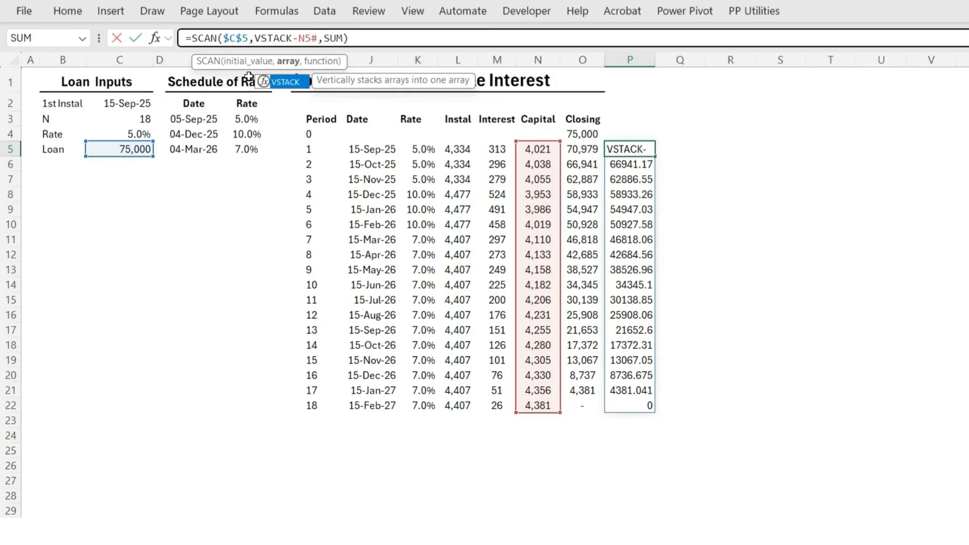
{"action": "type", "text": "(0,-N5#"}
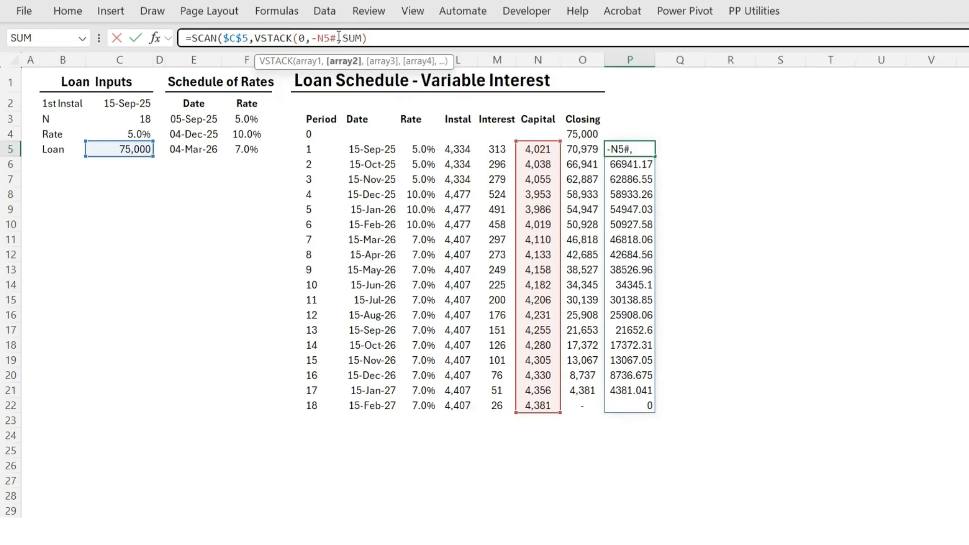
{"action": "type", "text": ")"}
{"action": "key", "text": "Return"}
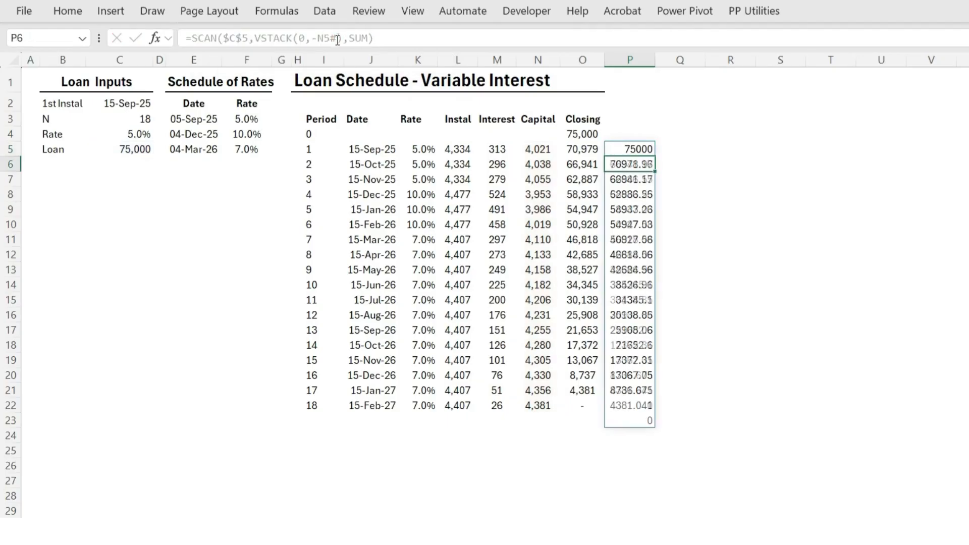
Move the SCAN formula from P5 up to P4, in line with period 0
{"action": "left_click", "coordinate": [637, 149]}
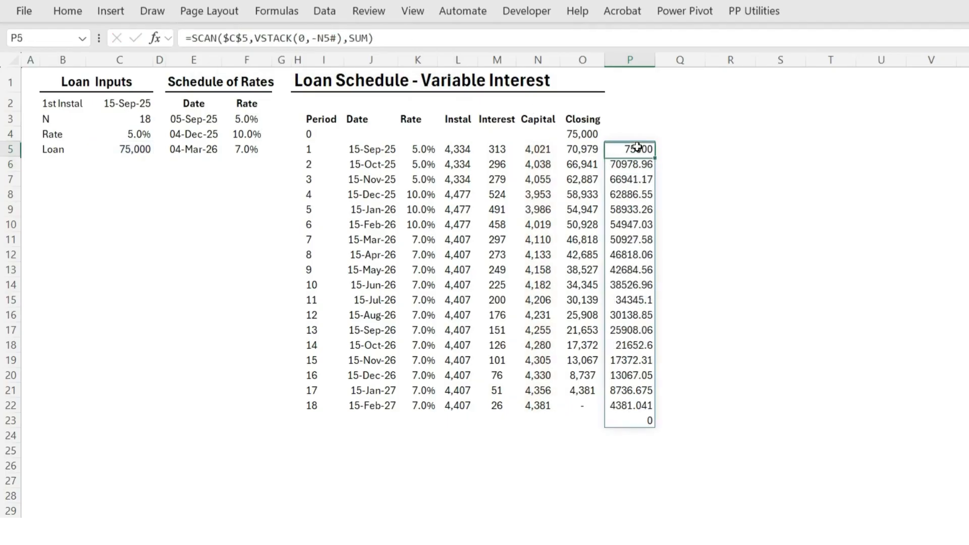
{"action": "left_click_drag", "start_coordinate": [639, 142], "coordinate": [640, 136]}
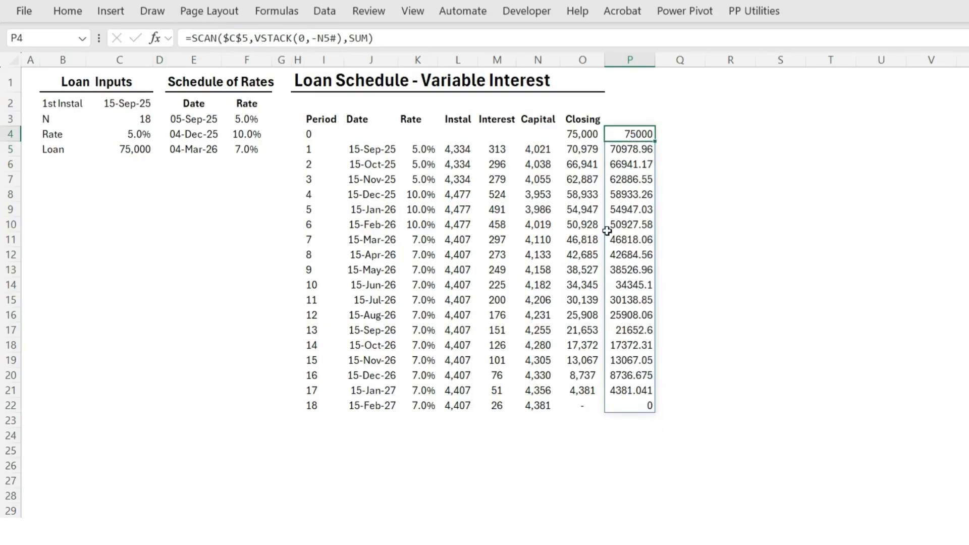
{"action": "left_click", "coordinate": [590, 136]}
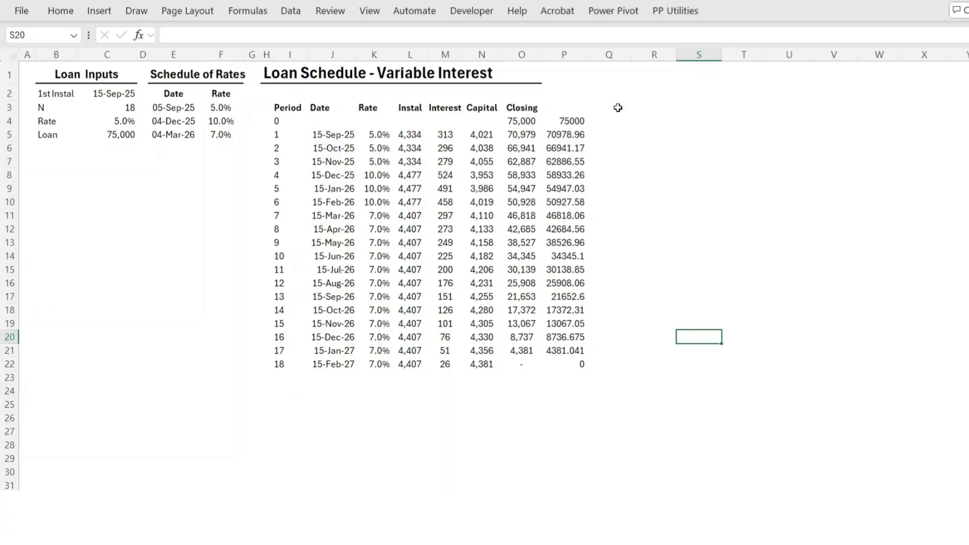
Replace the old closing balances in O4:O22 with P4's formula =SCAN($C$5,VSTACK(0,-N5#),SUM) in O4 and clear the duplicate from P4
{"action": "left_click_drag", "start_coordinate": [523, 121], "coordinate": [522, 364]}
{"action": "key", "text": "Delete"}
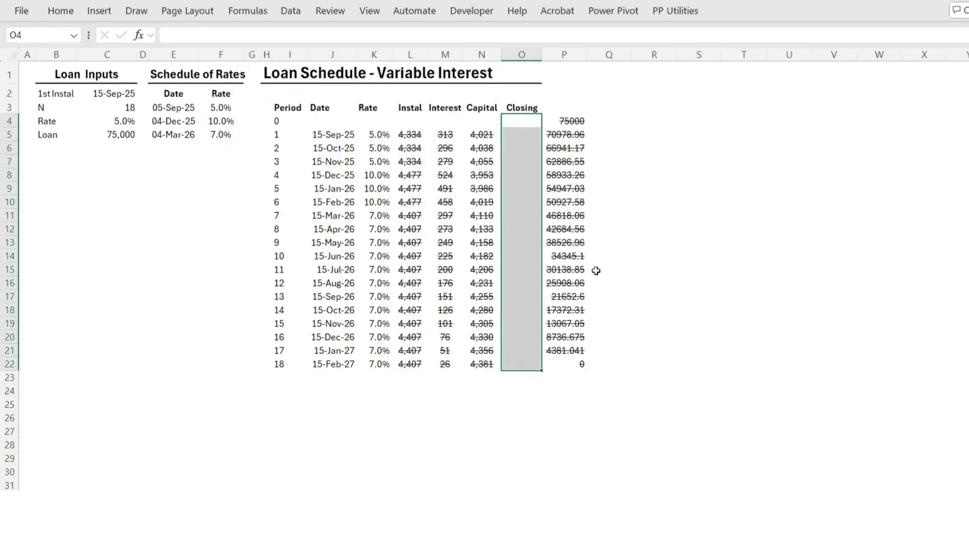
{"action": "left_click", "coordinate": [576, 123]}
{"action": "left_click_drag", "start_coordinate": [339, 37], "coordinate": [154, 38]}
{"action": "key", "text": "ctrl+c"}
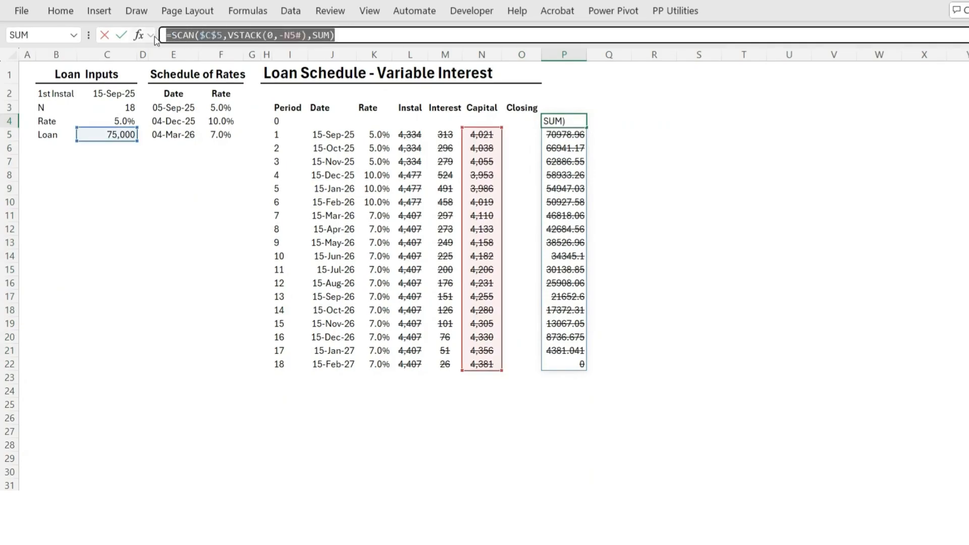
{"action": "key", "text": "Escape"}
{"action": "left_click", "coordinate": [504, 121]}
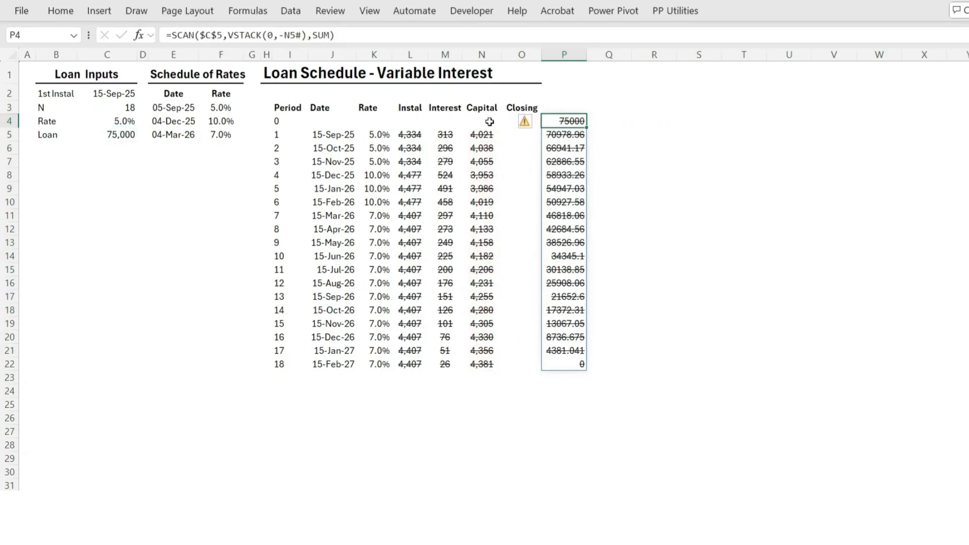
{"action": "left_click", "coordinate": [187, 36]}
{"action": "key", "text": "ctrl+v"}
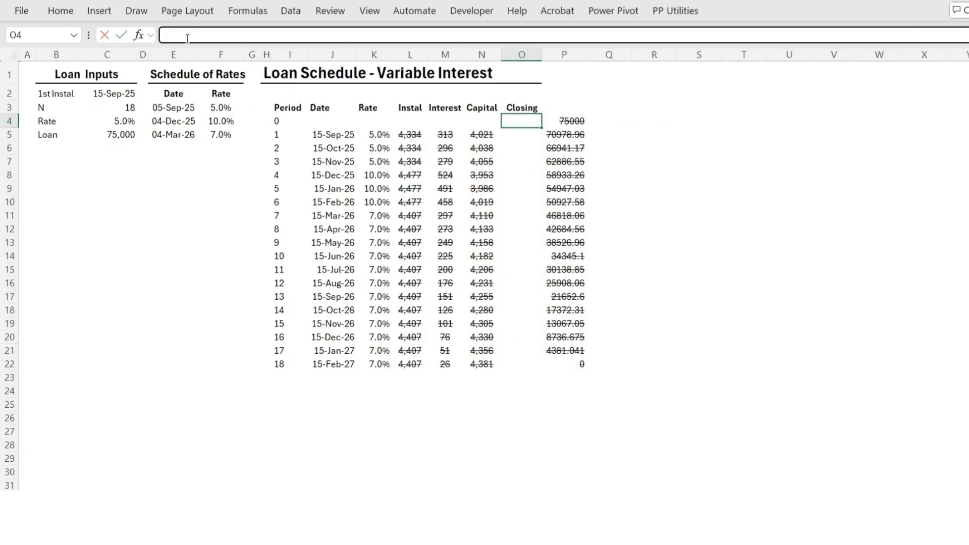
{"action": "key", "text": "Return"}
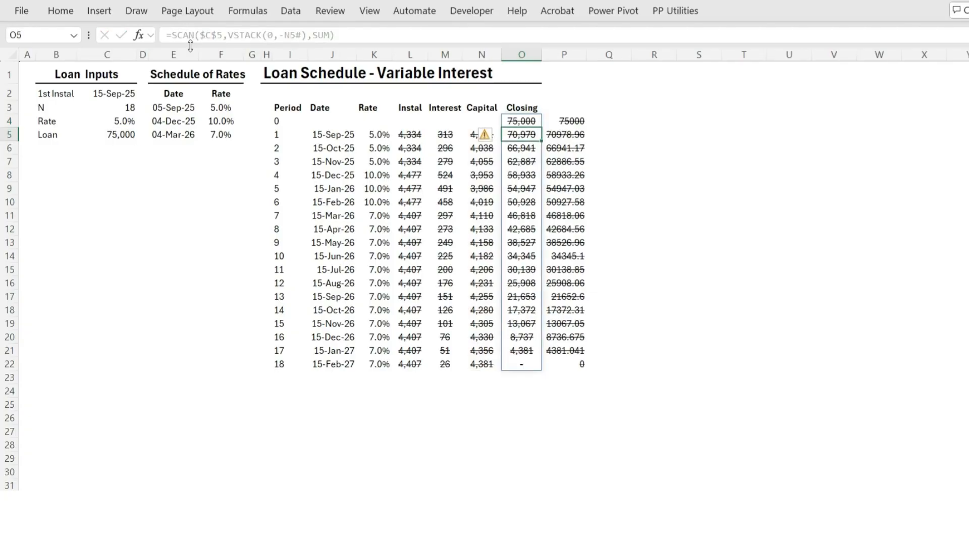
{"action": "left_click", "coordinate": [560, 122]}
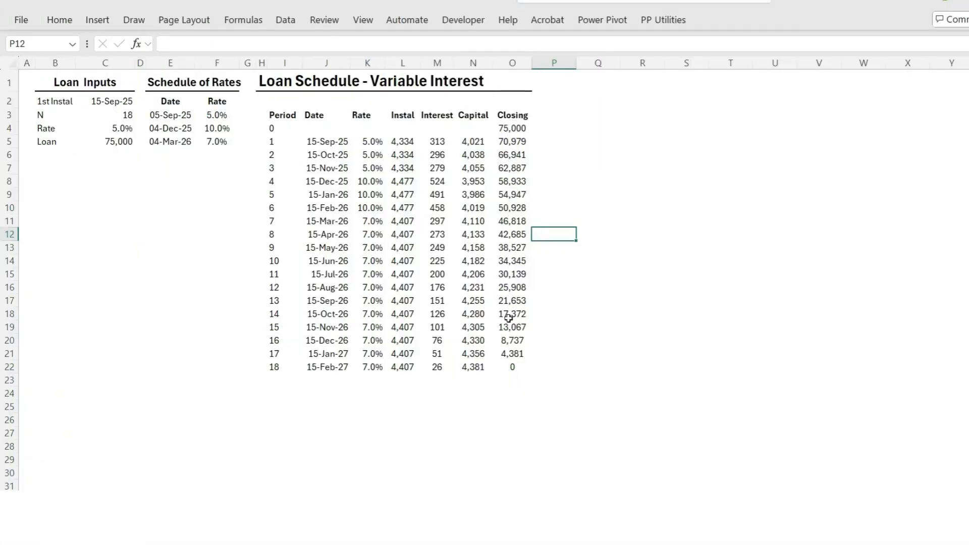
Examine how the interest formula in M5, the instalment formula in L5 and the closing balance formula in O4 depend on each other
{"action": "left_click", "coordinate": [439, 141]}
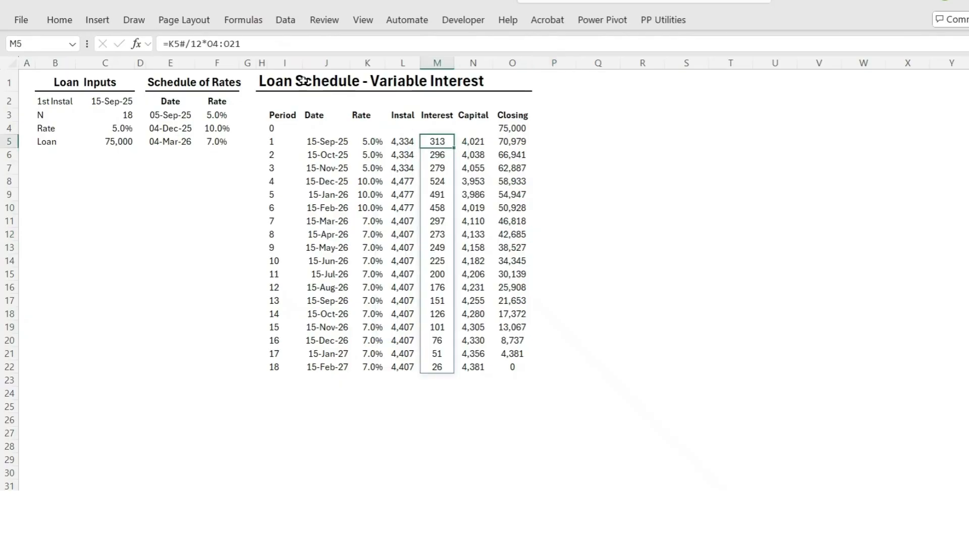
{"action": "left_click", "coordinate": [208, 46]}
{"action": "key", "text": "Escape"}
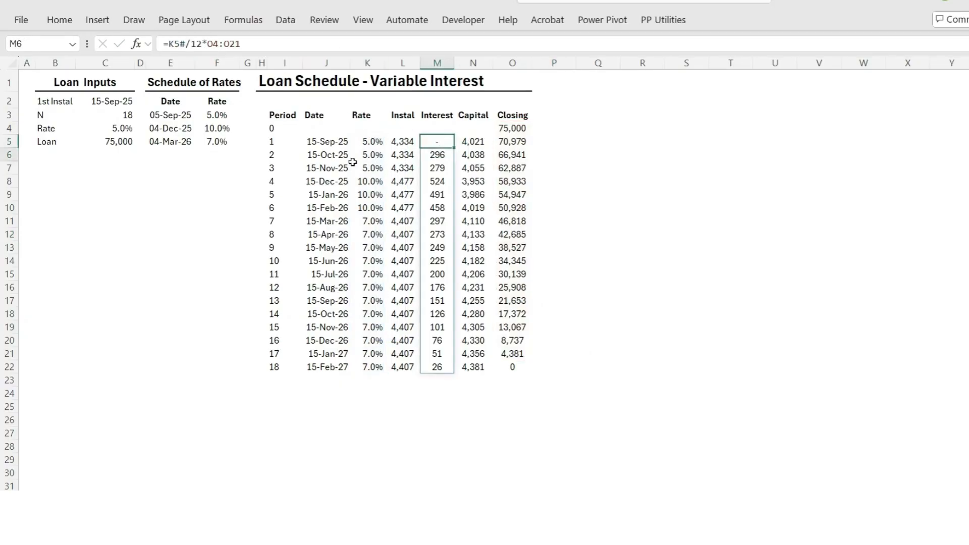
{"action": "left_click", "coordinate": [403, 141]}
{"action": "left_click", "coordinate": [239, 45]}
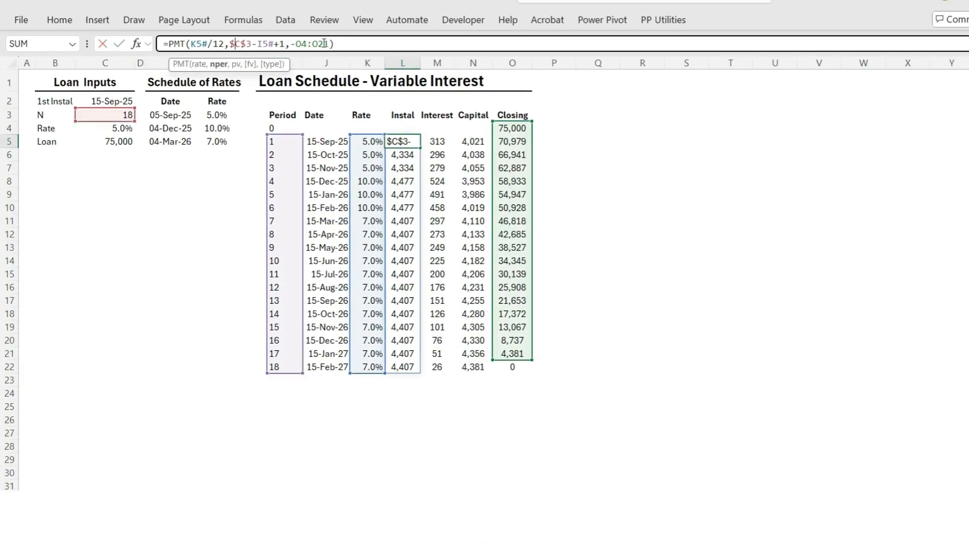
{"action": "key", "text": "Return"}
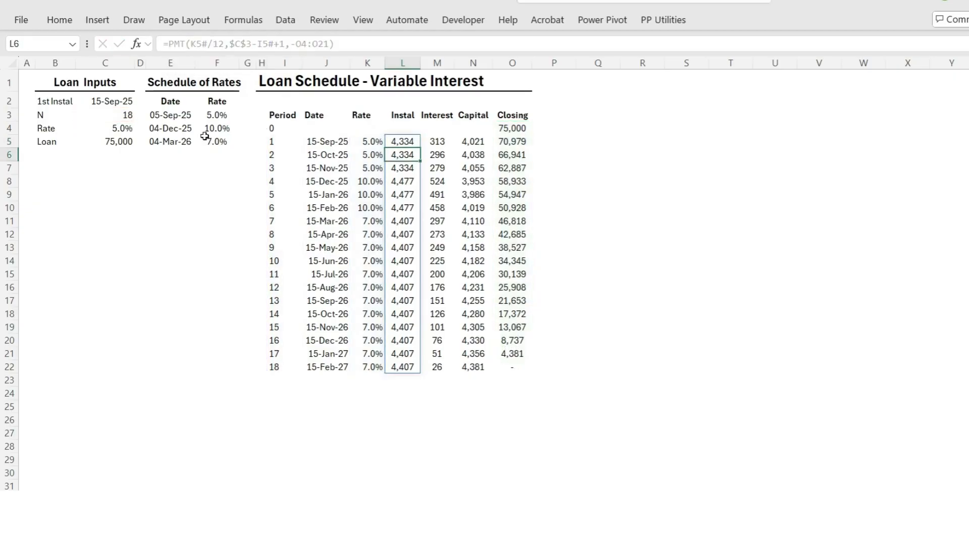
{"action": "left_click", "coordinate": [395, 141]}
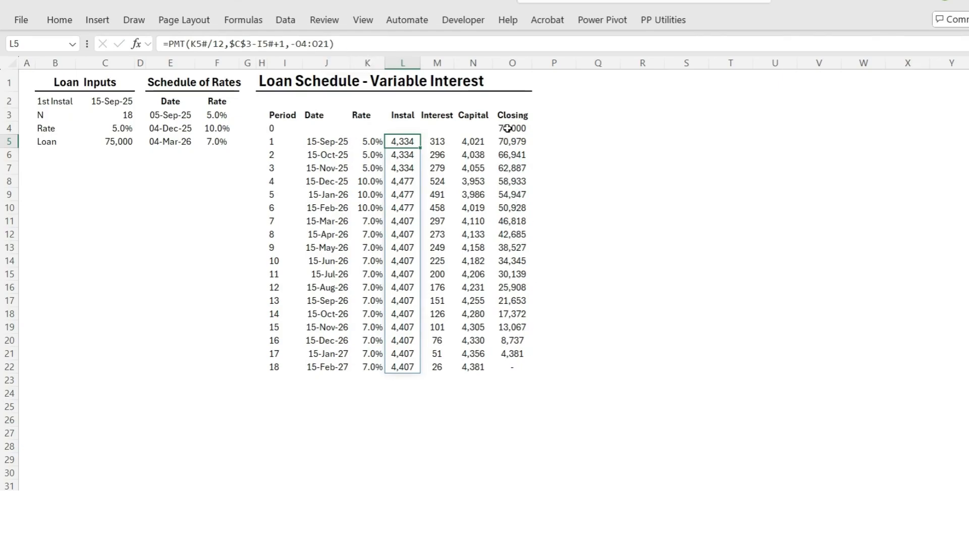
{"action": "left_click_drag", "start_coordinate": [508, 128], "coordinate": [507, 364]}
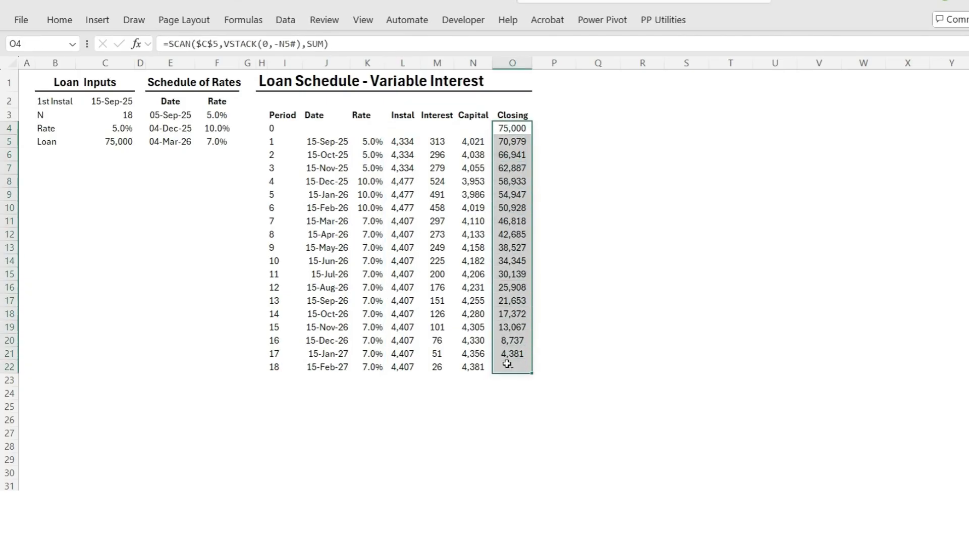
{"action": "left_click", "coordinate": [408, 143]}
{"action": "left_click", "coordinate": [428, 141]}
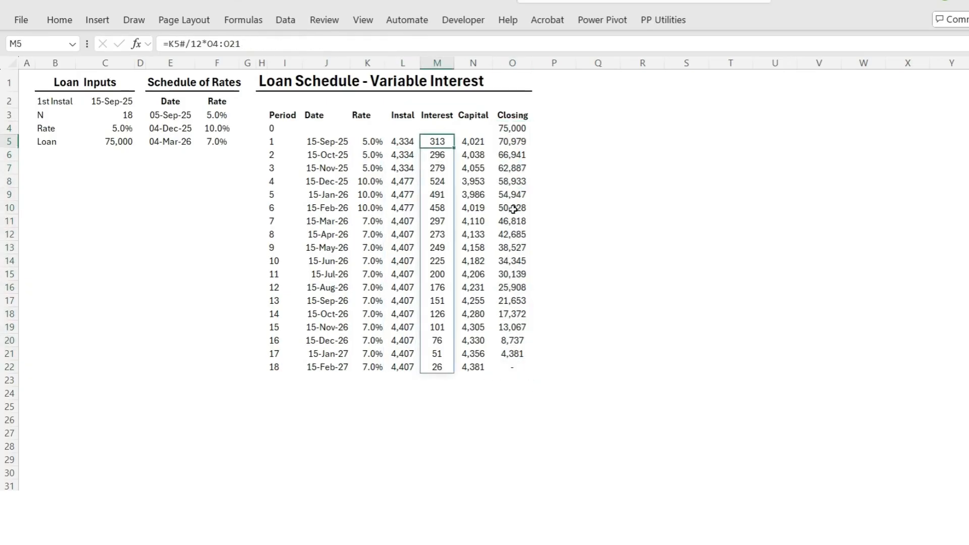
{"action": "left_click", "coordinate": [508, 128]}
{"action": "left_click", "coordinate": [287, 45]}
{"action": "left_click", "coordinate": [287, 43]}
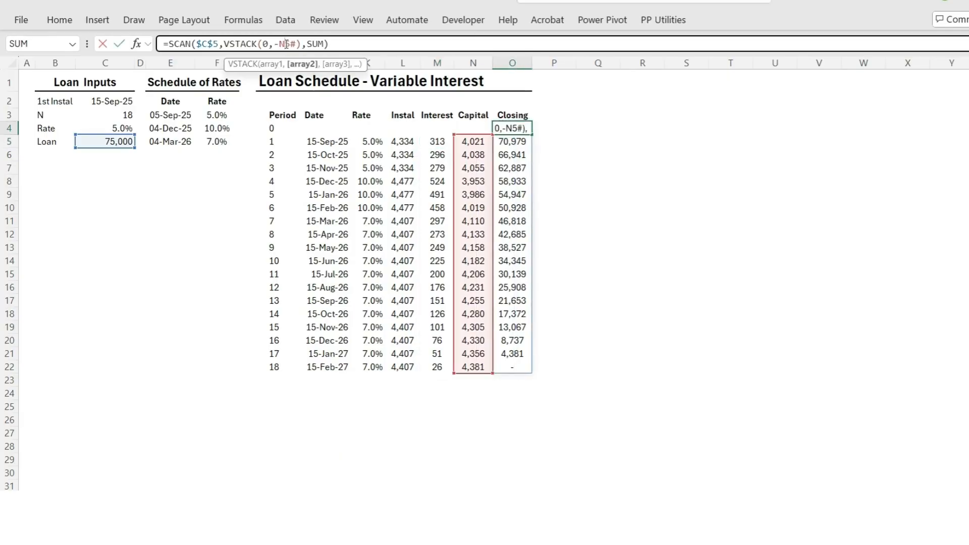
{"action": "key", "text": "Return"}
{"action": "left_click_drag", "start_coordinate": [512, 128], "coordinate": [520, 367]}
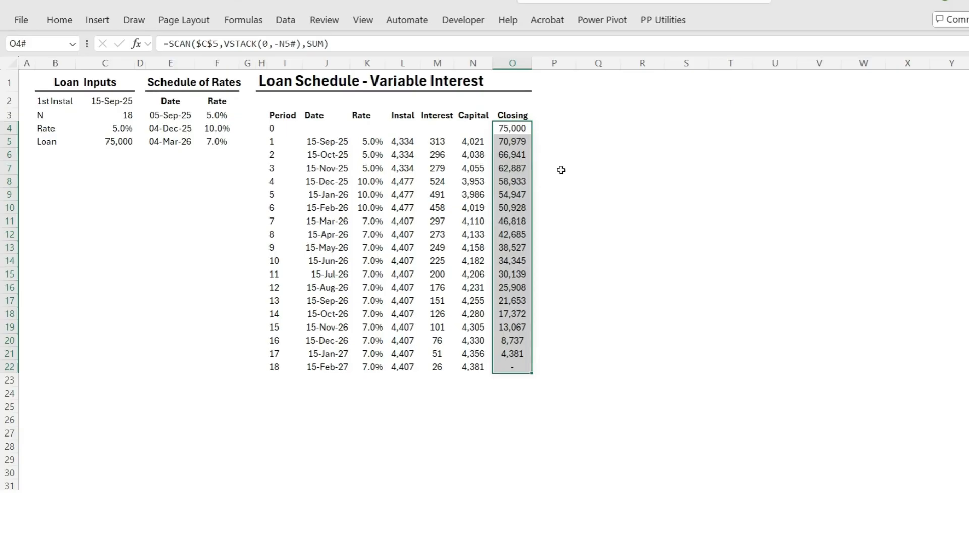
Enter =DROP(O4#,-1) in P4 to list the closing balances without the last one
{"action": "left_click", "coordinate": [567, 126]}
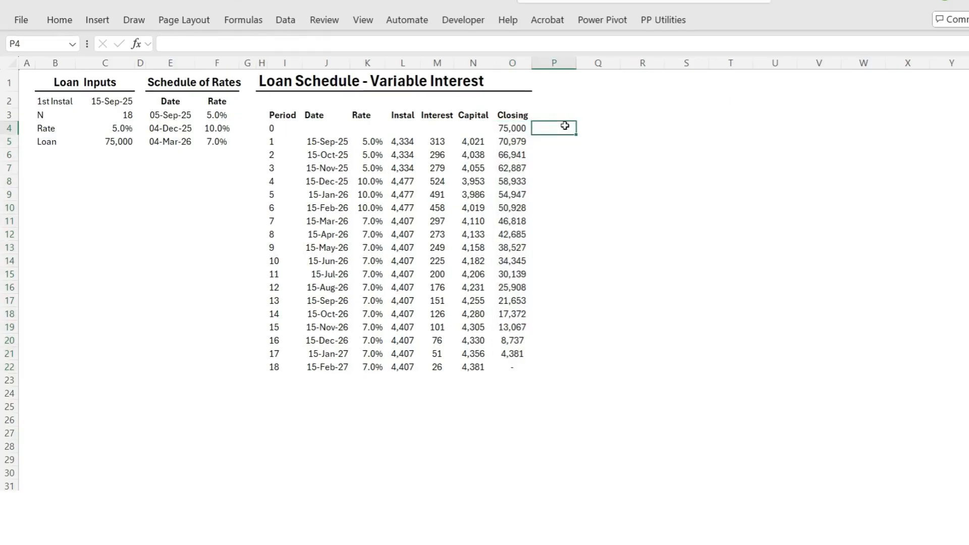
{"action": "type", "text": "=D"}
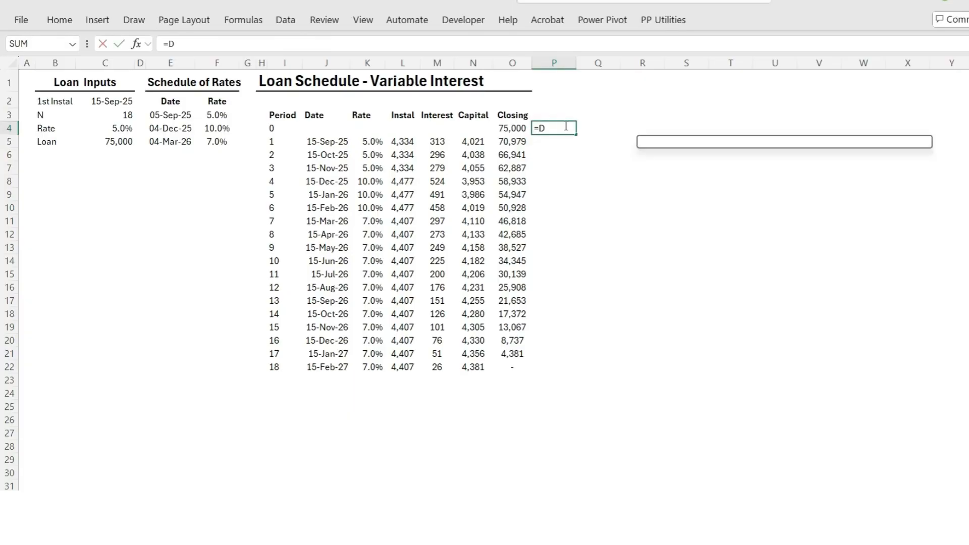
{"action": "type", "text": "ROP("}
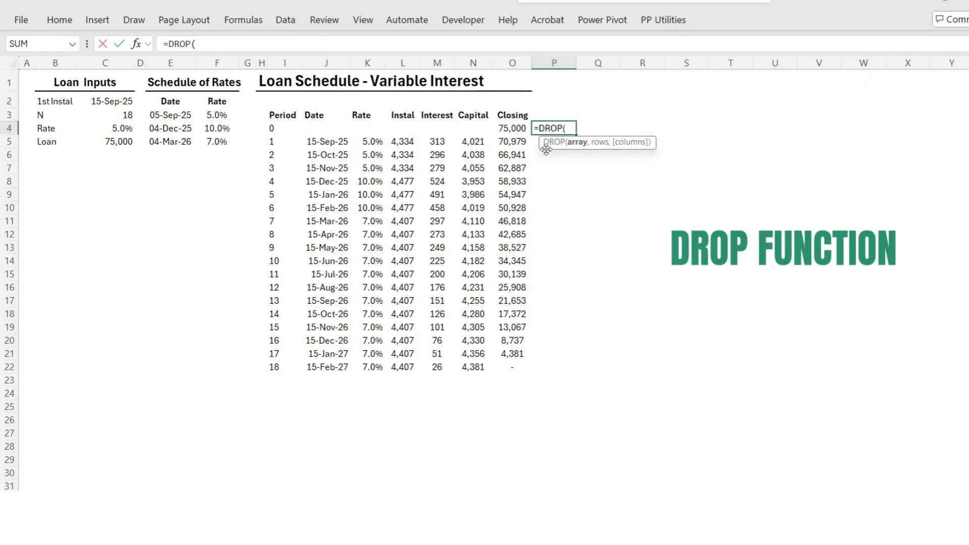
{"action": "left_click", "coordinate": [497, 128]}
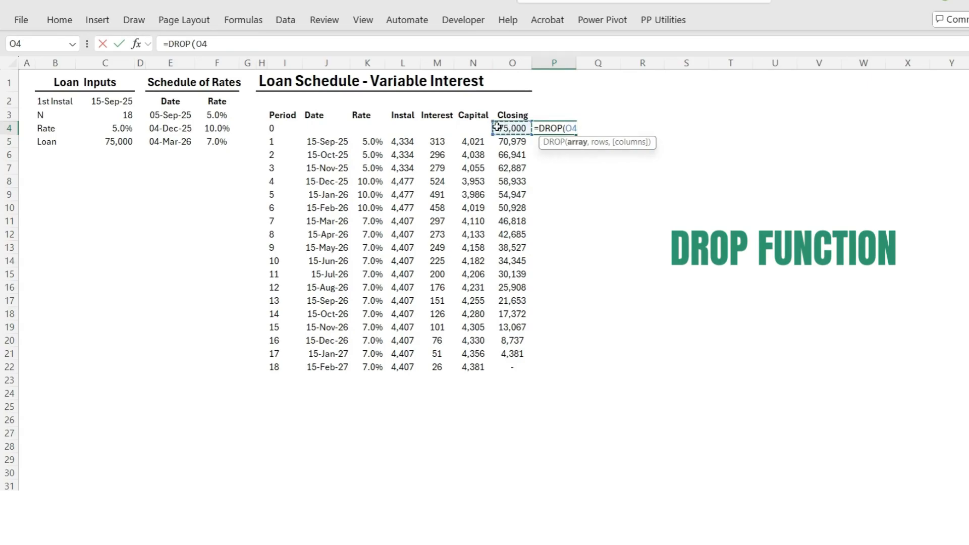
{"action": "type", "text": "#"}
{"action": "left_click", "coordinate": [214, 44]}
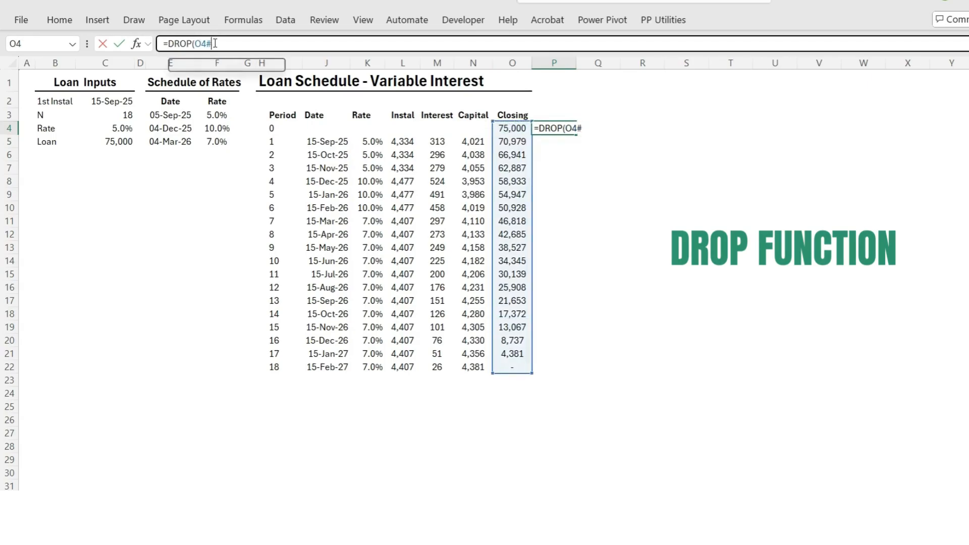
{"action": "type", "text": ",-1"}
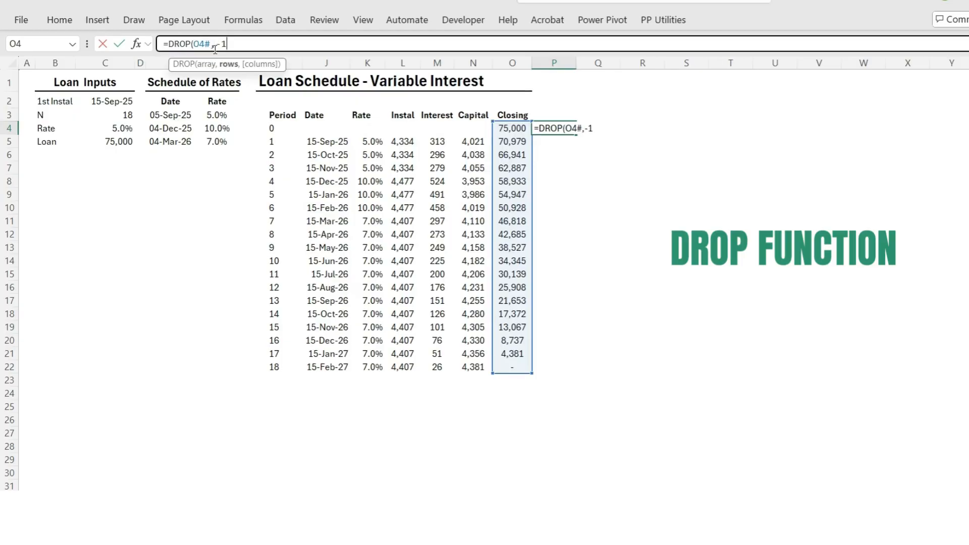
{"action": "key", "text": "Return"}
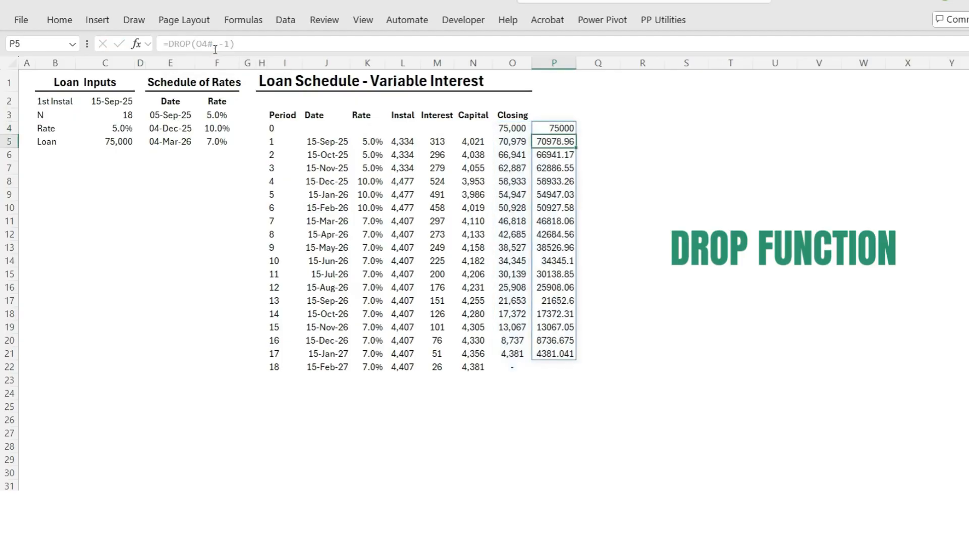
Replace the fixed O4:O21 range in the L5 instalment formula with P4's DROP expression, giving =PMT(K5#/12,$C$3-I5#+1,-DROP(O4#,-1))
{"action": "left_click", "coordinate": [569, 127]}
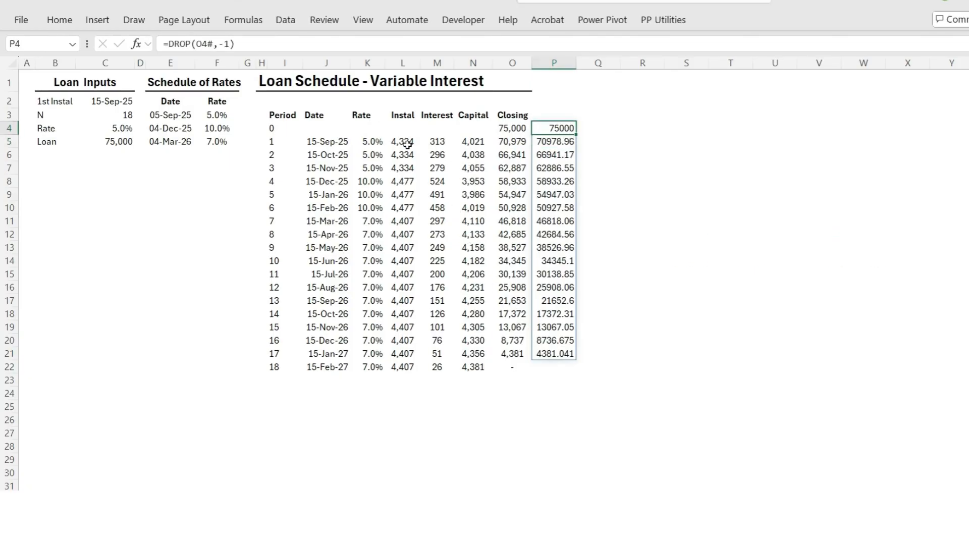
{"action": "left_click_drag", "start_coordinate": [258, 44], "coordinate": [174, 43]}
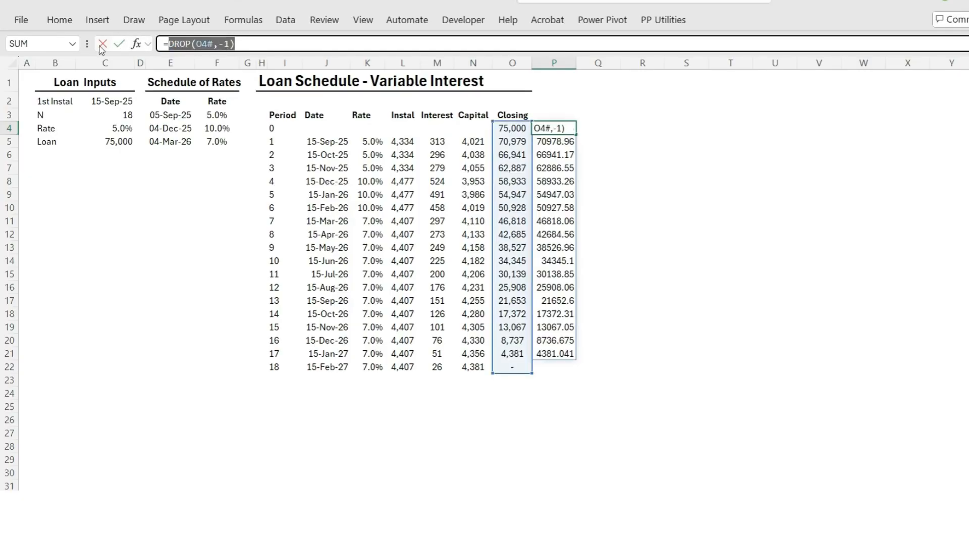
{"action": "key", "text": "Escape"}
{"action": "left_click", "coordinate": [407, 143]}
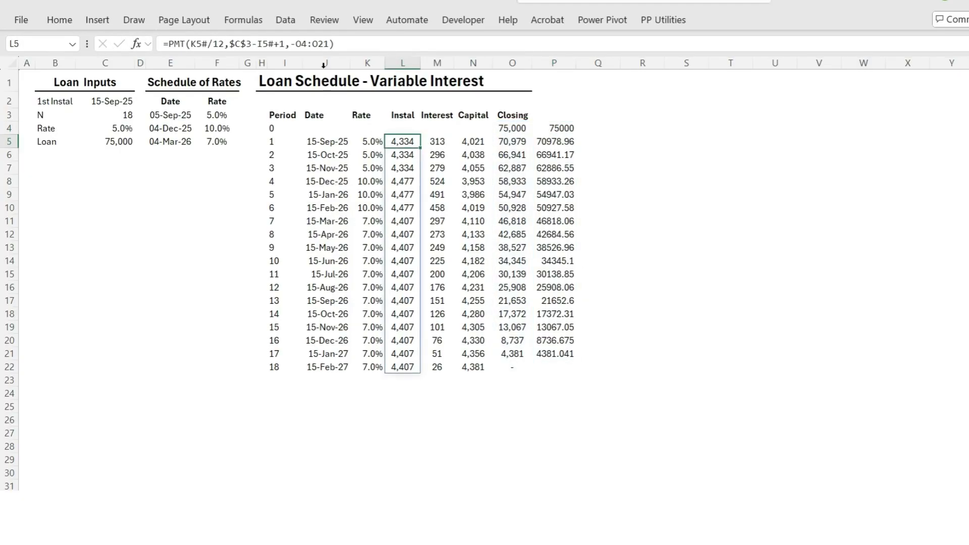
{"action": "left_click_drag", "start_coordinate": [328, 43], "coordinate": [296, 45]}
{"action": "type", "text": "DROP(O4#,-1)"}
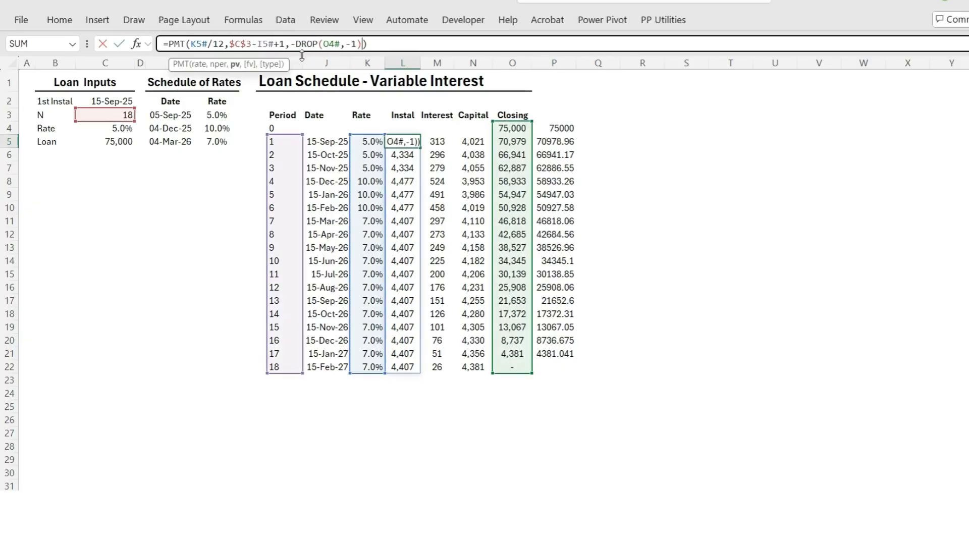
{"action": "key", "text": "Return"}
Change the M5 interest formula to =K5#/12*DROP(O4#,-1) and clear the helper formula from P4
{"action": "left_click", "coordinate": [449, 141]}
{"action": "left_click_drag", "start_coordinate": [240, 44], "coordinate": [215, 44]}
{"action": "type", "text": "DROP(O4#,-1)"}
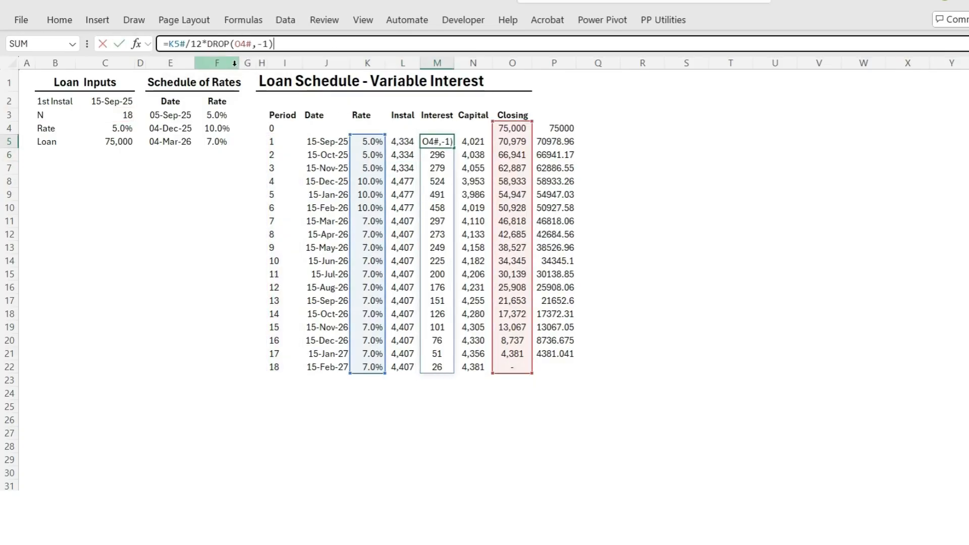
{"action": "key", "text": "Return"}
{"action": "left_click", "coordinate": [564, 130]}
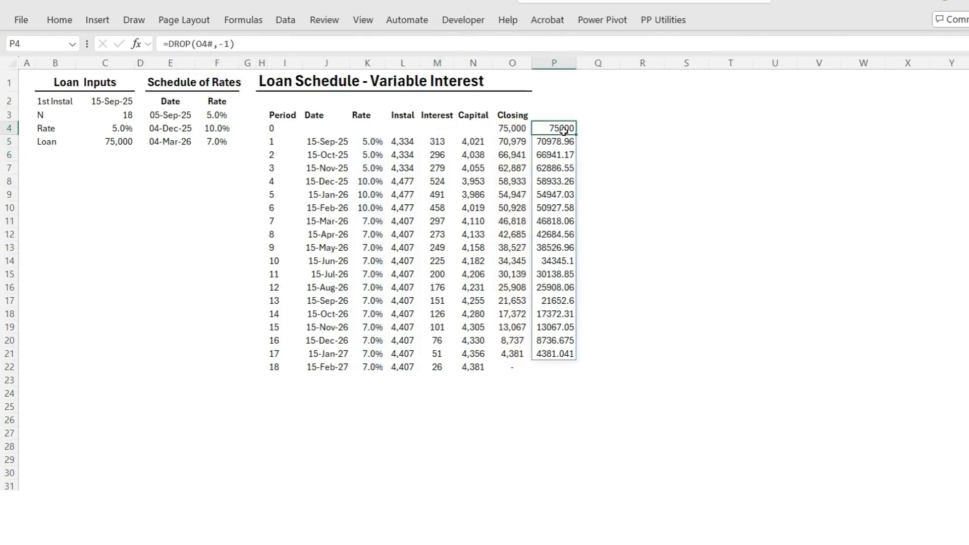
{"action": "key", "text": "Delete"}
Set the number of instalments N in C3 to 24
{"action": "left_click", "coordinate": [123, 115]}
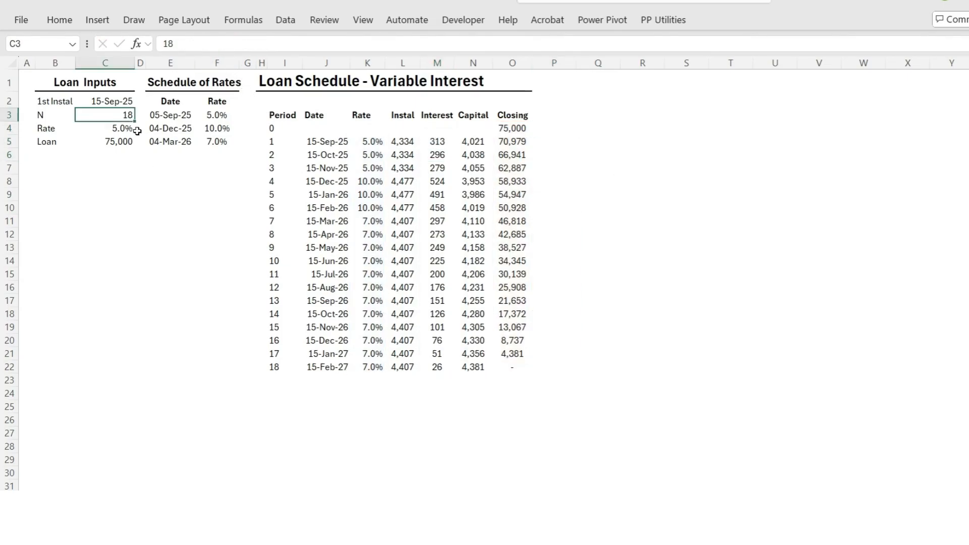
{"action": "type", "text": "24"}
{"action": "left_click", "coordinate": [174, 247]}
{"action": "left_click", "coordinate": [193, 288]}
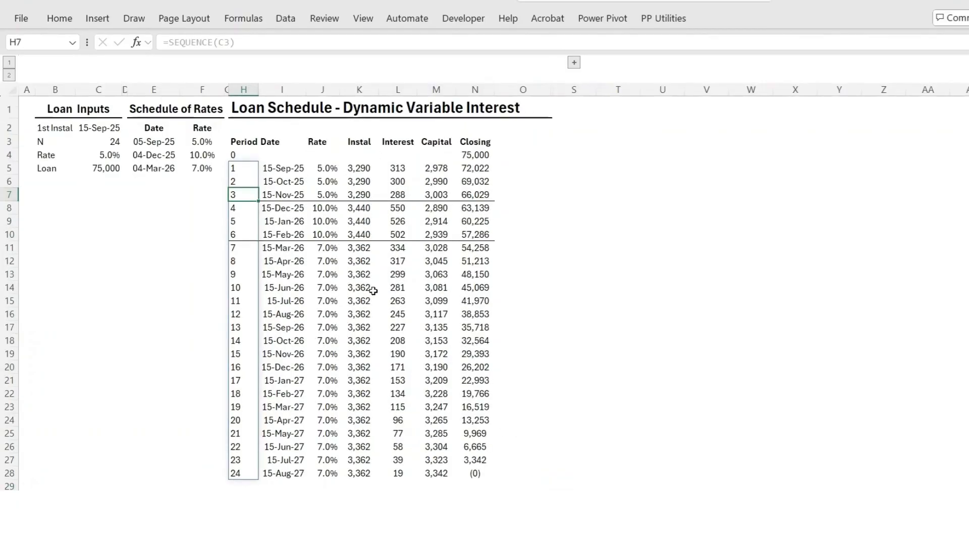
Review the conditional formatting rule that draws the lines where the interest rate changes in the schedule
{"action": "left_click", "coordinate": [283, 195]}
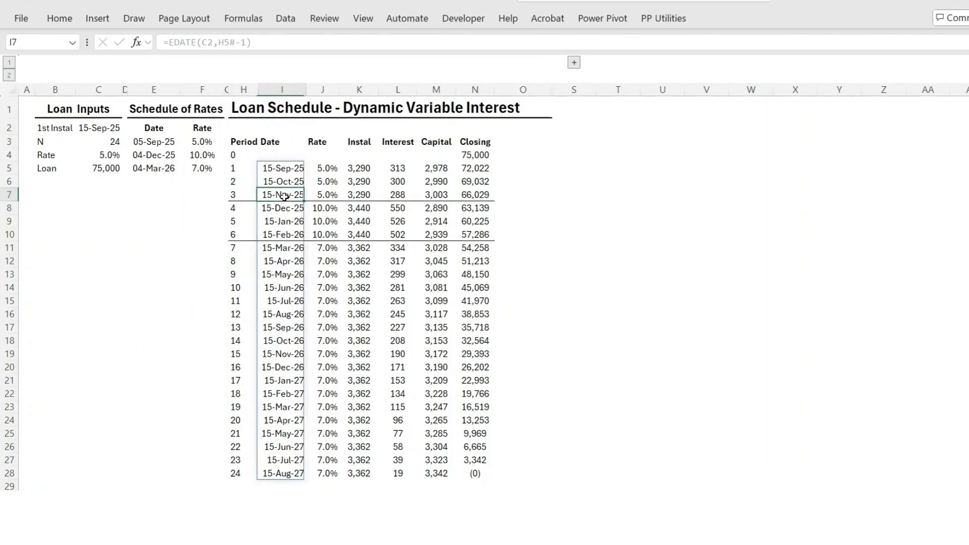
{"action": "left_click", "coordinate": [74, 21]}
{"action": "left_click", "coordinate": [517, 75]}
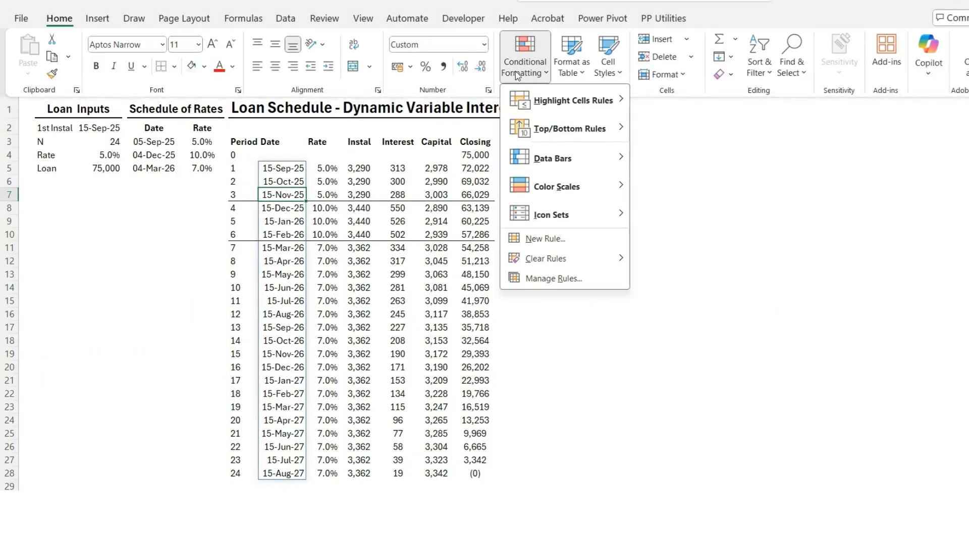
{"action": "left_click", "coordinate": [560, 279]}
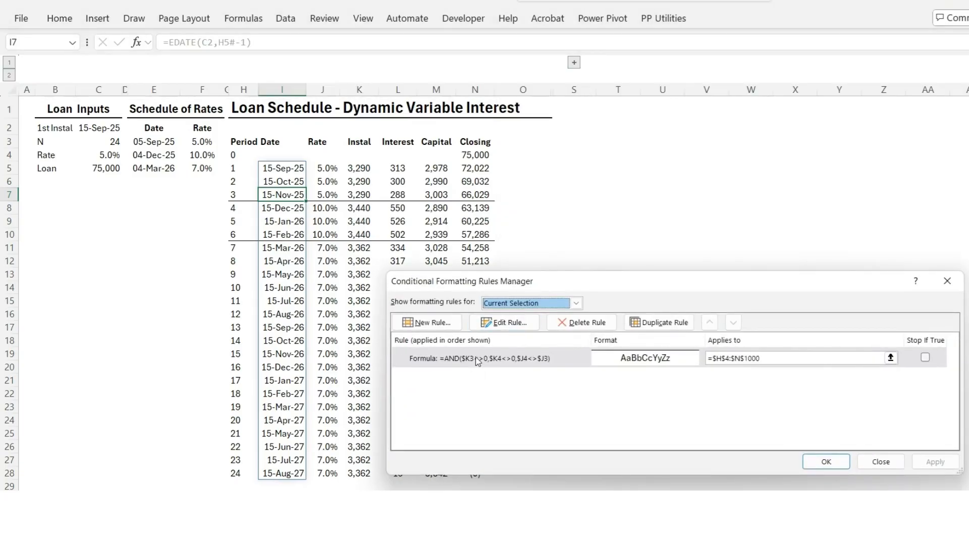
{"action": "left_click", "coordinate": [468, 362]}
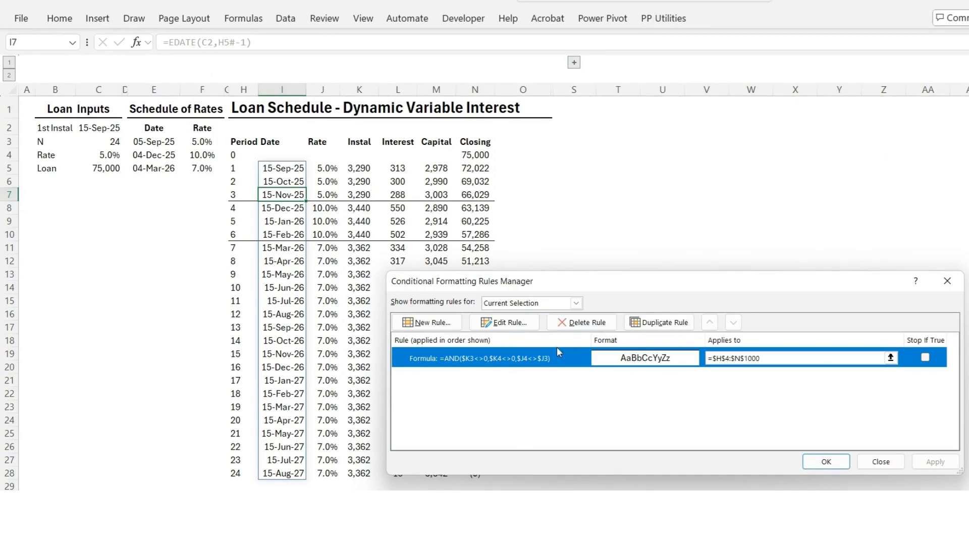
{"action": "left_click", "coordinate": [881, 462]}
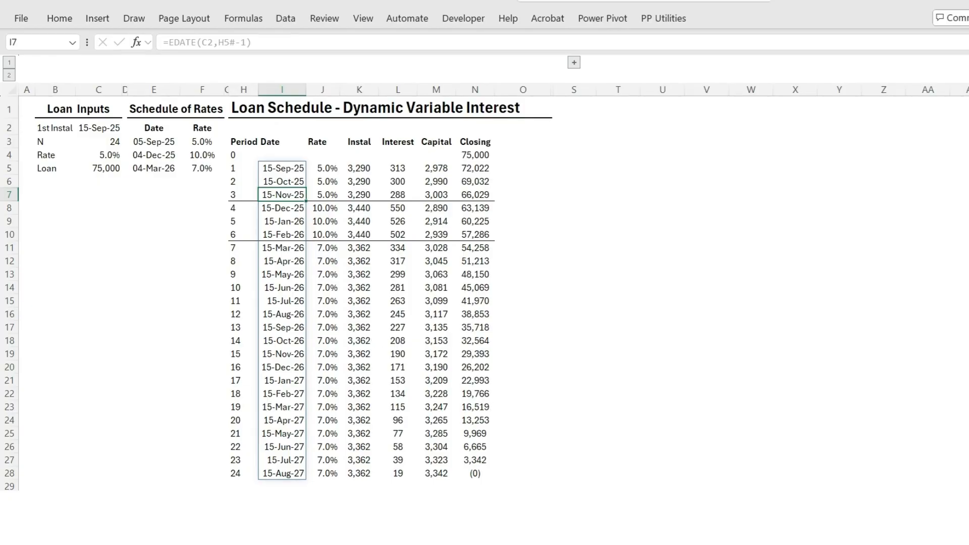
Insert a column before Closing, head it Lumpsums in N3 and fit the column width to the heading
{"action": "mouse_move", "coordinate": [603, 543]}
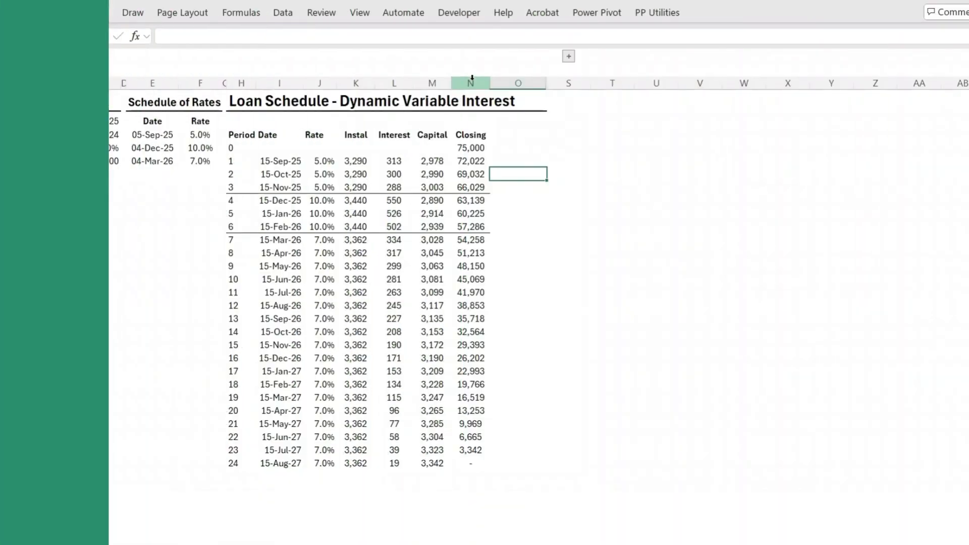
{"action": "left_click", "coordinate": [471, 84]}
{"action": "right_click", "coordinate": [474, 85]}
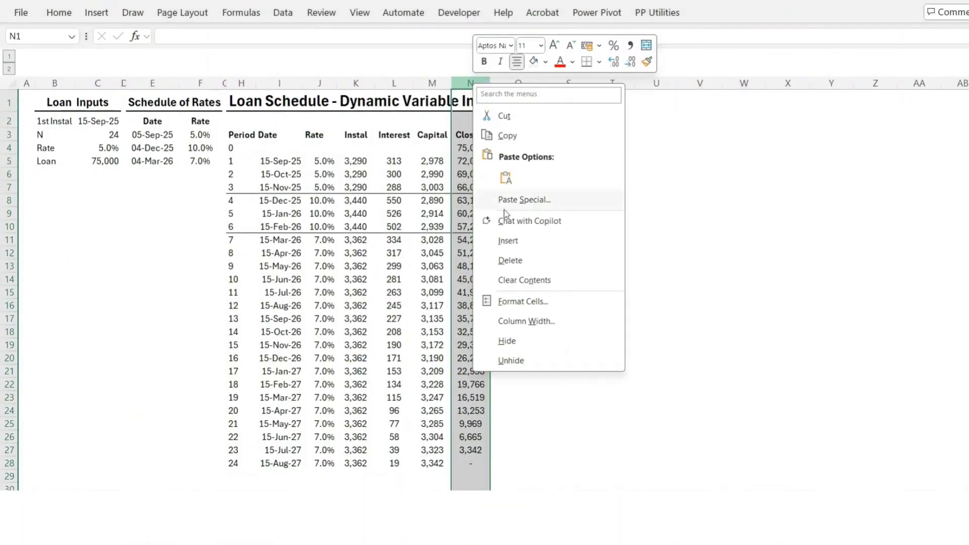
{"action": "left_click", "coordinate": [508, 241]}
{"action": "left_click", "coordinate": [465, 134]}
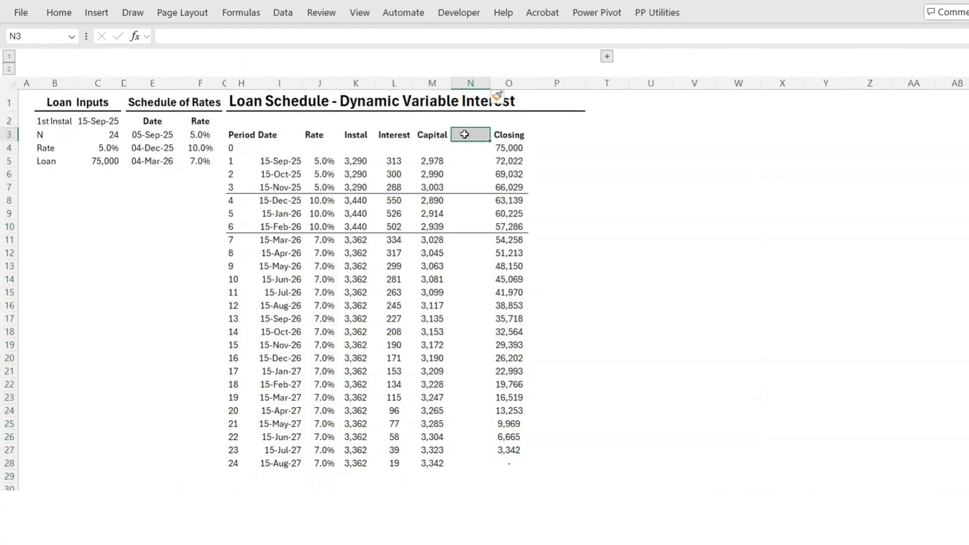
{"action": "type", "text": "Lumpsums"}
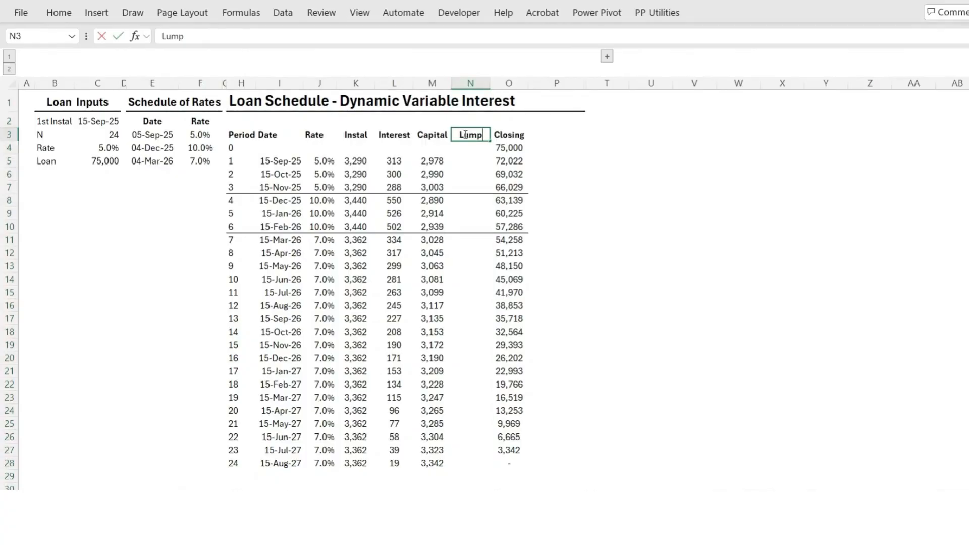
{"action": "left_click", "coordinate": [631, 156]}
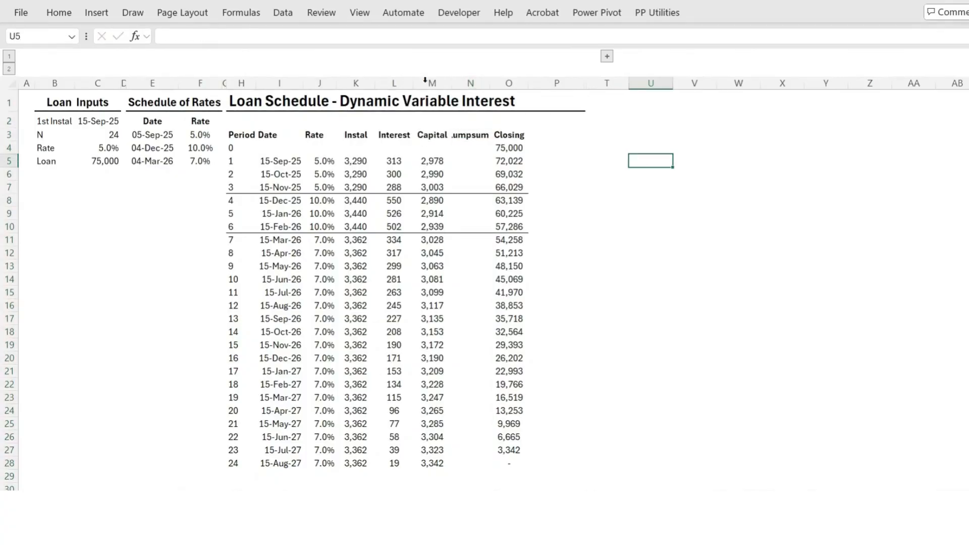
{"action": "double_click", "coordinate": [491, 85]}
Enter lump sums of 5000 for period 5 in N9 and -3500 for period 10 in N14
{"action": "left_click", "coordinate": [472, 214]}
{"action": "type", "text": "500"}
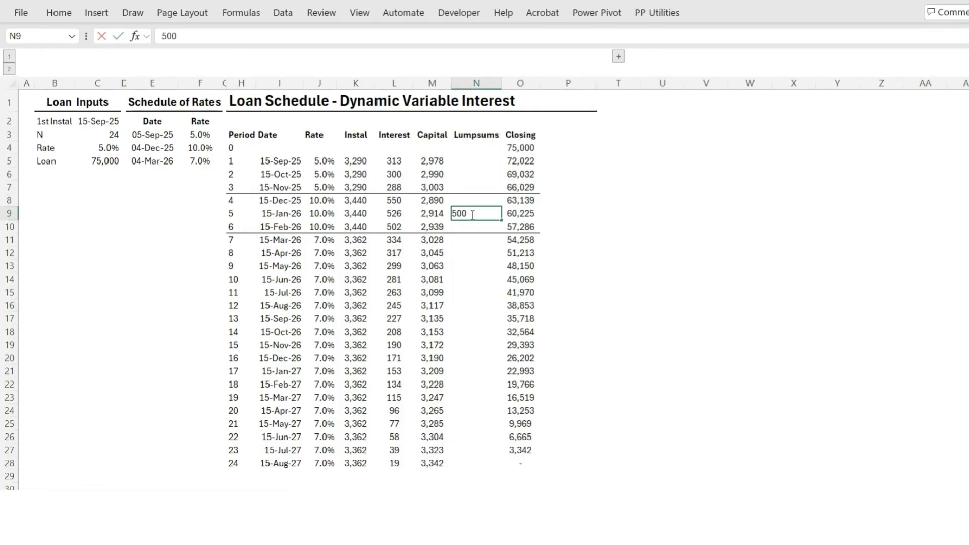
{"action": "type", "text": "0"}
{"action": "left_click", "coordinate": [469, 278]}
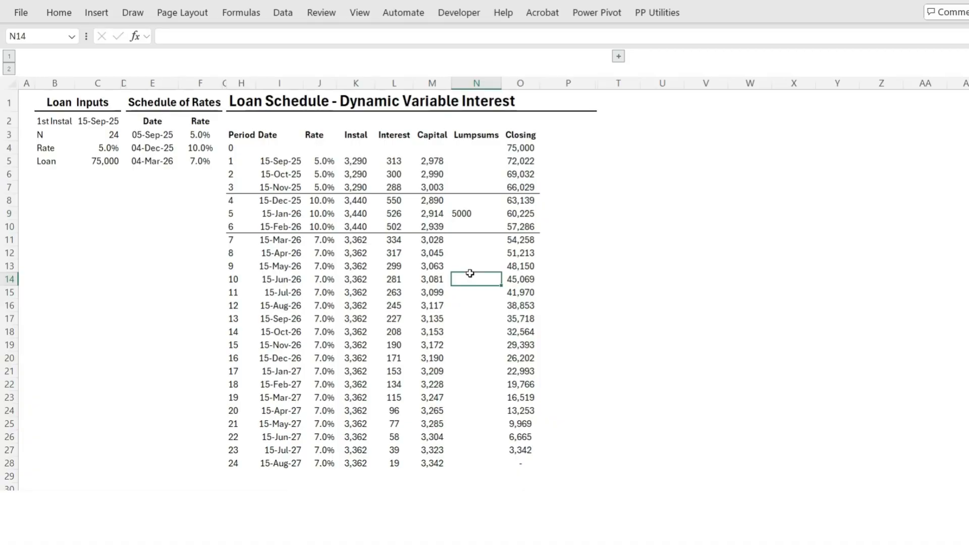
{"action": "type", "text": "-350"}
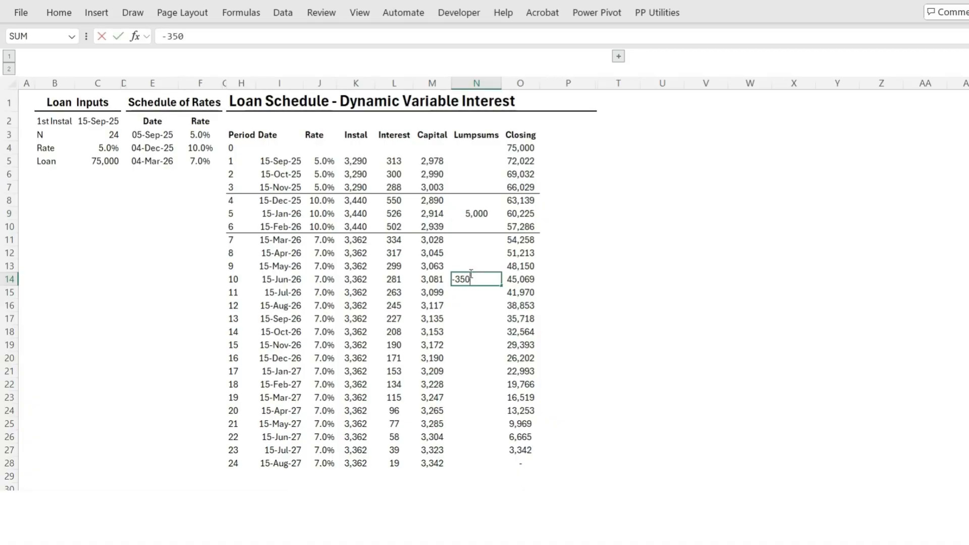
{"action": "type", "text": "0"}
{"action": "left_click", "coordinate": [659, 291]}
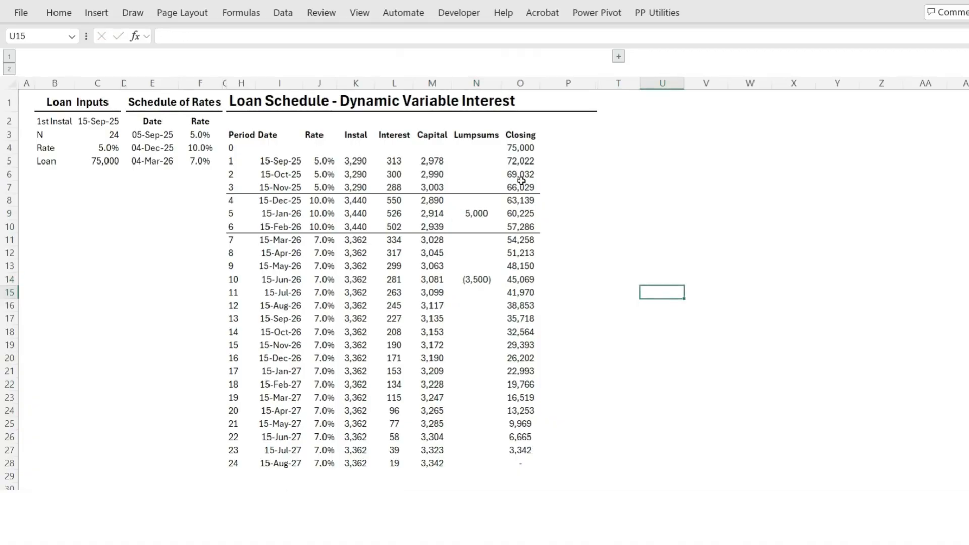
Enter =OFFSET(M5#,,1) in P5 to spill the Lumpsums column from the Capital array
{"action": "left_click", "coordinate": [476, 171]}
{"action": "left_click", "coordinate": [514, 166]}
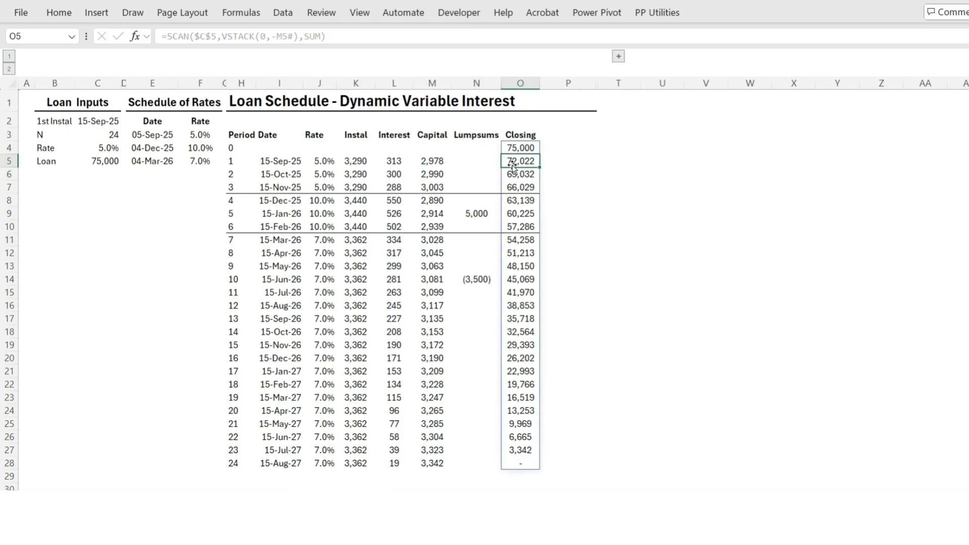
{"action": "left_click_drag", "start_coordinate": [477, 161], "coordinate": [480, 458]}
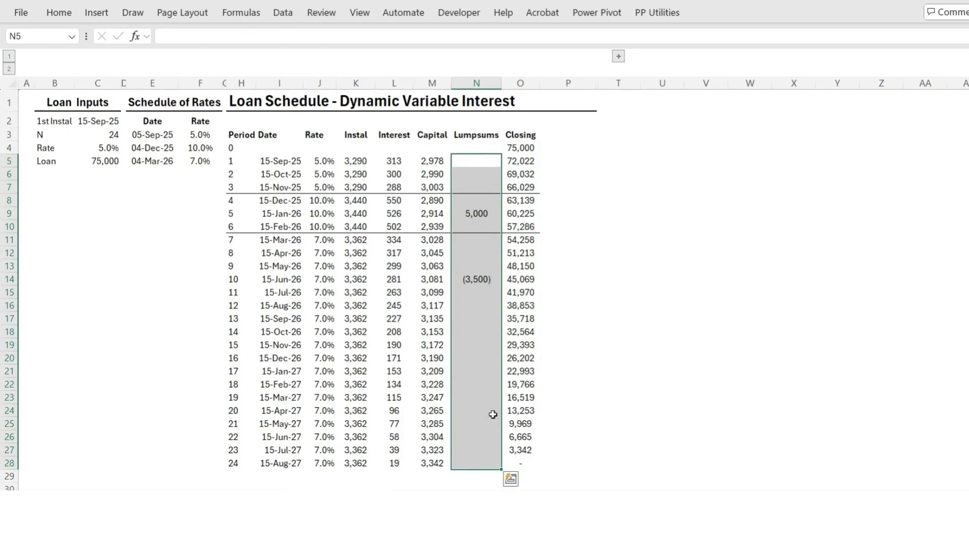
{"action": "left_click", "coordinate": [435, 160]}
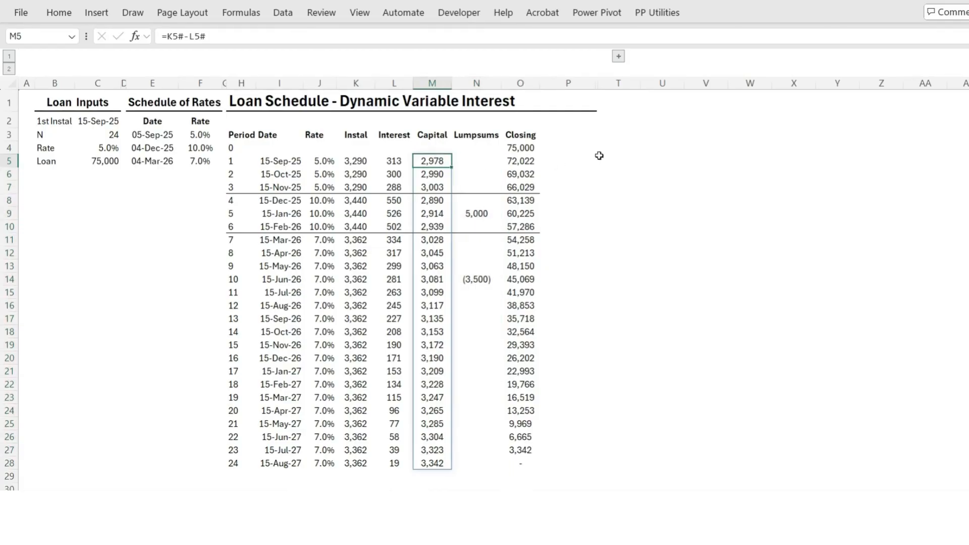
{"action": "left_click", "coordinate": [571, 160]}
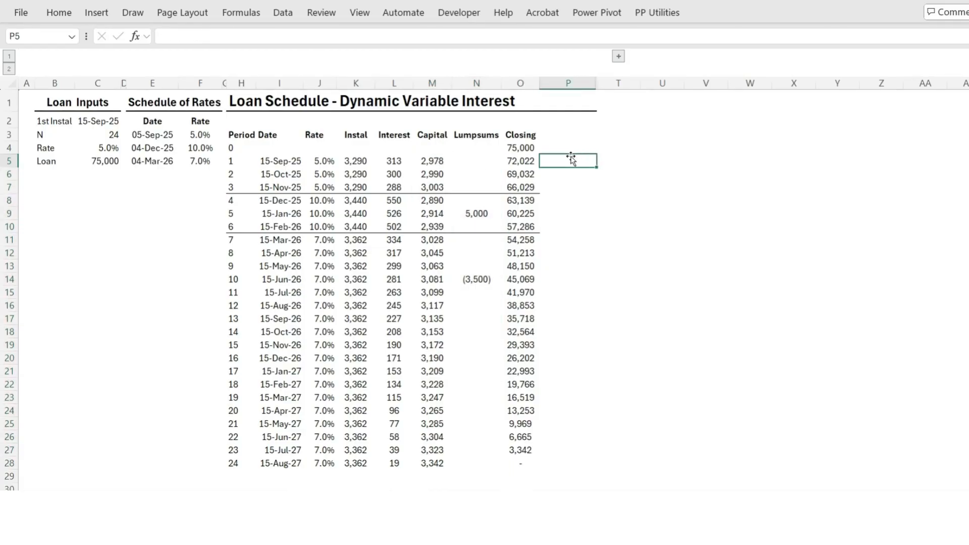
{"action": "type", "text": "=OF"}
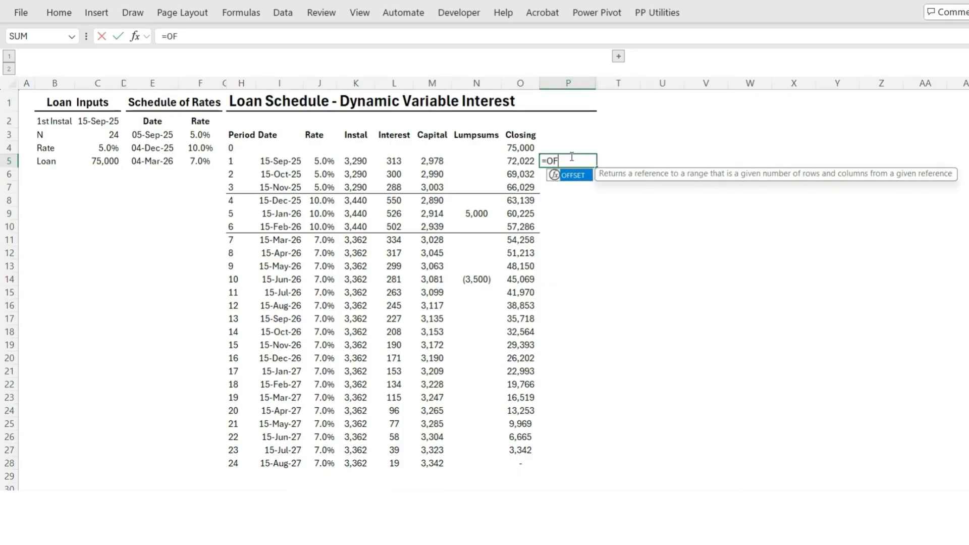
{"action": "key", "text": "Tab"}
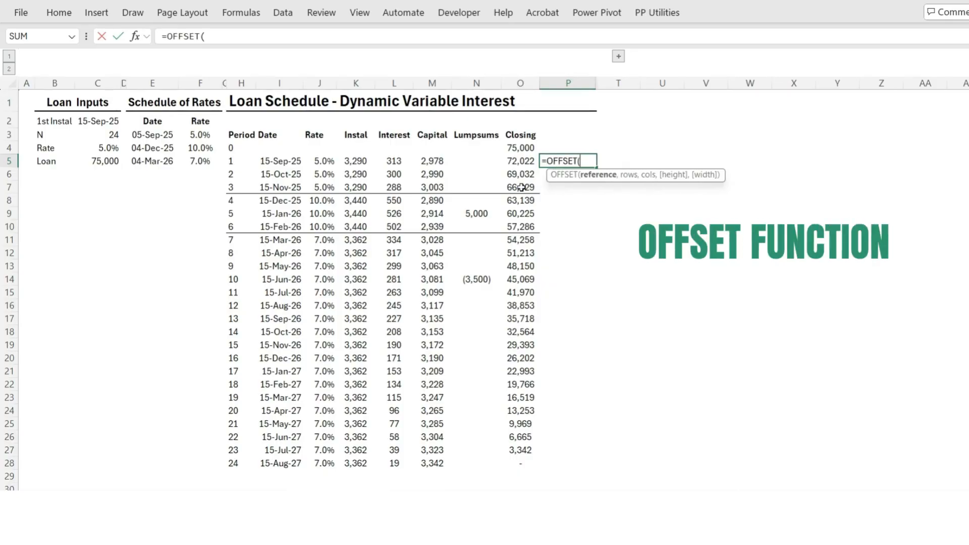
{"action": "left_click", "coordinate": [434, 164]}
{"action": "left_click", "coordinate": [231, 35]}
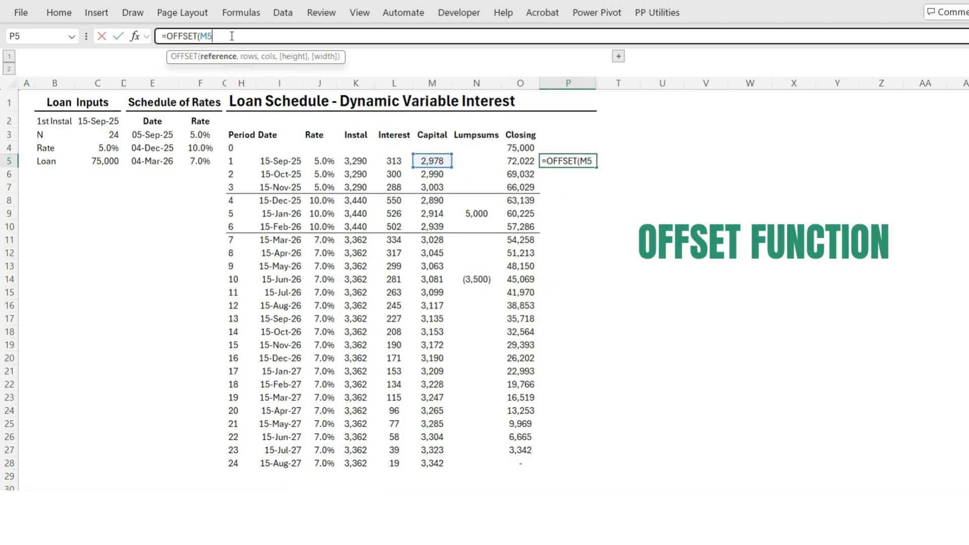
{"action": "type", "text": "#"}
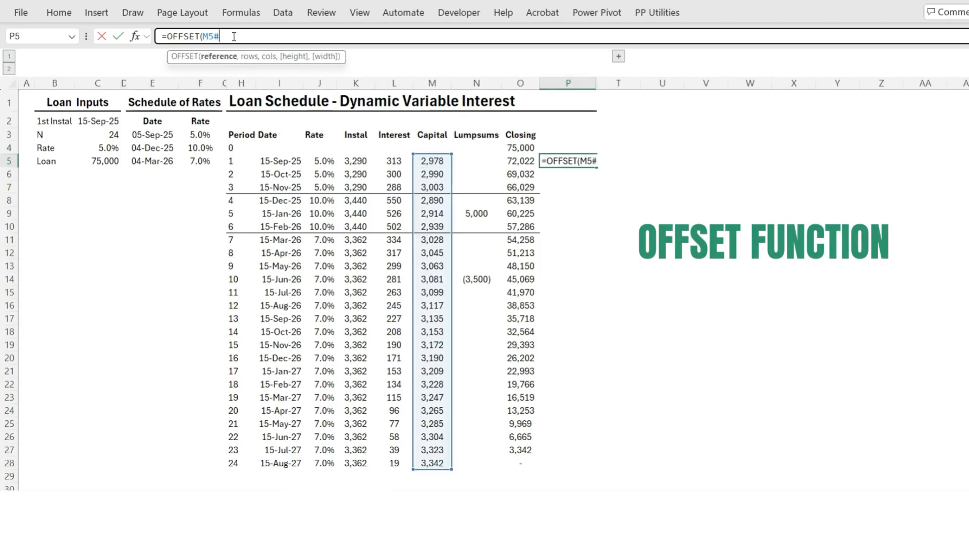
{"action": "type", "text": ", "}
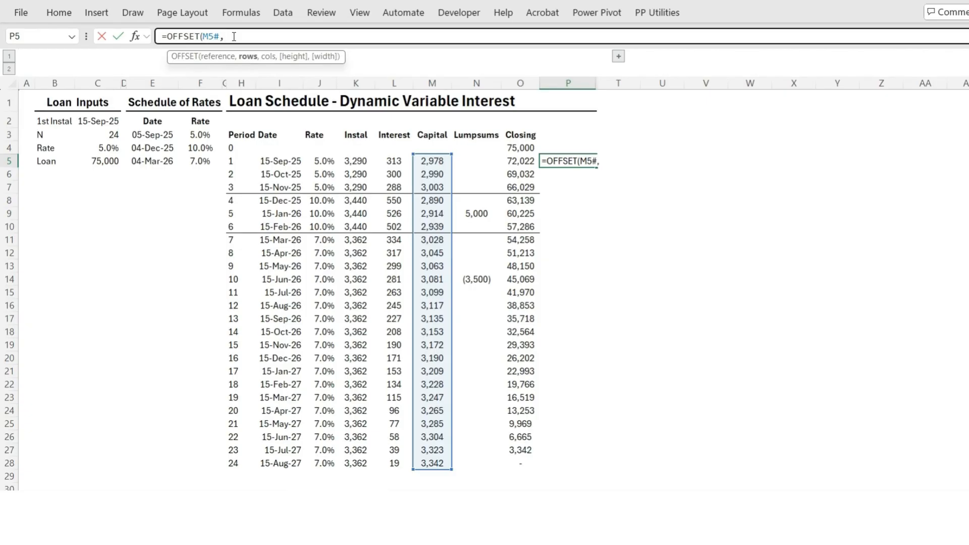
{"action": "type", "text": ",1)"}
{"action": "key", "text": "Return"}
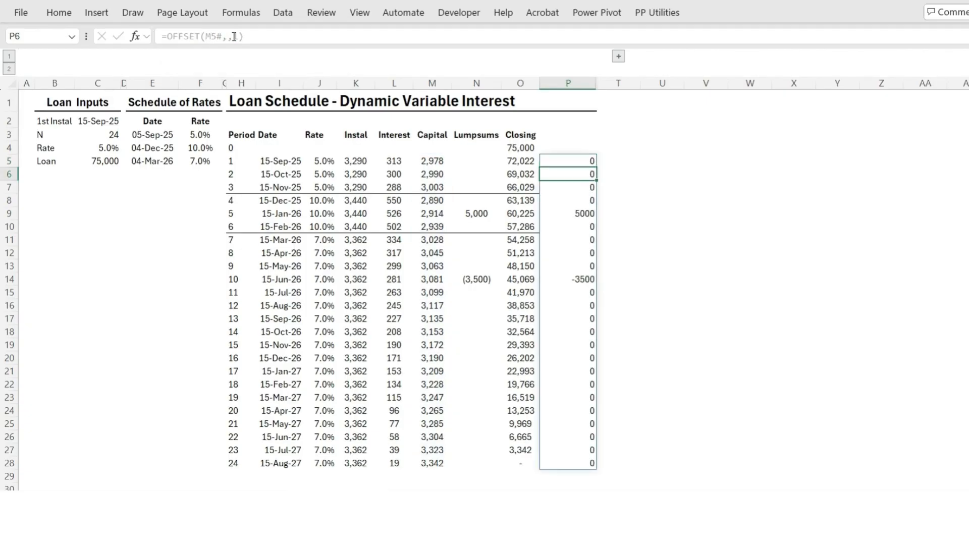
Wrap the P5 formula in VSTACK with a leading zero, giving =VSTACK(0,OFFSET(M5#,,1))
{"action": "left_click", "coordinate": [556, 160]}
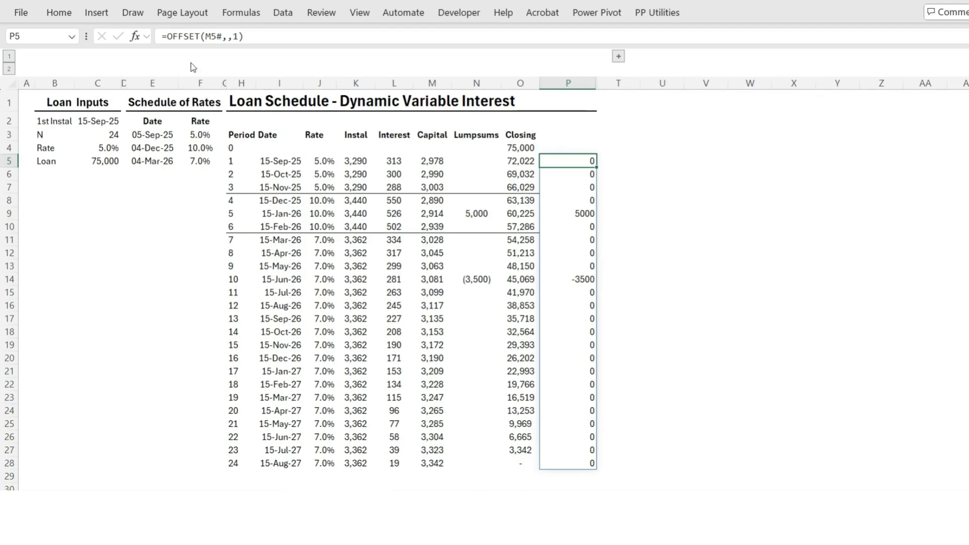
{"action": "left_click", "coordinate": [168, 37]}
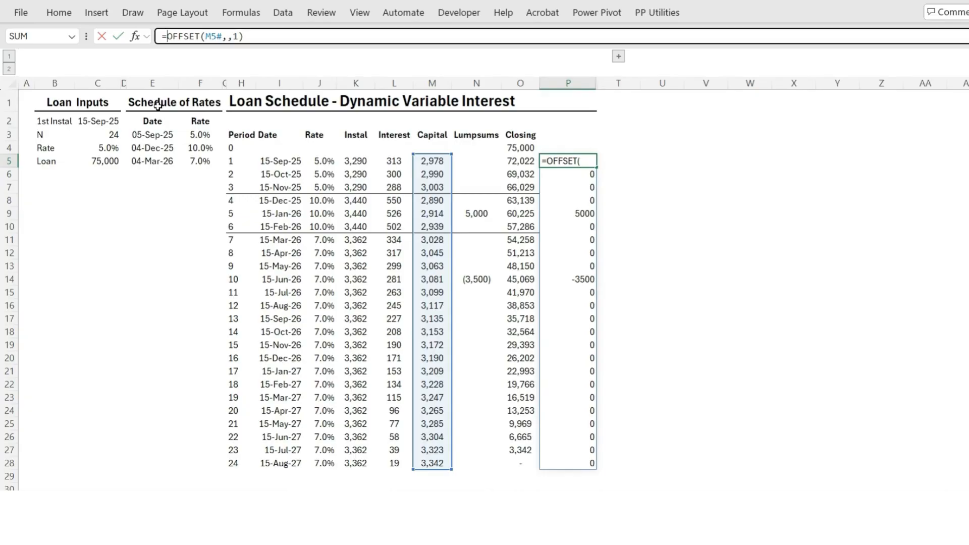
{"action": "type", "text": "VST"}
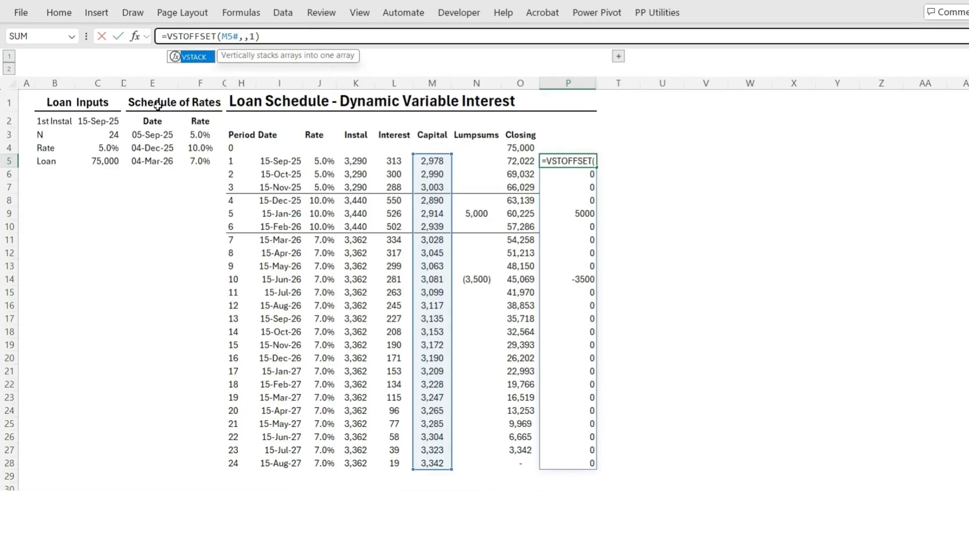
{"action": "key", "text": "Tab"}
{"action": "type", "text": "0,"}
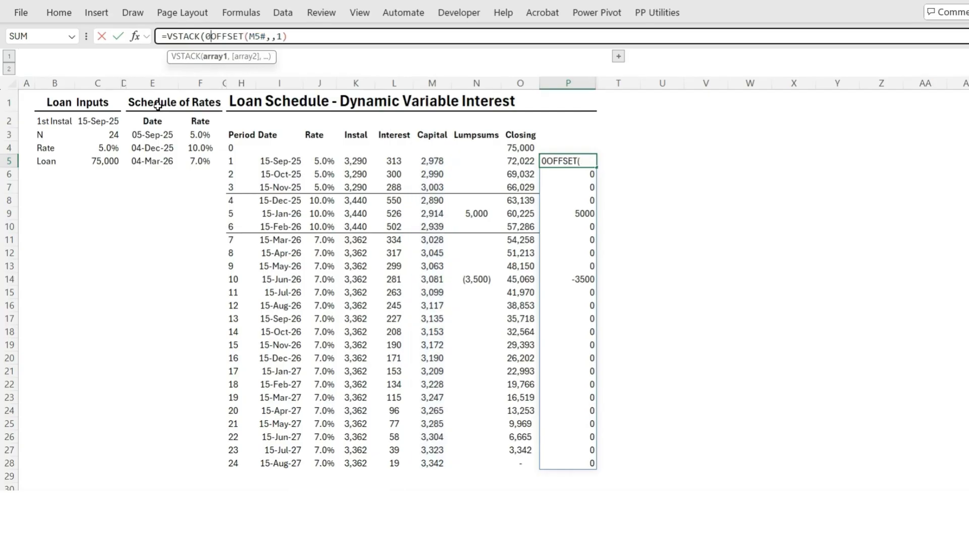
{"action": "left_click", "coordinate": [291, 39]}
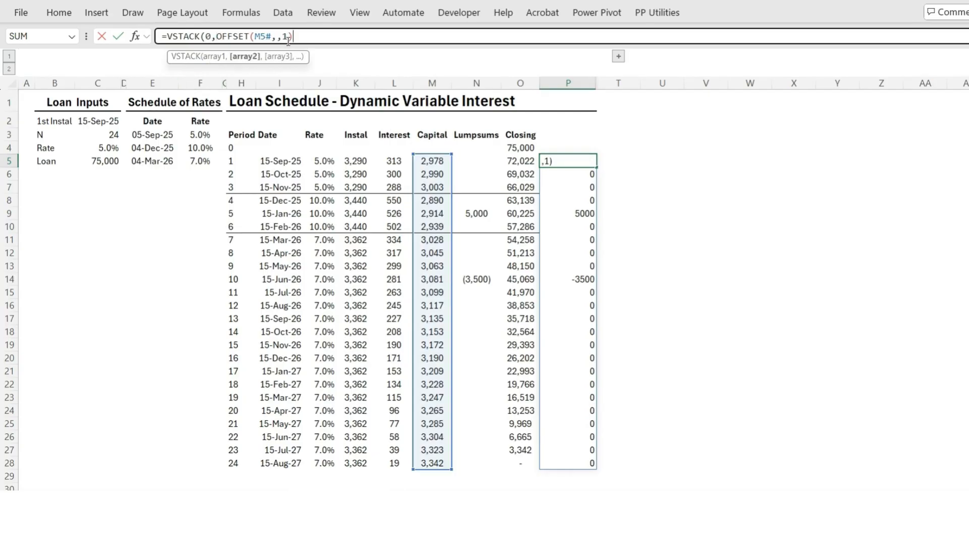
{"action": "type", "text": ")"}
{"action": "key", "text": "Return"}
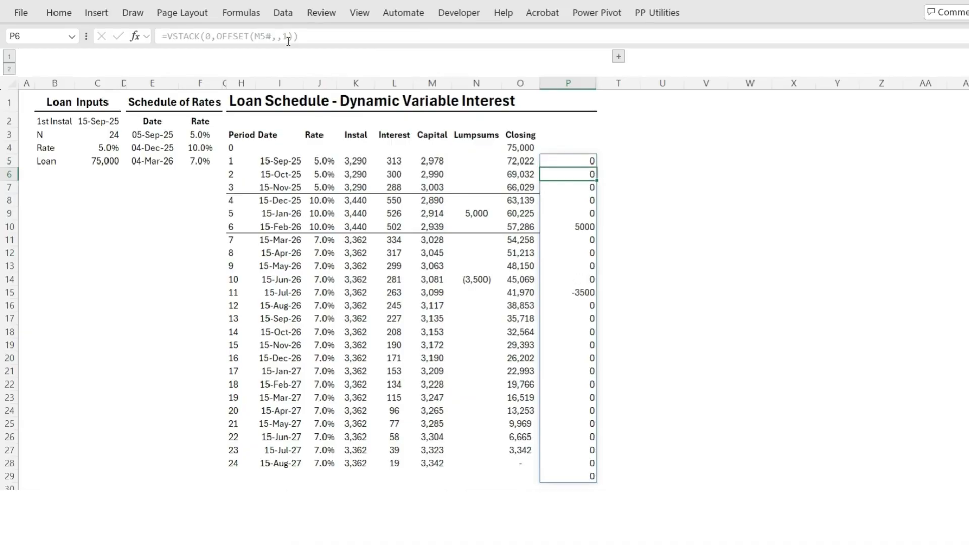
Move the VSTACK expression out of P5 into the Closing formula in O4, making it =SCAN($C$5,VSTACK(0,-M5#)-VSTACK(0,OFFSET(M5#,,1)),SUM)
{"action": "left_click", "coordinate": [581, 161]}
{"action": "left_click_drag", "start_coordinate": [301, 37], "coordinate": [170, 41]}
{"action": "key", "text": "ctrl+c"}
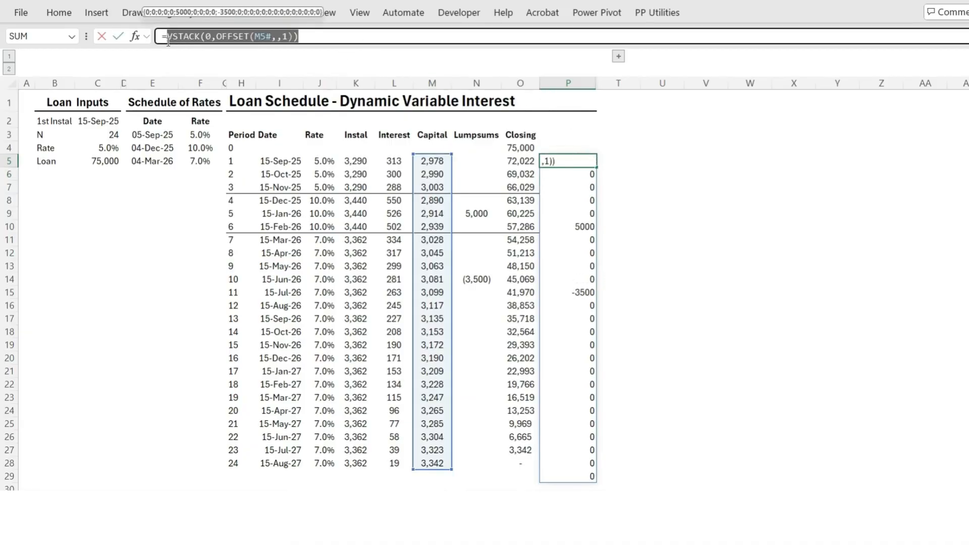
{"action": "key", "text": "BackSpace"}
{"action": "key", "text": "BackSpace"}
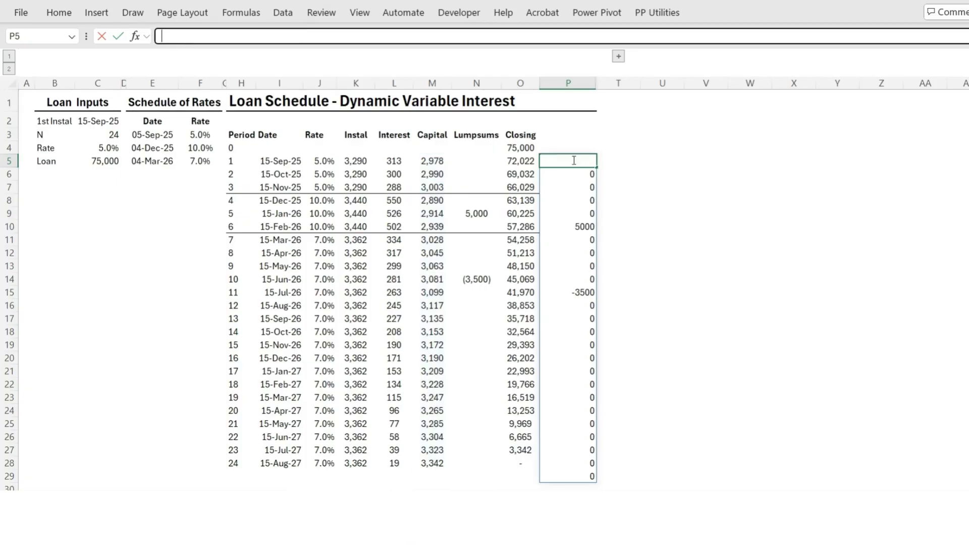
{"action": "left_click", "coordinate": [520, 148]}
{"action": "left_click", "coordinate": [301, 36]}
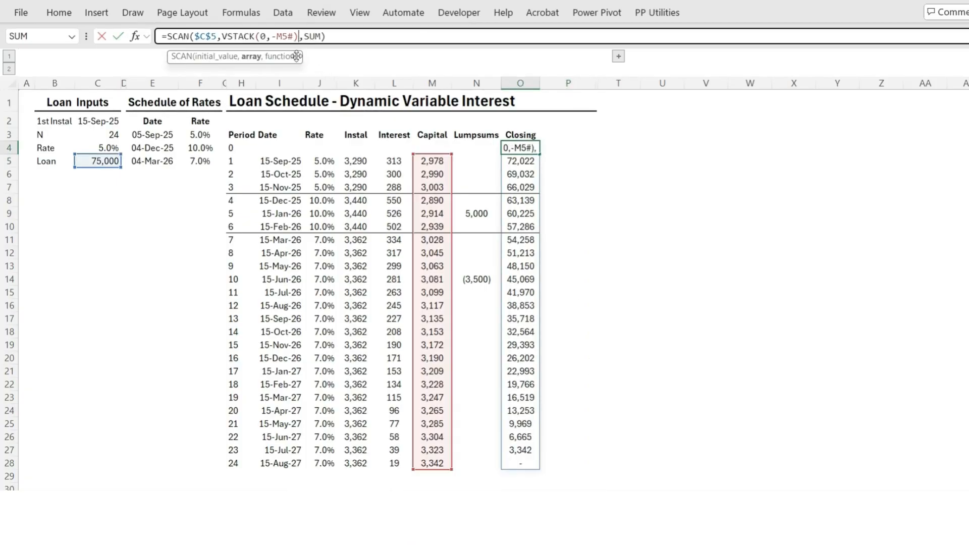
{"action": "type", "text": "-"}
{"action": "key", "text": "ctrl+v"}
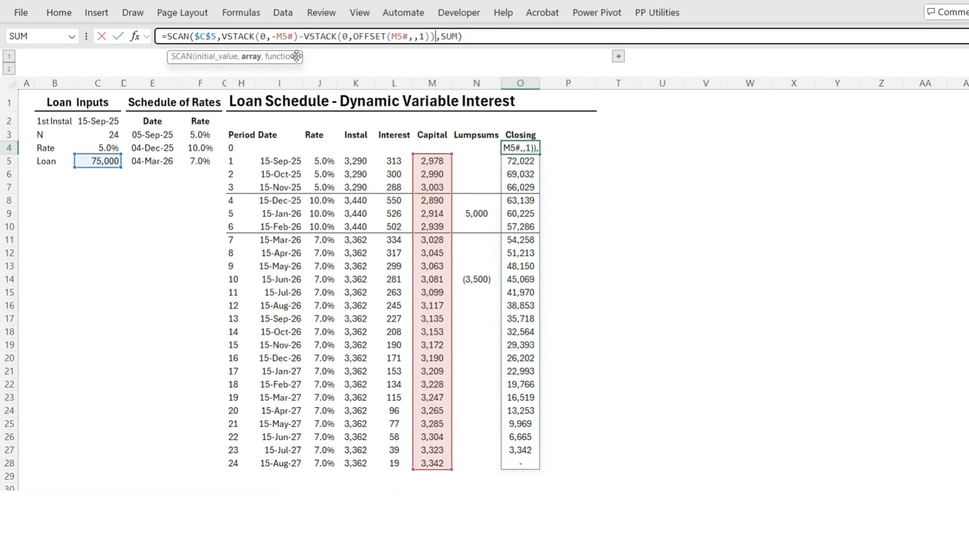
{"action": "key", "text": "Return"}
{"action": "left_click", "coordinate": [612, 355]}
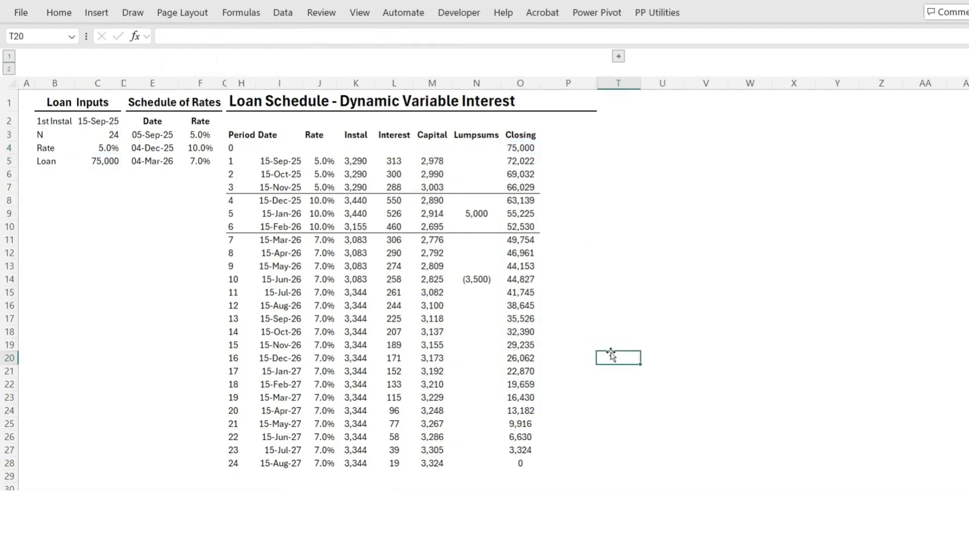
Review how the instalments and rates in the schedule respond around the lump sums in periods 5 and 10
{"action": "left_click", "coordinate": [465, 281]}
{"action": "left_click", "coordinate": [355, 298]}
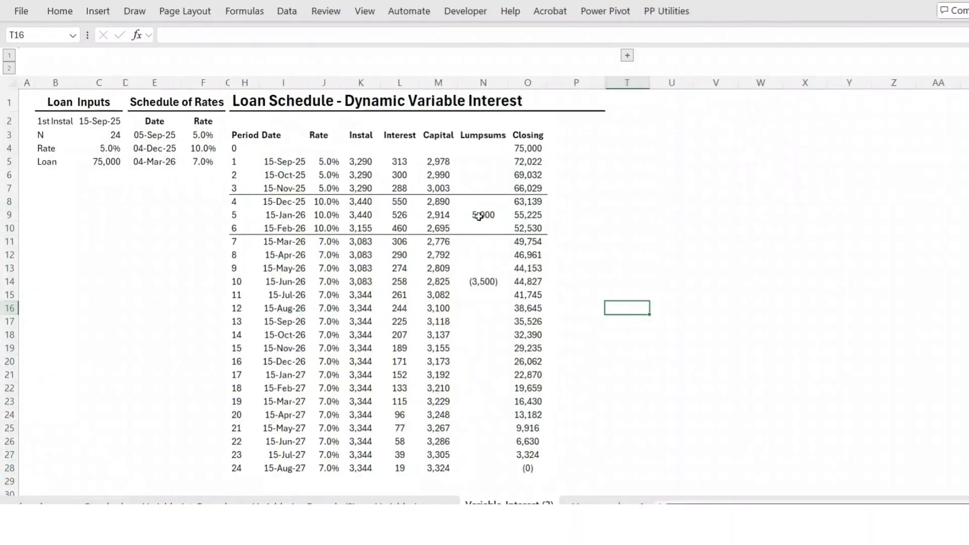
{"action": "left_click", "coordinate": [479, 215]}
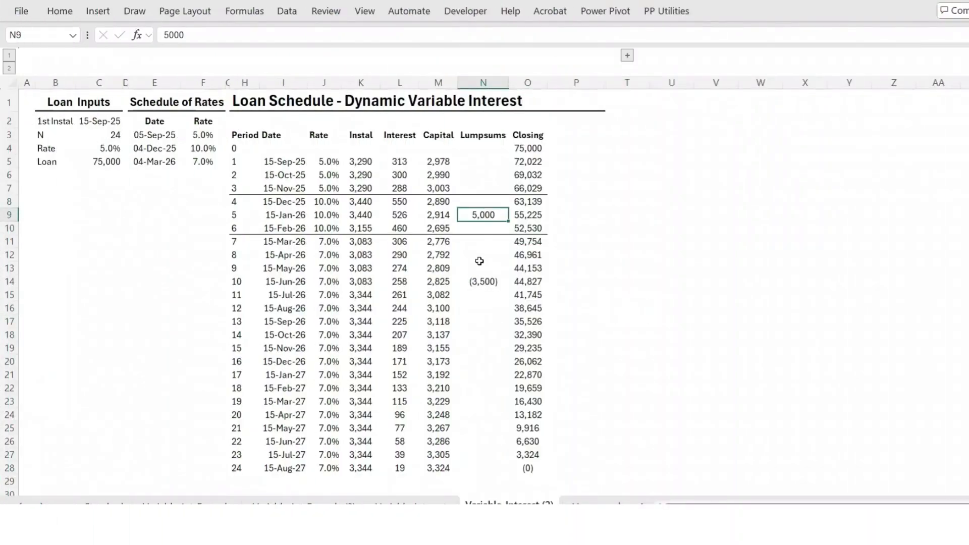
{"action": "left_click", "coordinate": [322, 293]}
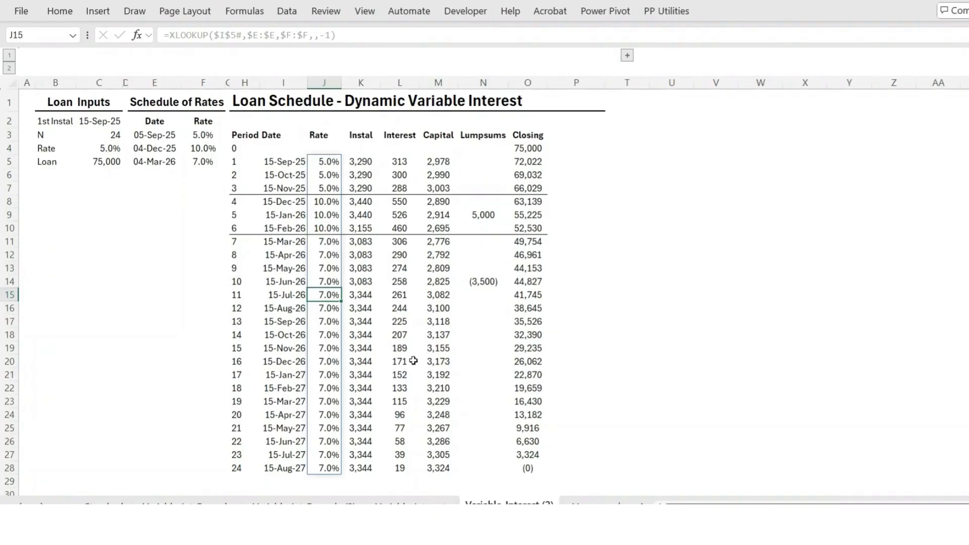
{"action": "left_click", "coordinate": [567, 334]}
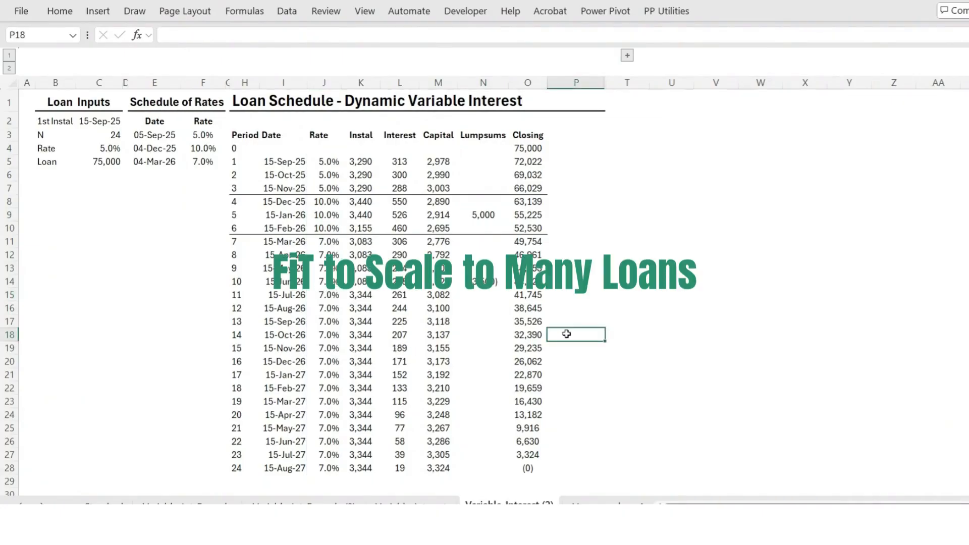